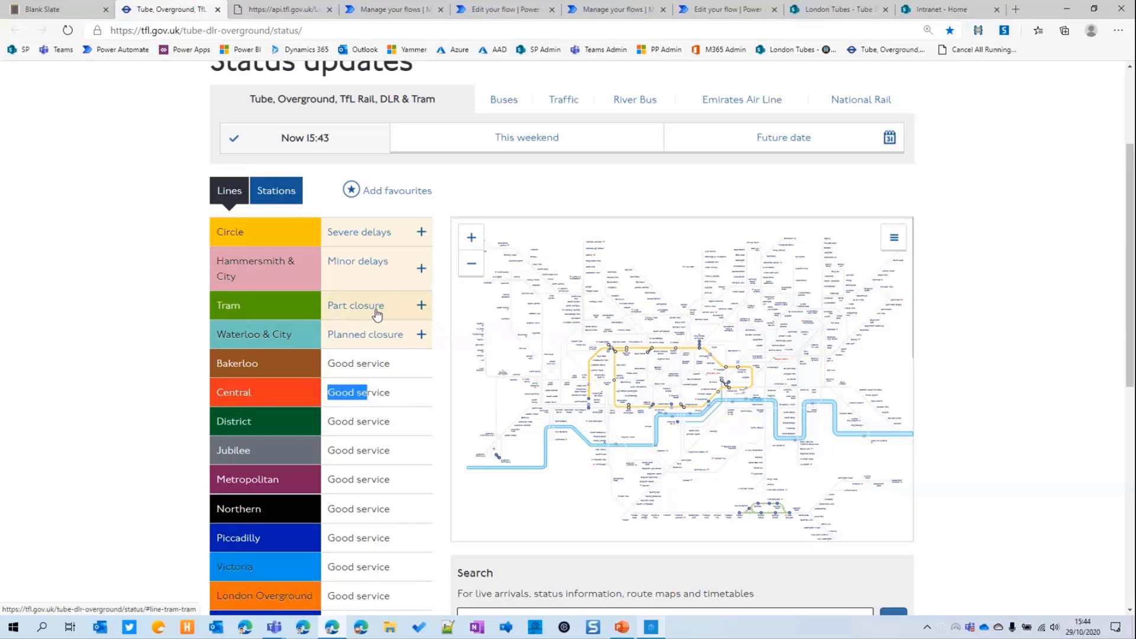
Read the Tram part closure details and the Hammersmith & City minor delays details on the TfL status page.
{"action": "left_click", "coordinate": [376, 313]}
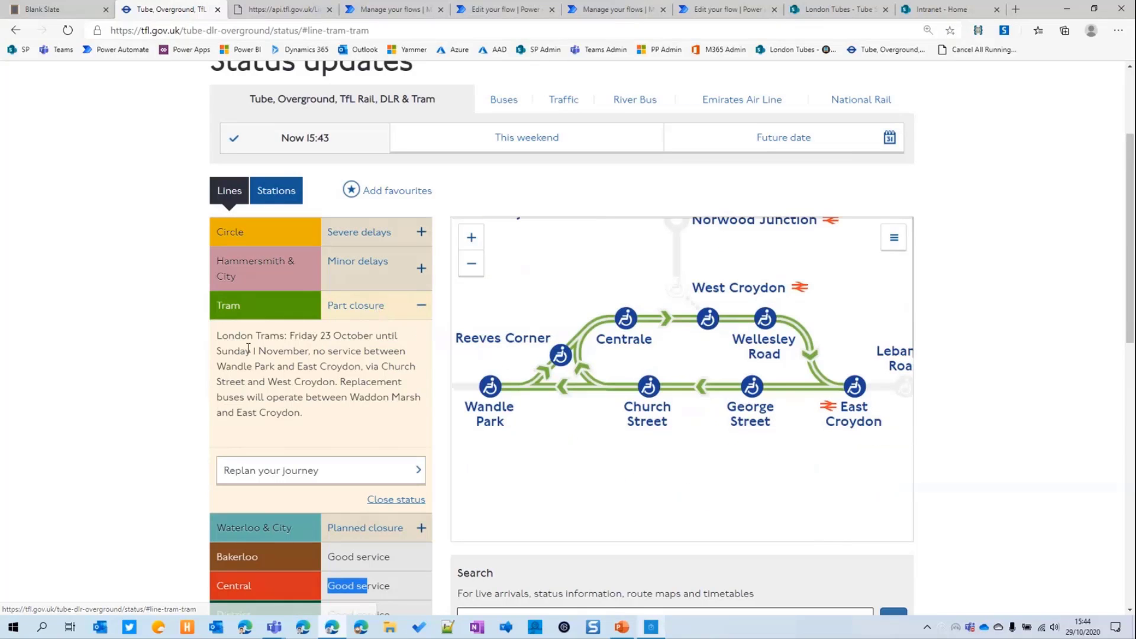
{"action": "left_click_drag", "start_coordinate": [217, 335], "coordinate": [288, 367]}
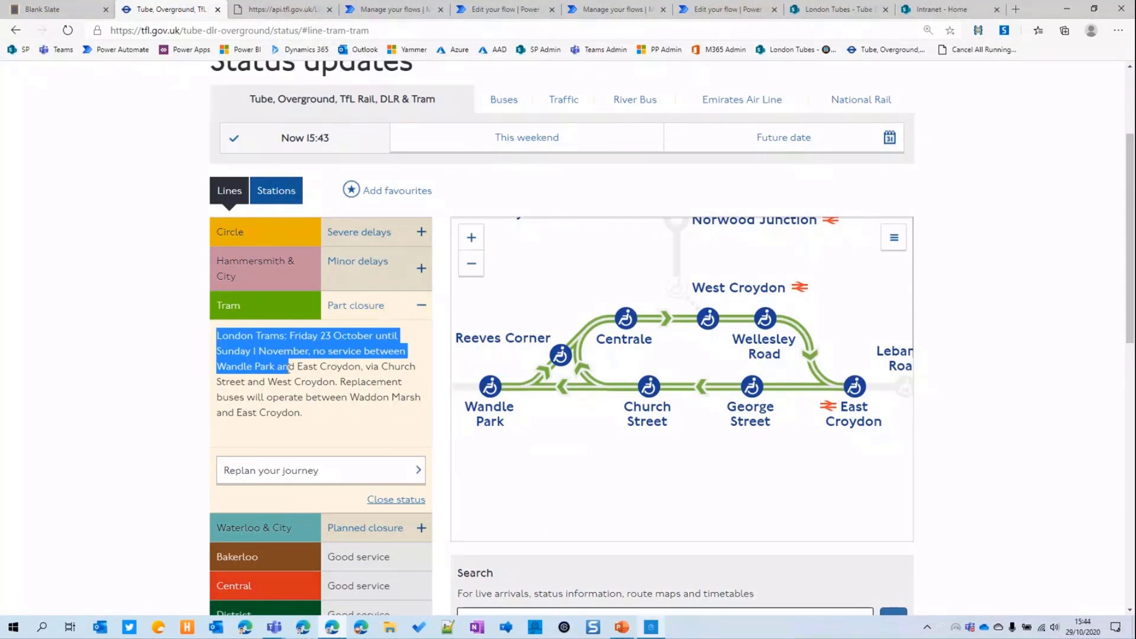
{"action": "left_click", "coordinate": [288, 367]}
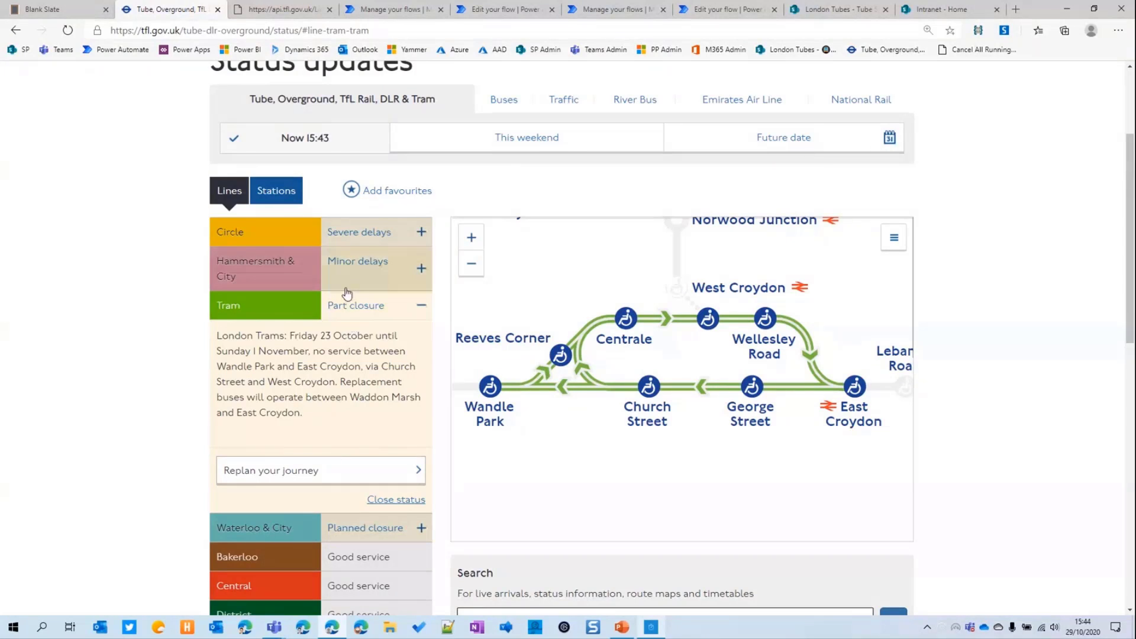
{"action": "left_click", "coordinate": [364, 282]}
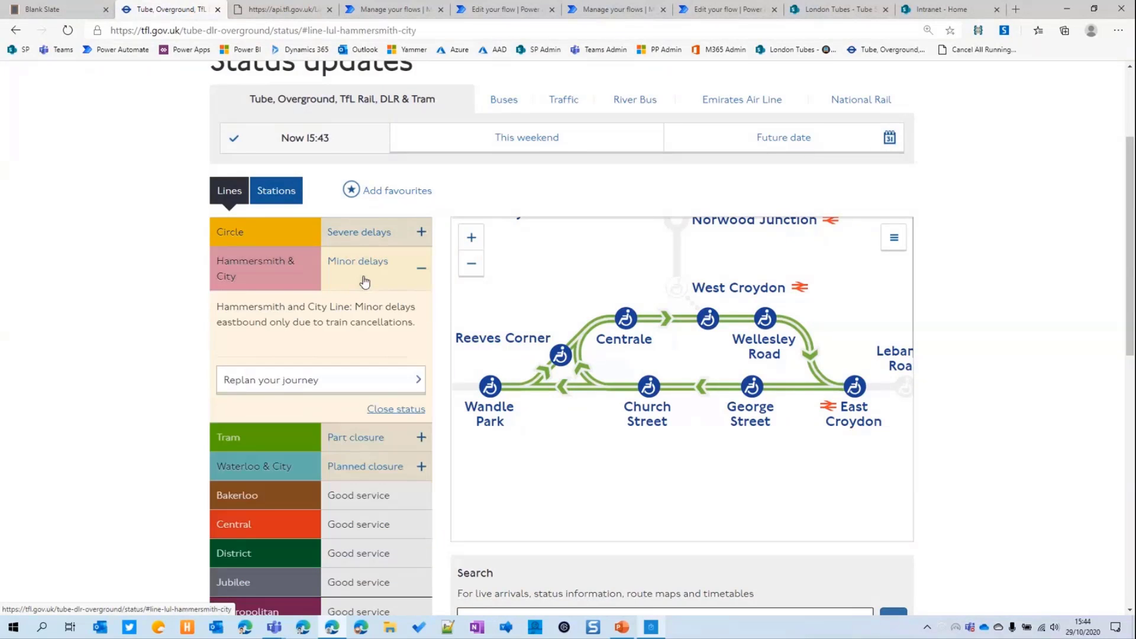
{"action": "scroll", "coordinate": [359, 323], "scroll_direction": "up", "scroll_amount": 3}
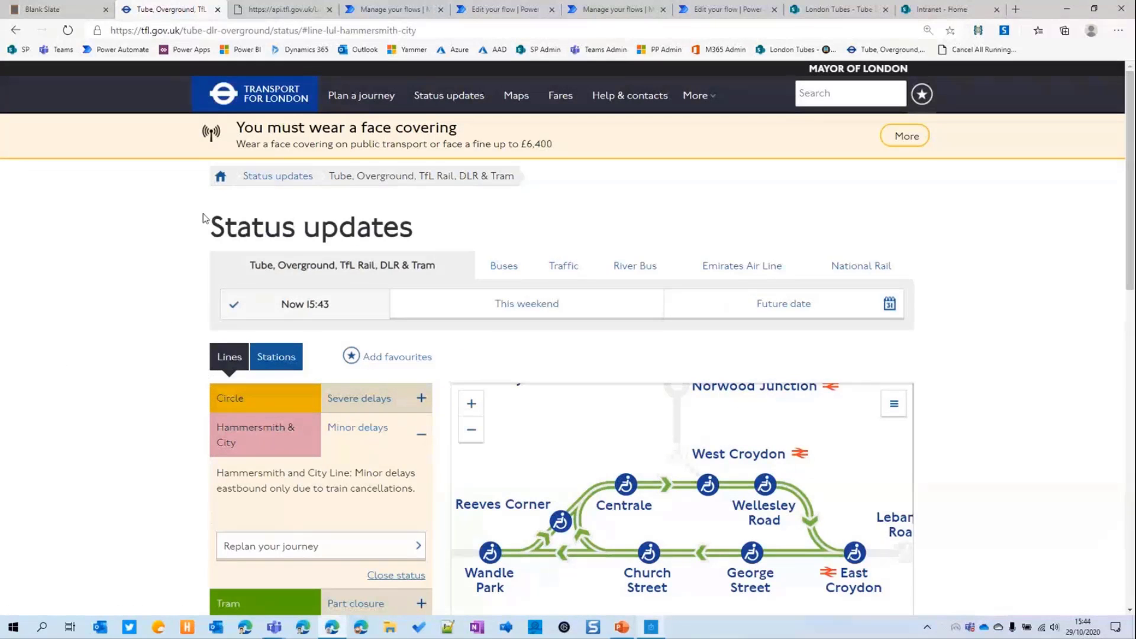
Examine the TfL line status API response, focusing on the Bakerloo line's id and its statusSeverityDescription.
{"action": "left_click", "coordinate": [281, 9]}
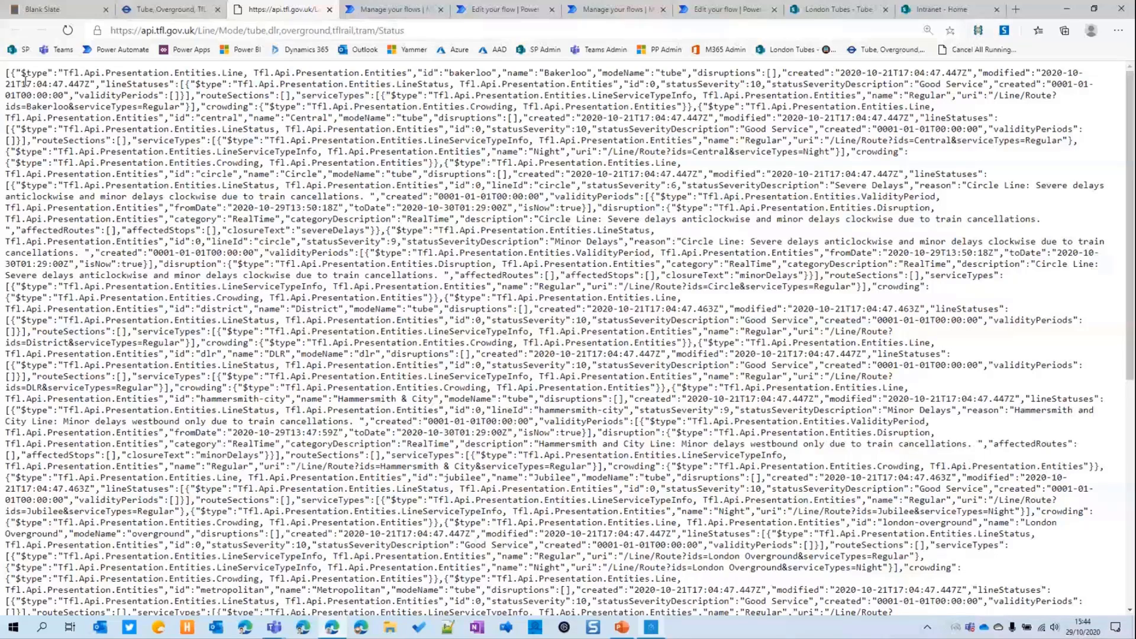
{"action": "key", "text": "ctrl+l"}
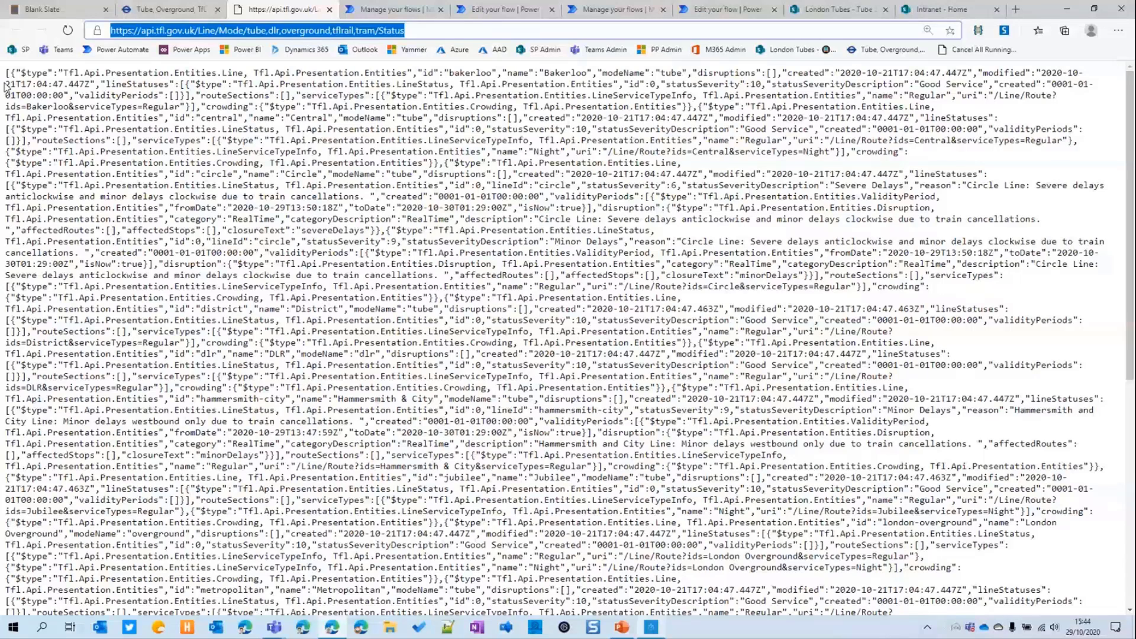
{"action": "left_click", "coordinate": [442, 110]}
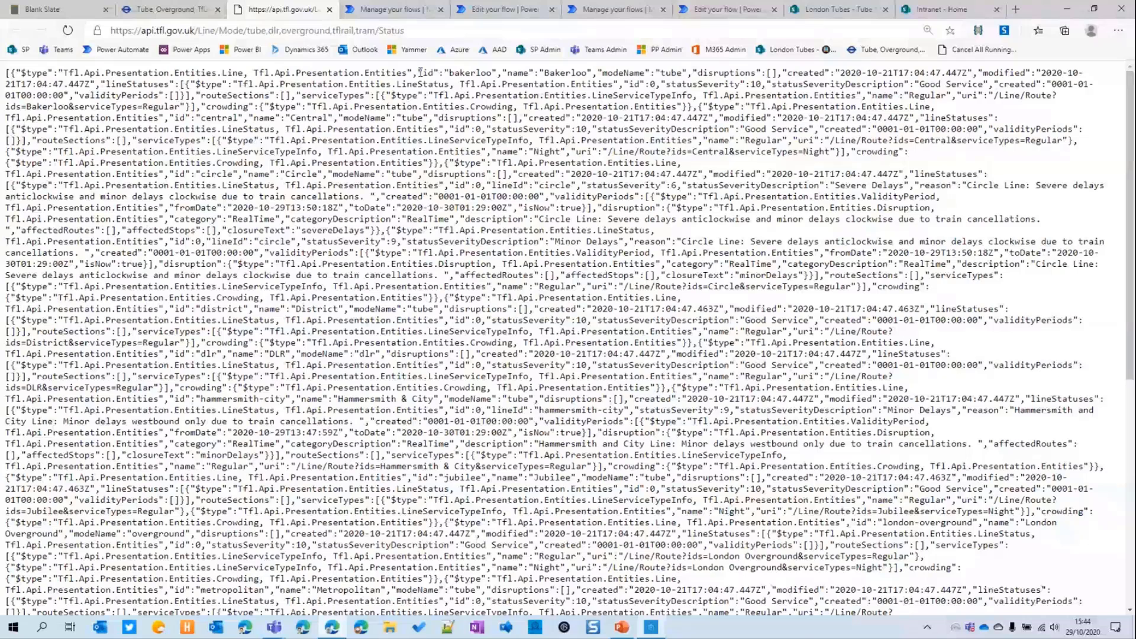
{"action": "left_click_drag", "start_coordinate": [444, 73], "coordinate": [485, 74]}
{"action": "left_click_drag", "start_coordinate": [909, 84], "coordinate": [988, 84]}
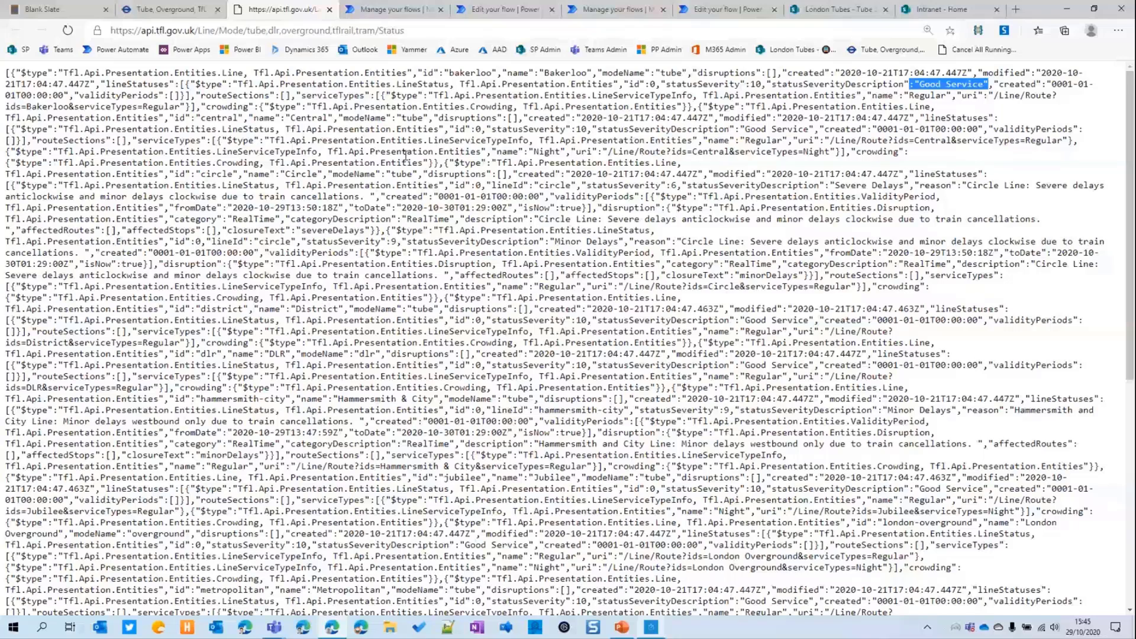
Open the DeploySPList - London Tubes flow for editing and inspect its manual trigger and the Target Site for Lists variable's URL.
{"action": "left_click", "coordinate": [389, 13]}
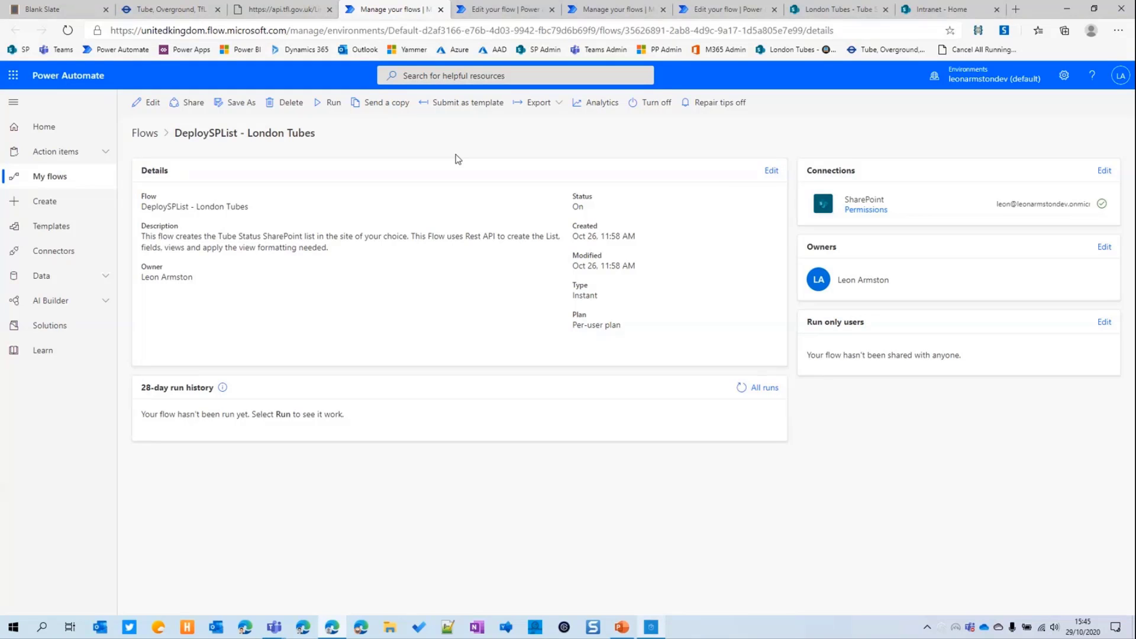
{"action": "left_click", "coordinate": [492, 10]}
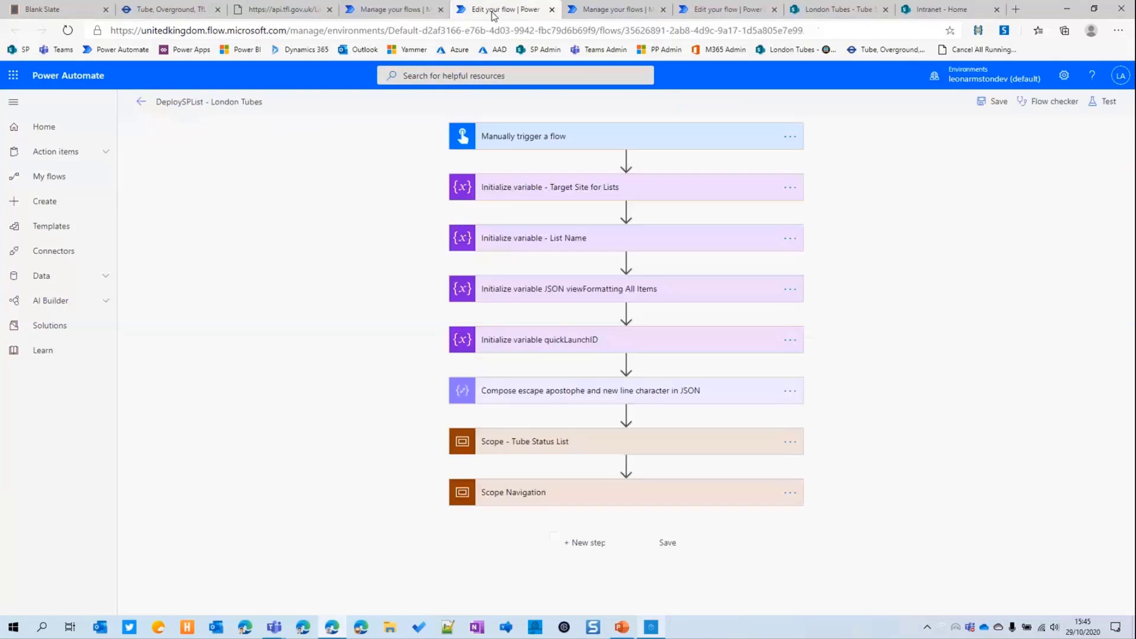
{"action": "left_click", "coordinate": [536, 140]}
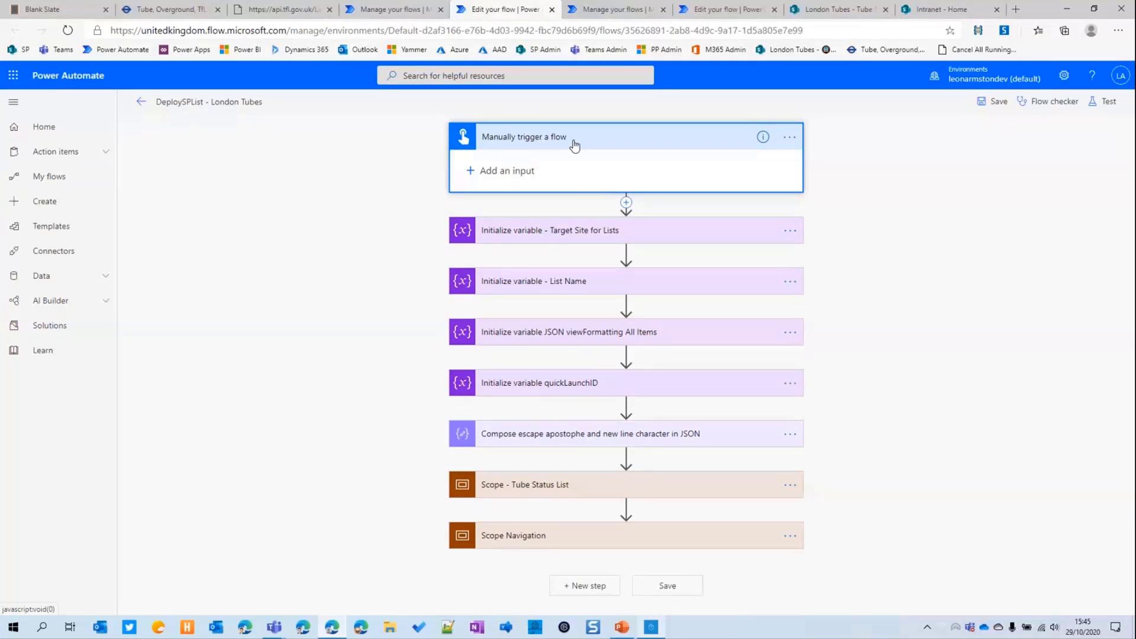
{"action": "left_click", "coordinate": [572, 142]}
{"action": "left_click", "coordinate": [565, 192]}
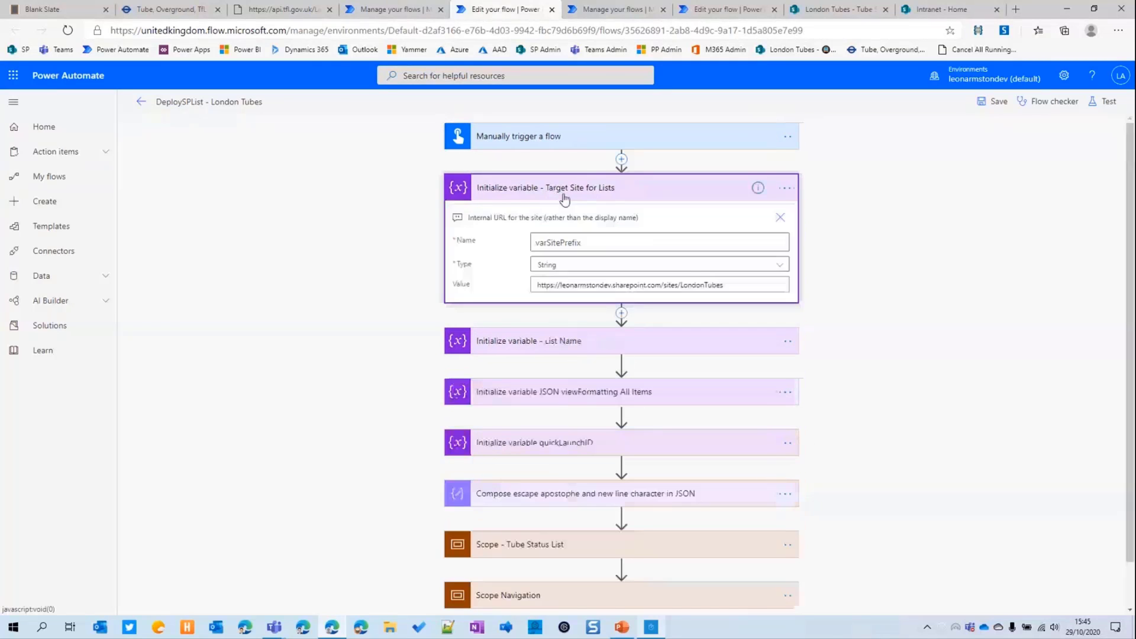
{"action": "left_click_drag", "start_coordinate": [729, 287], "coordinate": [540, 291]}
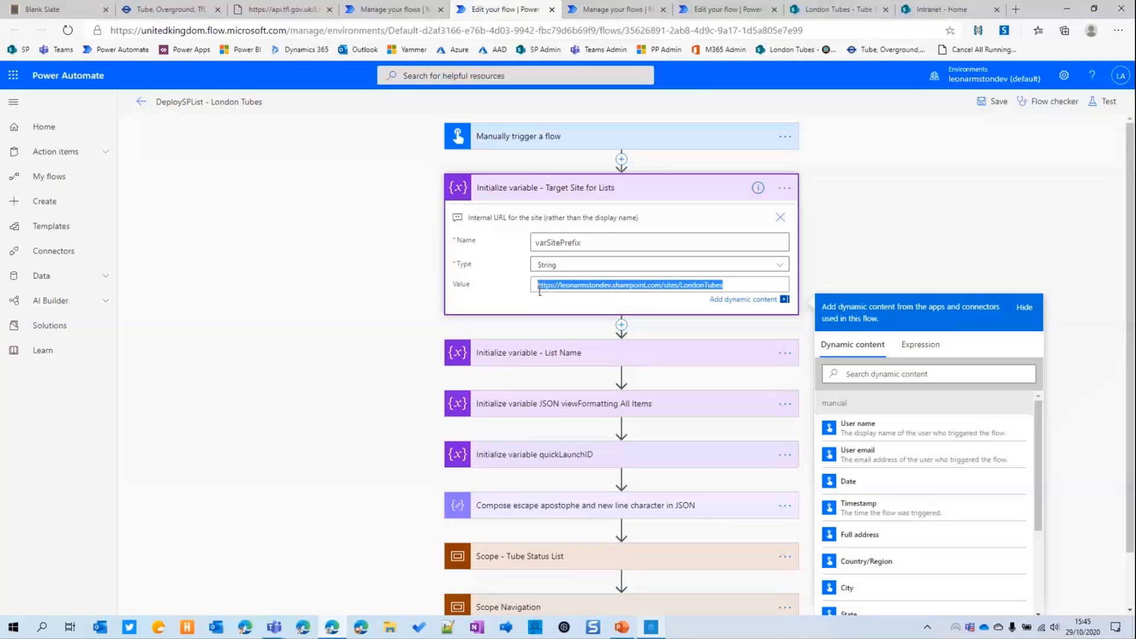
Examine the view formatting code held in the JSON viewFormatting All Items variable, and collapse that action.
{"action": "scroll", "coordinate": [616, 322], "scroll_direction": "down", "scroll_amount": 1}
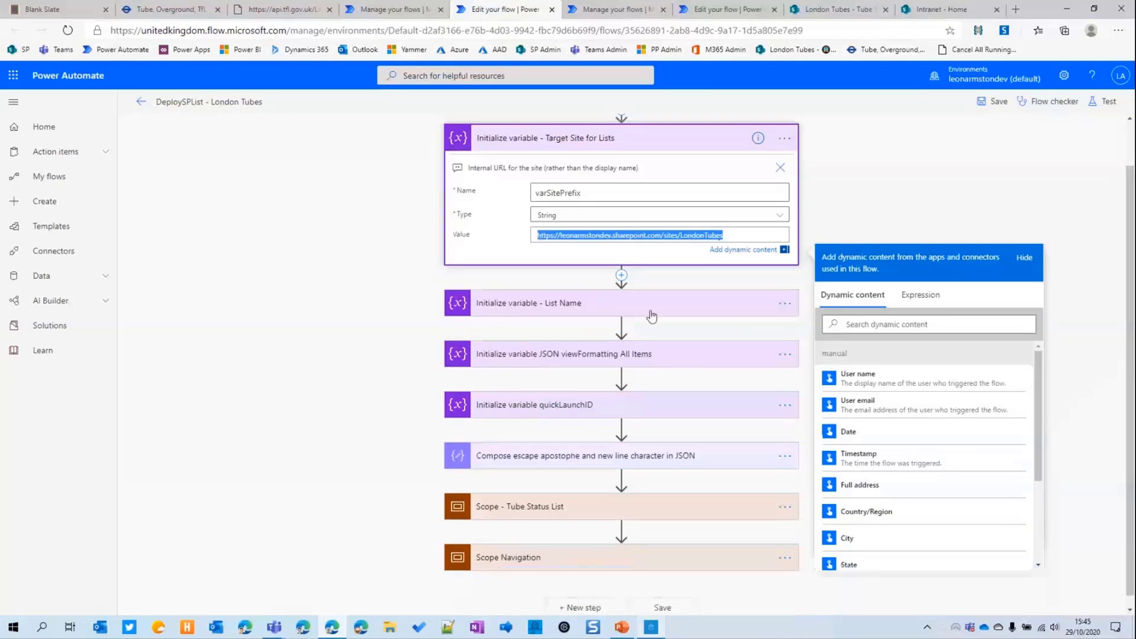
{"action": "left_click", "coordinate": [584, 346]}
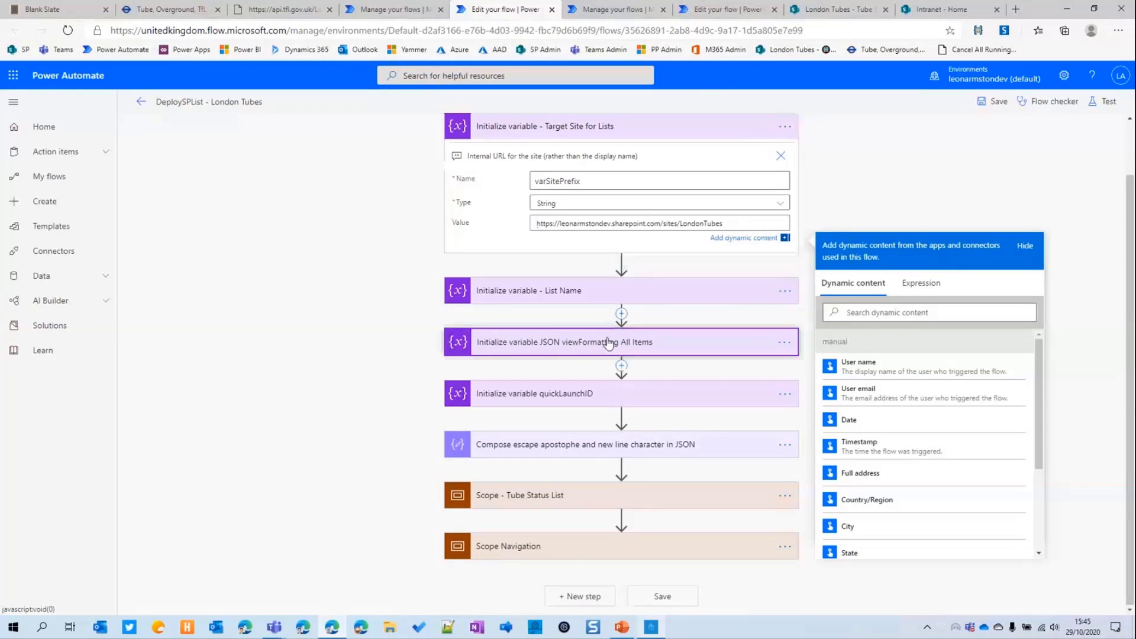
{"action": "scroll", "coordinate": [561, 403], "scroll_direction": "down", "scroll_amount": 4}
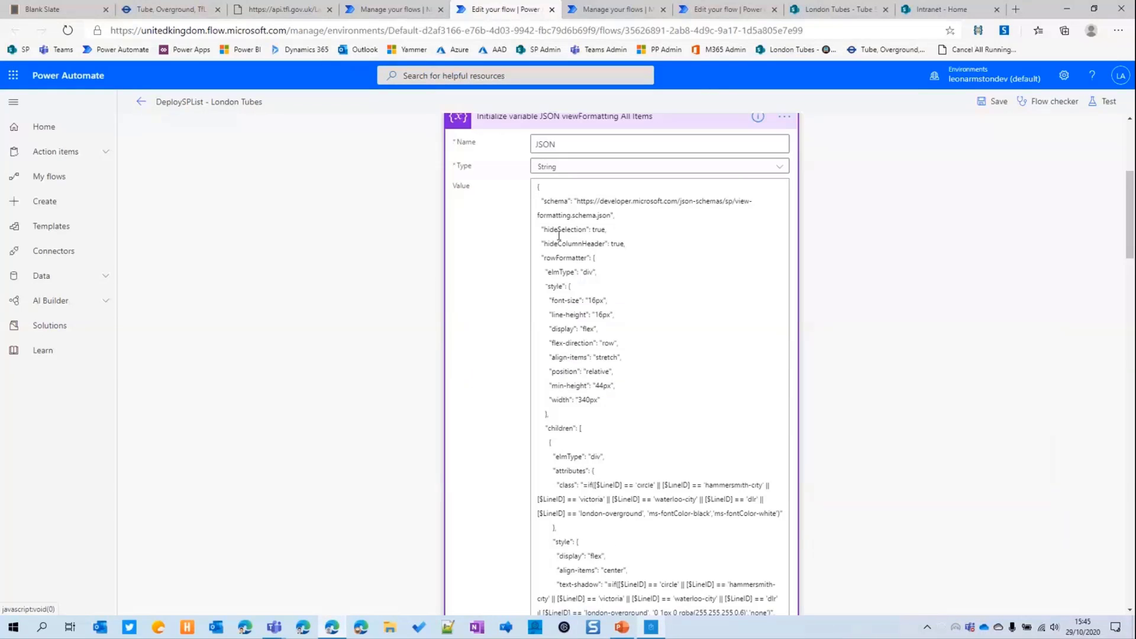
{"action": "left_click_drag", "start_coordinate": [539, 188], "coordinate": [581, 328]}
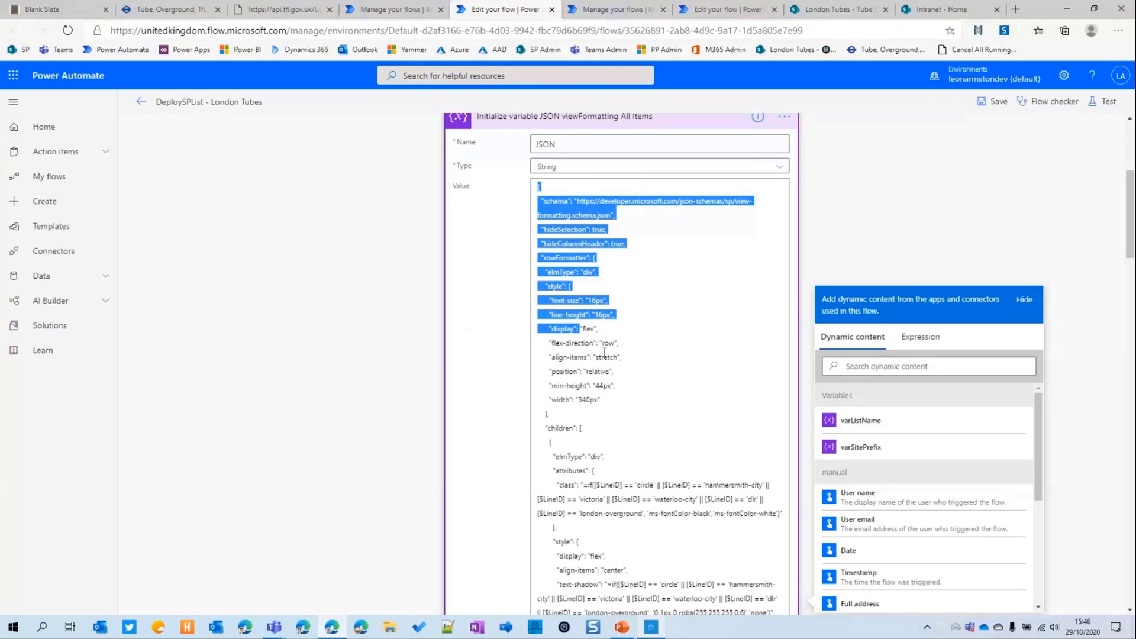
{"action": "left_click", "coordinate": [707, 123]}
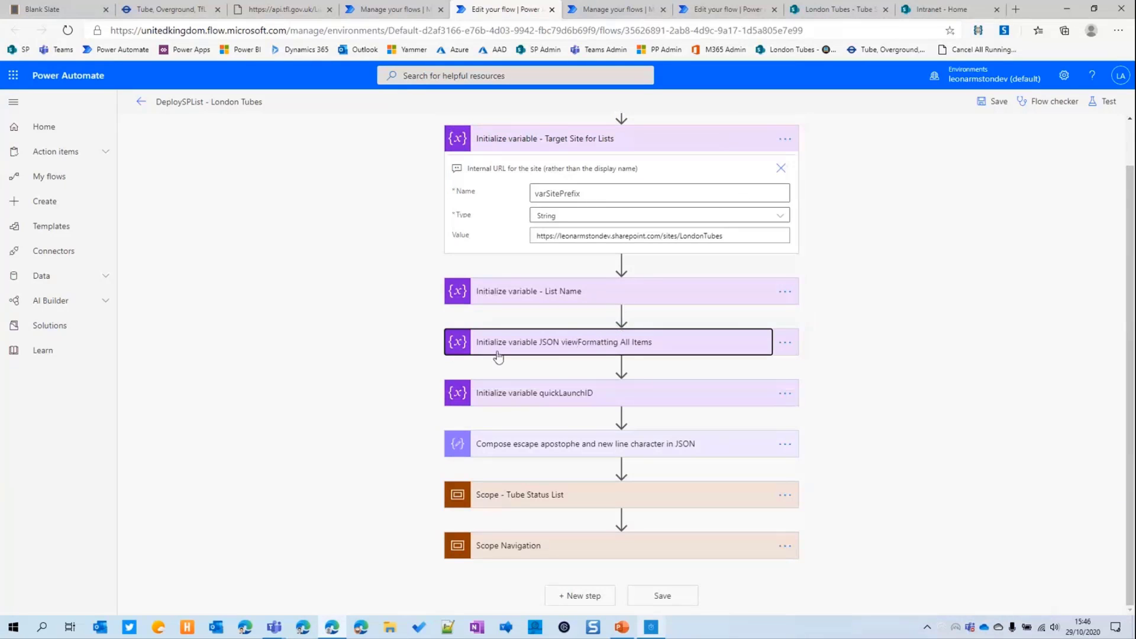
Expand the Tube Status List scope and its Set Default View's View Formatting and Sort Order action.
{"action": "left_click", "coordinate": [577, 493]}
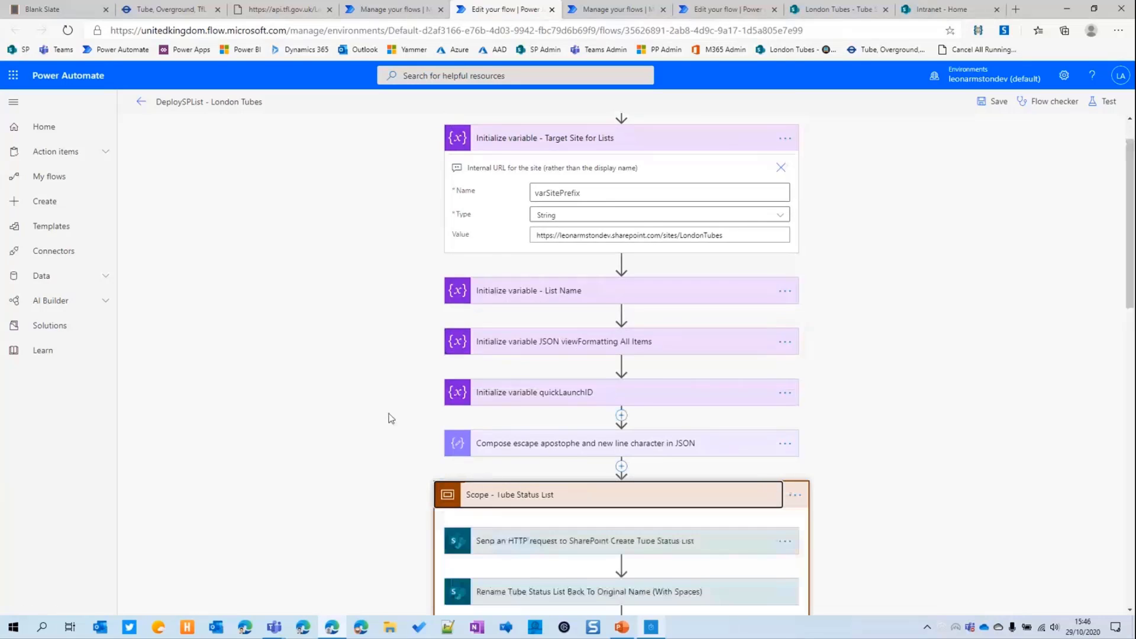
{"action": "scroll", "coordinate": [409, 404], "scroll_direction": "down", "scroll_amount": 6}
{"action": "scroll", "coordinate": [421, 401], "scroll_direction": "down", "scroll_amount": 8}
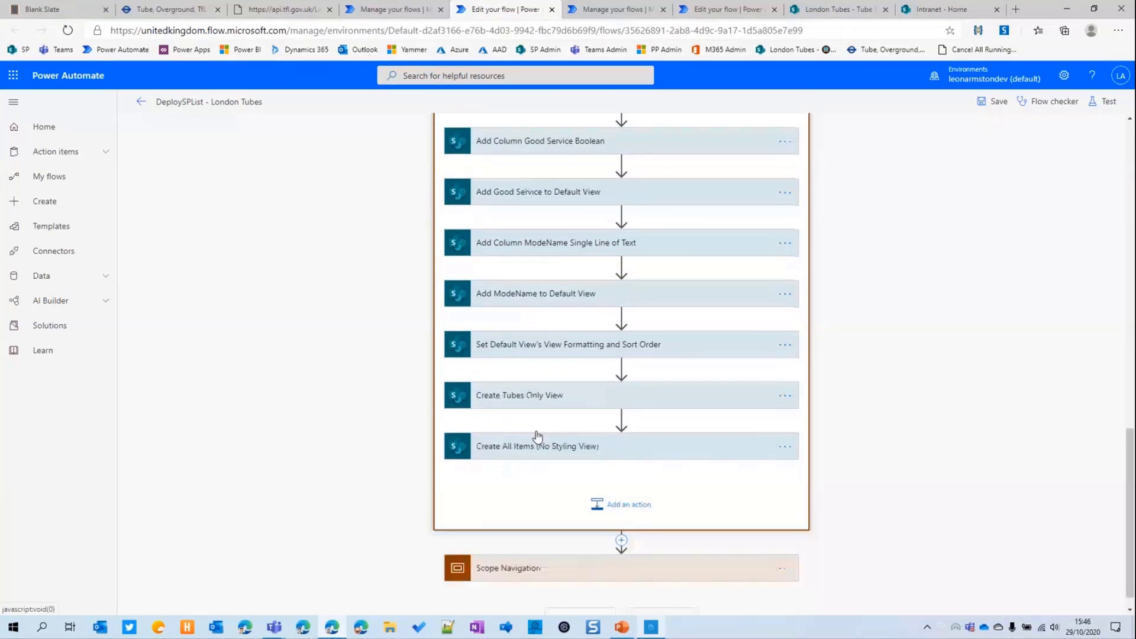
{"action": "left_click", "coordinate": [552, 321]}
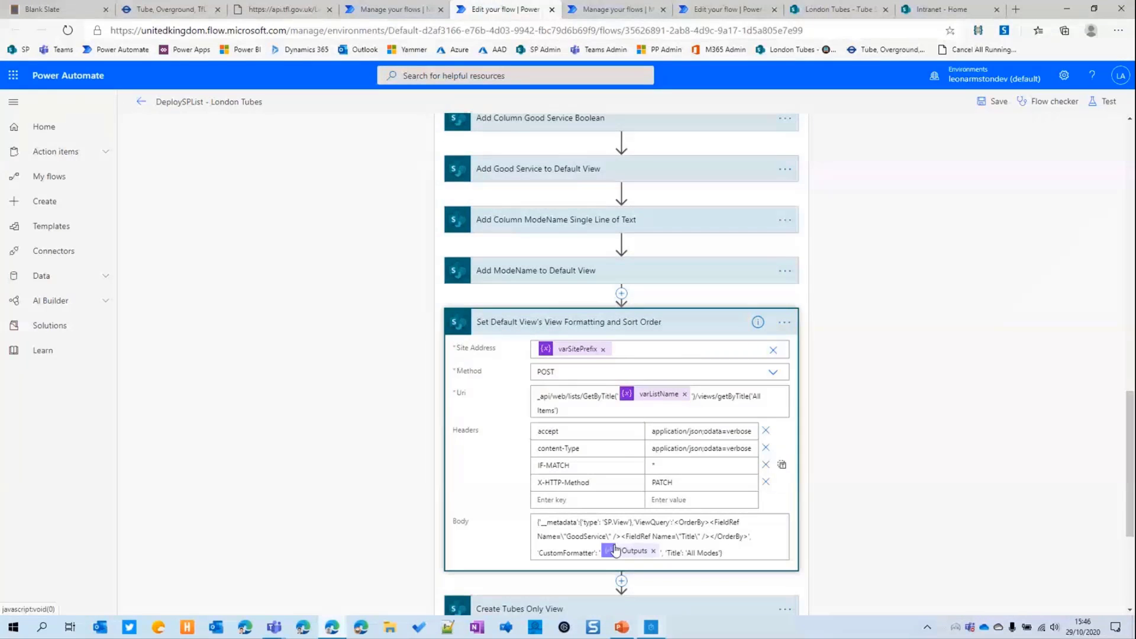
Inspect the HTTP request that creates the Tube Status list in SharePoint, and collapse it.
{"action": "scroll", "coordinate": [619, 534], "scroll_direction": "up", "scroll_amount": 4}
{"action": "scroll", "coordinate": [618, 534], "scroll_direction": "up", "scroll_amount": 9}
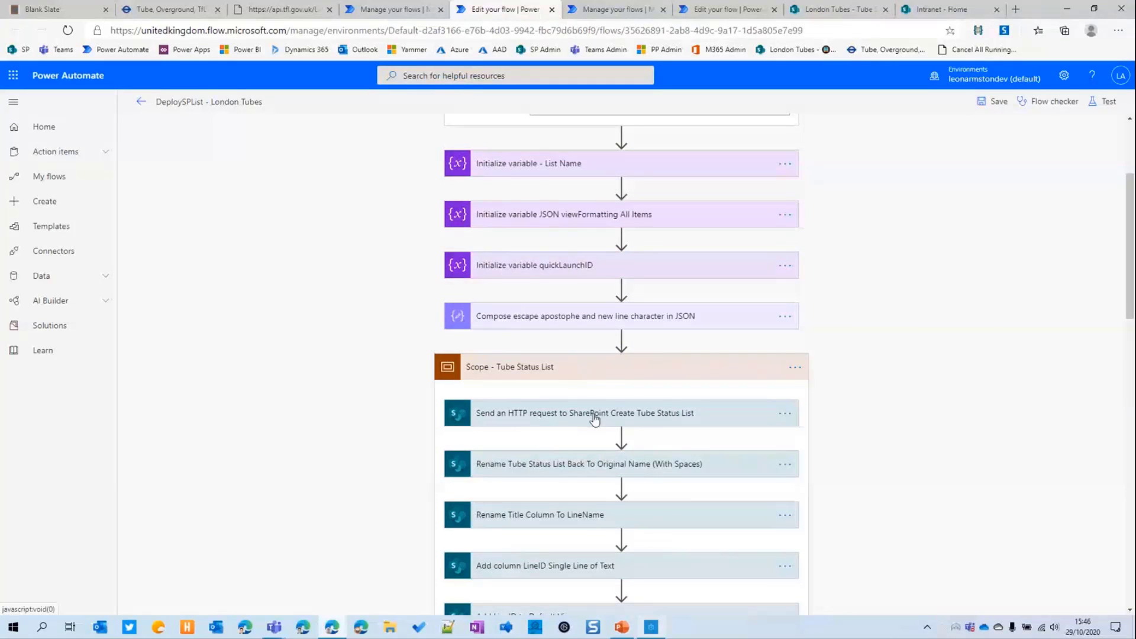
{"action": "left_click", "coordinate": [595, 413]}
{"action": "scroll", "coordinate": [453, 417], "scroll_direction": "down", "scroll_amount": 3}
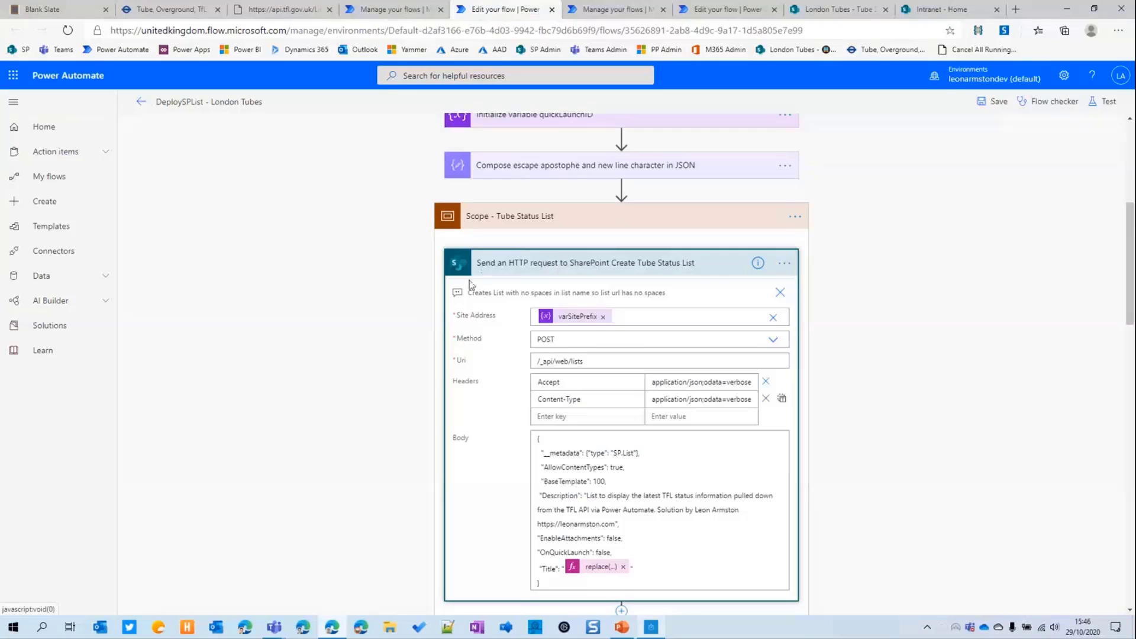
{"action": "left_click", "coordinate": [575, 267]}
{"action": "scroll", "coordinate": [662, 402], "scroll_direction": "down", "scroll_amount": 1}
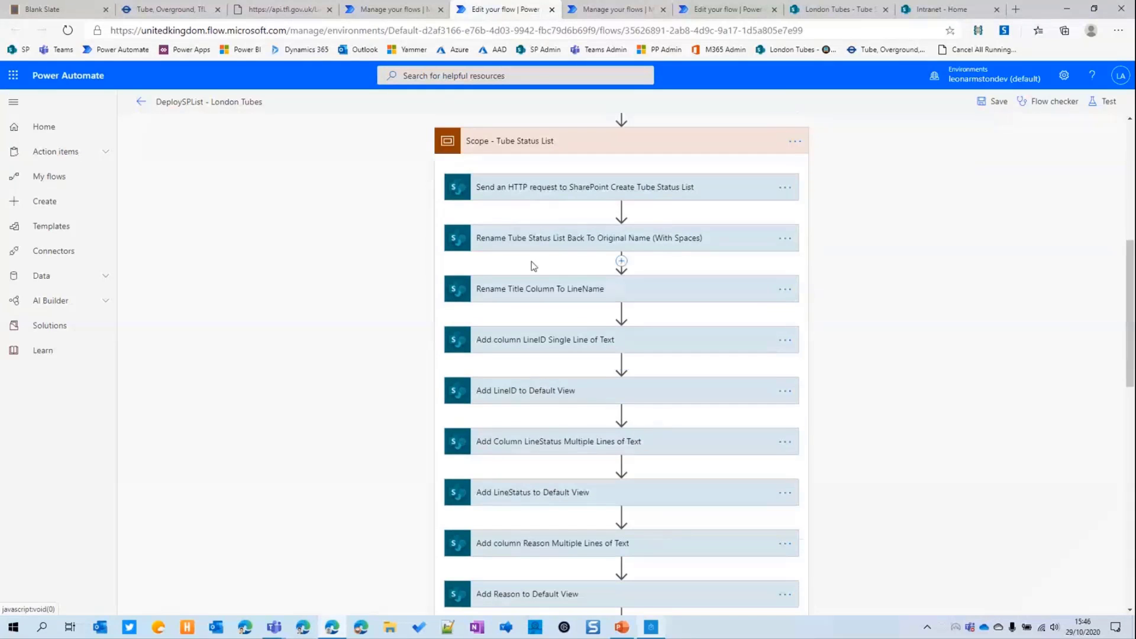
Review the request settings of the Add column LineID and Add Reason to Default View actions, collapsing each one.
{"action": "left_click", "coordinate": [530, 341]}
{"action": "scroll", "coordinate": [507, 365], "scroll_direction": "down", "scroll_amount": 1}
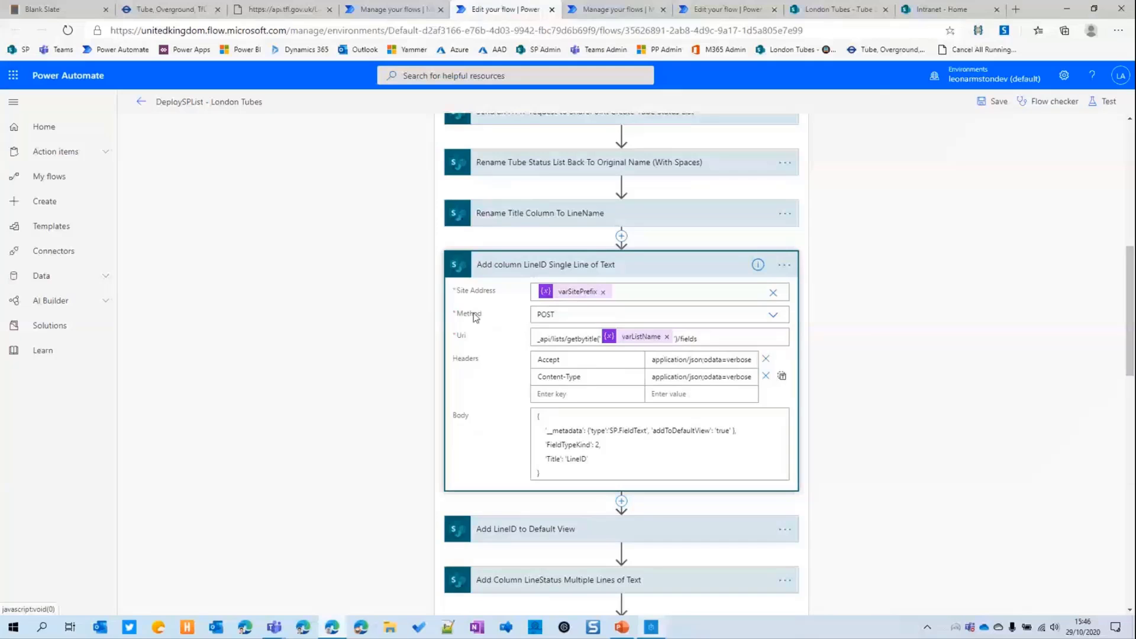
{"action": "left_click", "coordinate": [494, 266]}
{"action": "scroll", "coordinate": [623, 426], "scroll_direction": "down", "scroll_amount": 2}
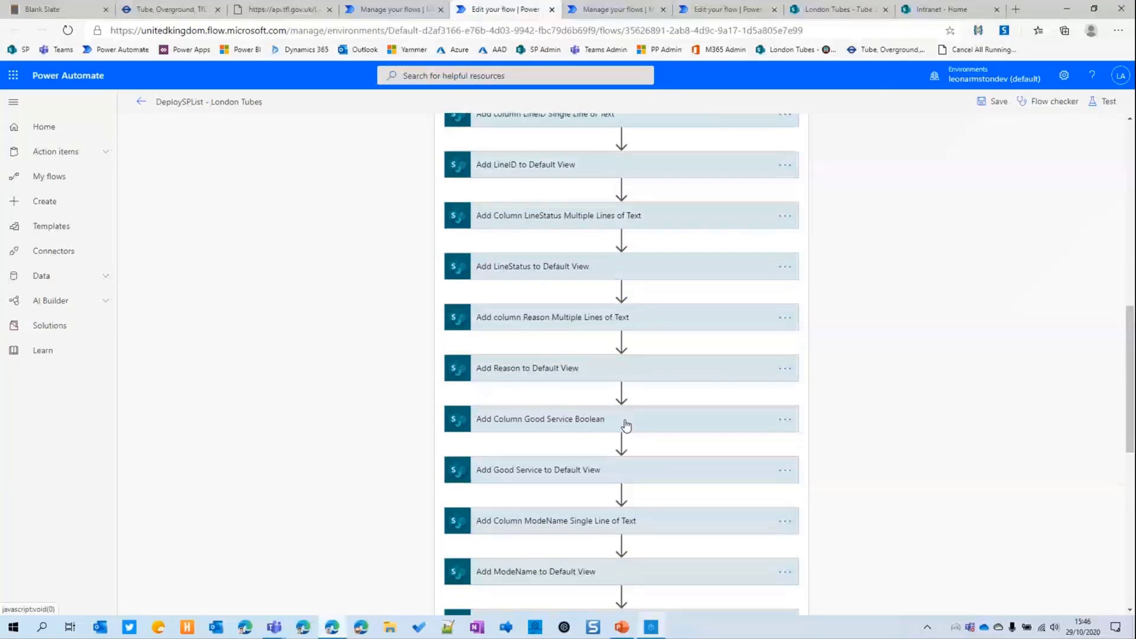
{"action": "left_click", "coordinate": [556, 374]}
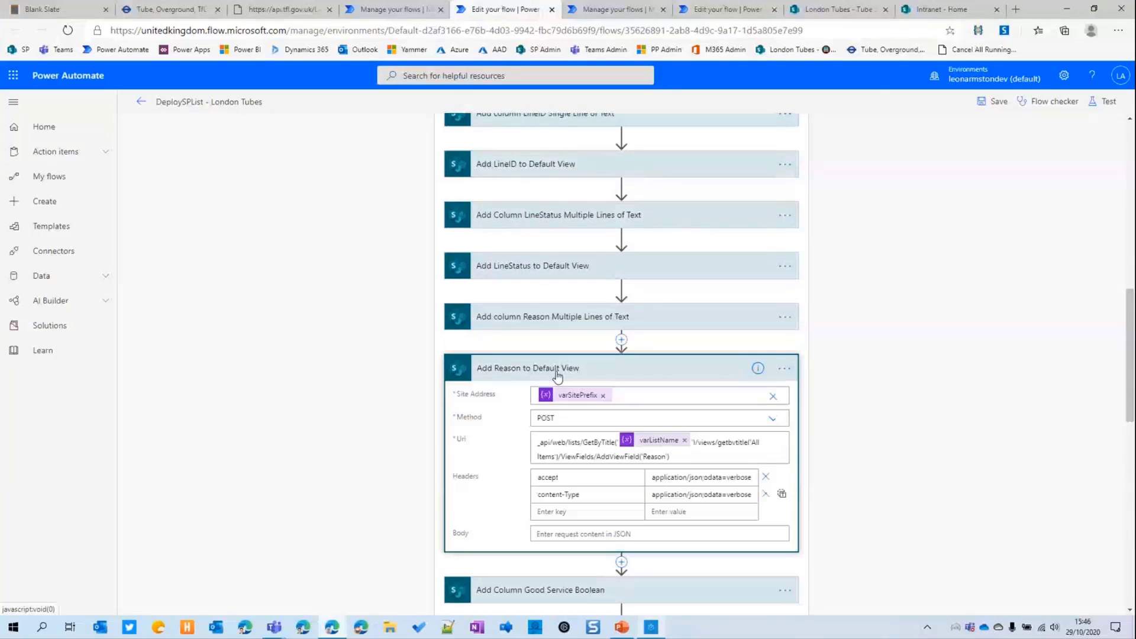
{"action": "left_click", "coordinate": [557, 374]}
{"action": "scroll", "coordinate": [532, 390], "scroll_direction": "down", "scroll_amount": 3}
Review the request body that sets the default view's formatting and sort order, plus the view creation actions following it.
{"action": "left_click", "coordinate": [505, 408]}
{"action": "scroll", "coordinate": [505, 414], "scroll_direction": "down", "scroll_amount": 2}
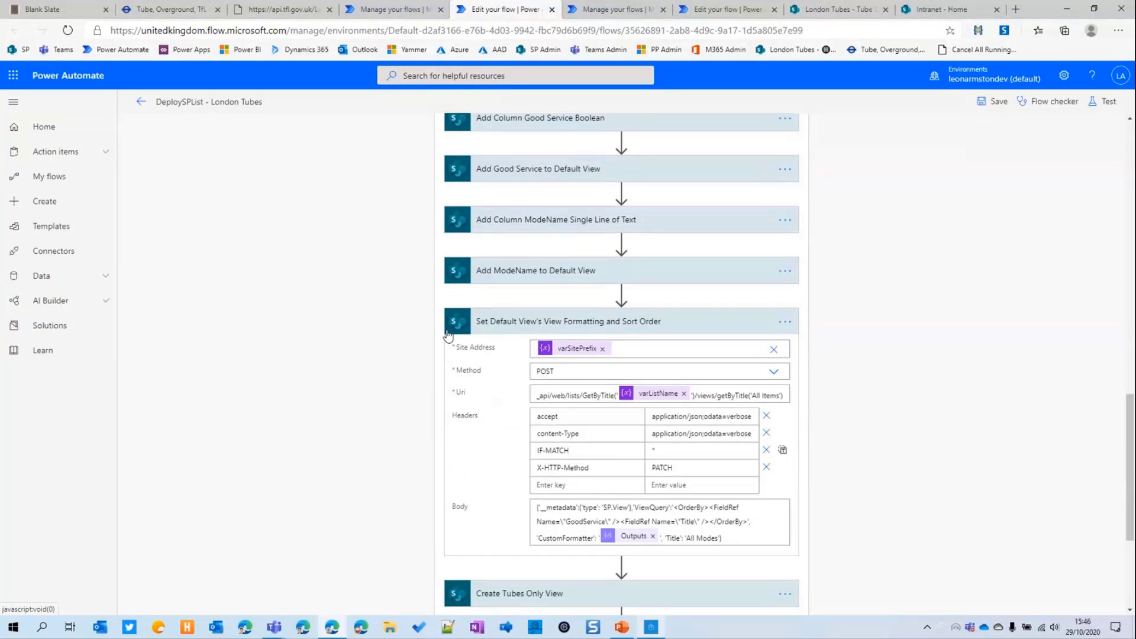
{"action": "scroll", "coordinate": [577, 328], "scroll_direction": "down", "scroll_amount": 3}
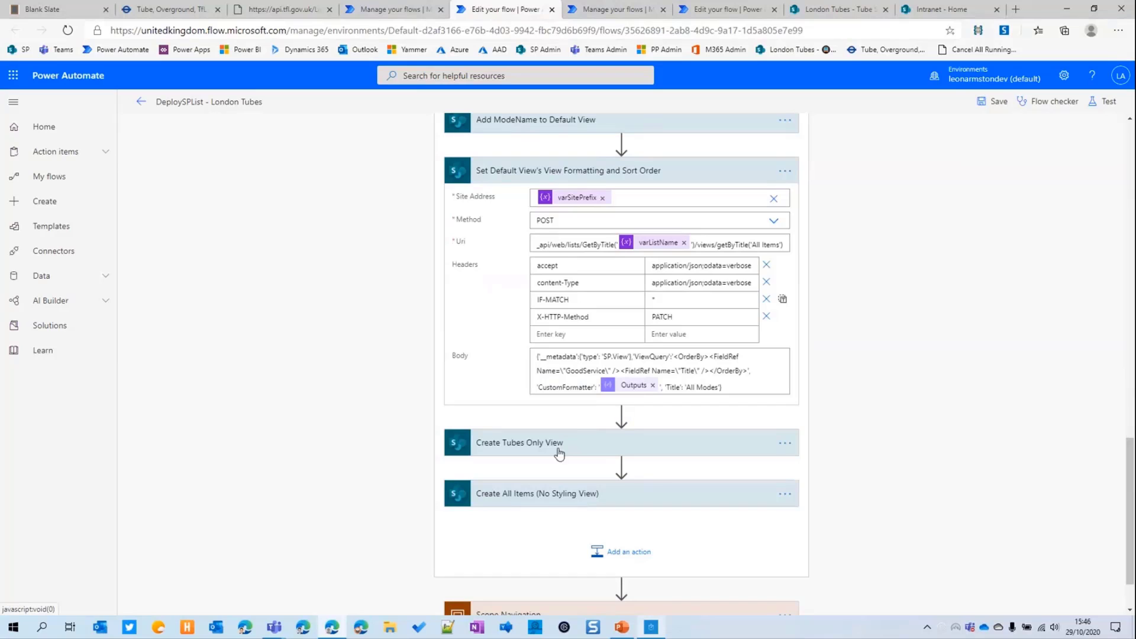
{"action": "scroll", "coordinate": [691, 428], "scroll_direction": "up", "scroll_amount": 1}
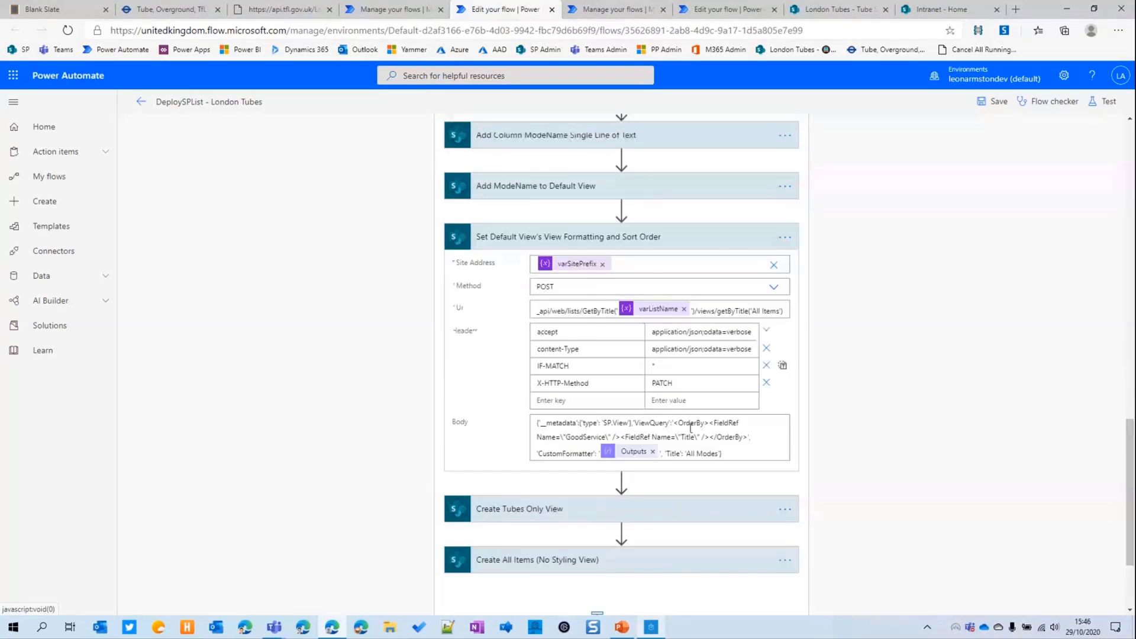
{"action": "scroll", "coordinate": [691, 428], "scroll_direction": "down", "scroll_amount": 3}
{"action": "scroll", "coordinate": [674, 423], "scroll_direction": "up", "scroll_amount": 4}
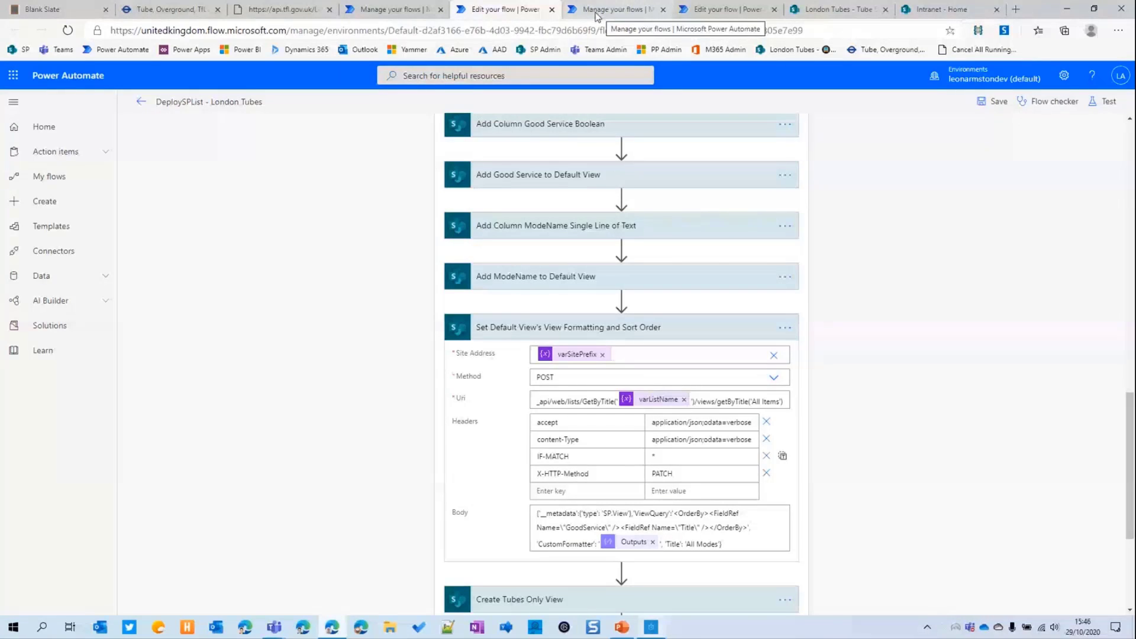
Look over the London Tubes -TFL Tube Status API flow's details, its recurrence trigger and its initial actions in the editor.
{"action": "left_click", "coordinate": [596, 16]}
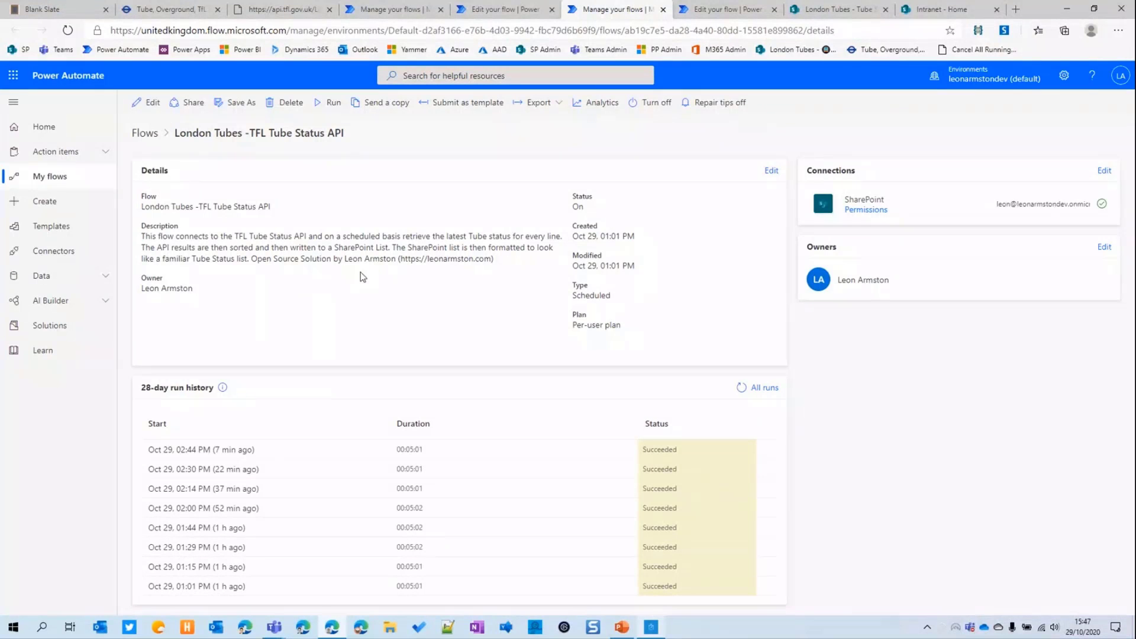
{"action": "left_click", "coordinate": [706, 12]}
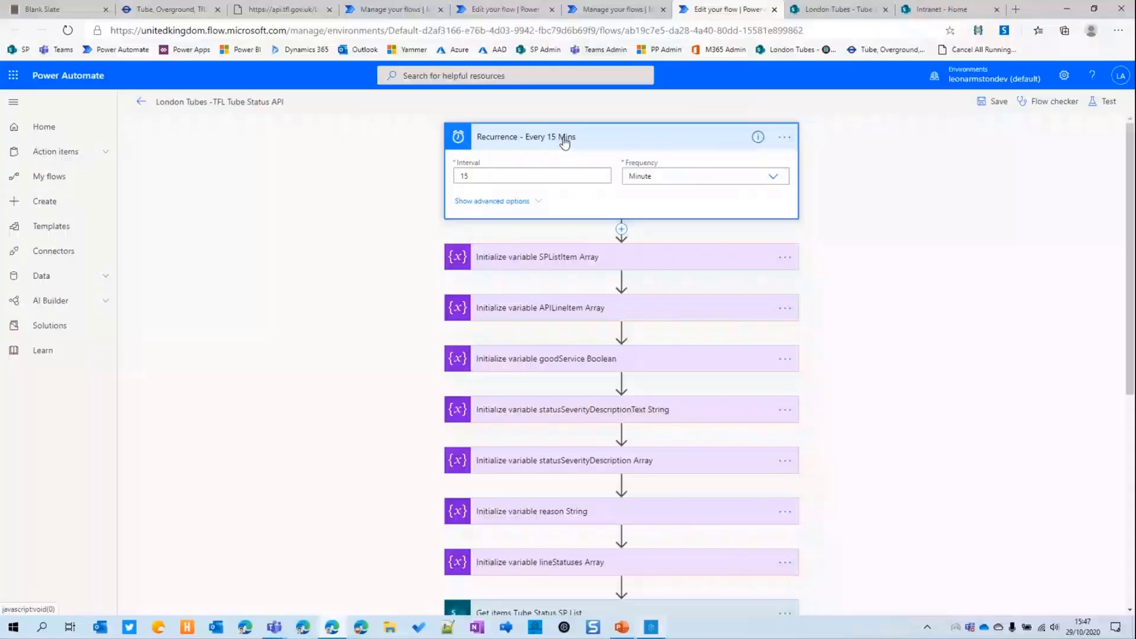
{"action": "scroll", "coordinate": [571, 390], "scroll_direction": "down", "scroll_amount": 3}
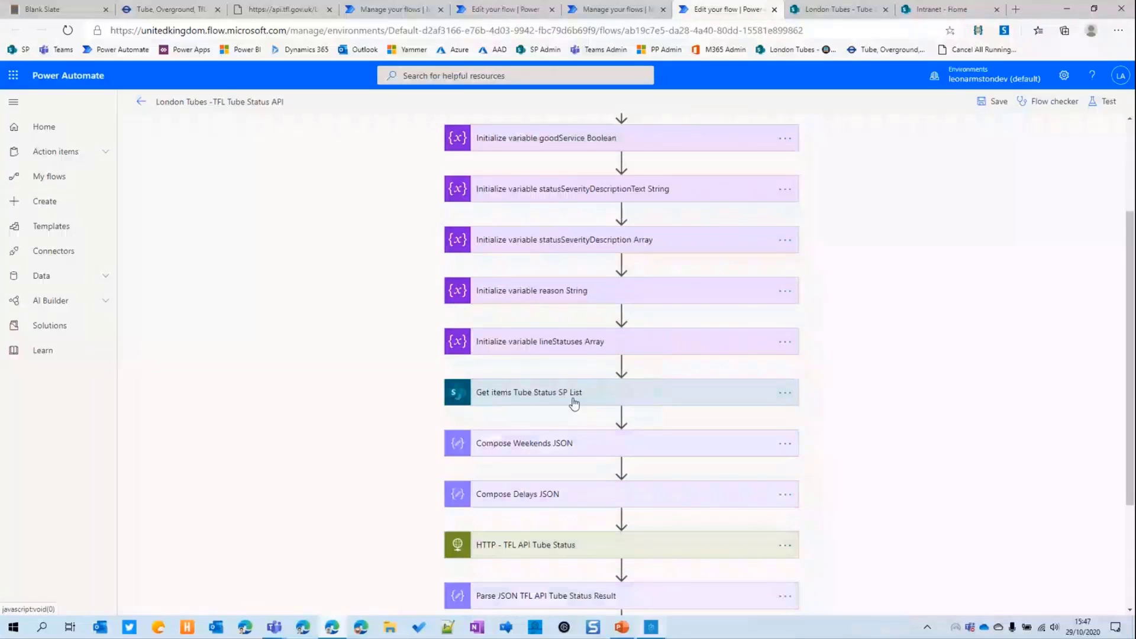
Inspect the settings of the Get items Tube Status SP List action and the URI of the HTTP - TFL API Tube Status request.
{"action": "left_click", "coordinate": [574, 403]}
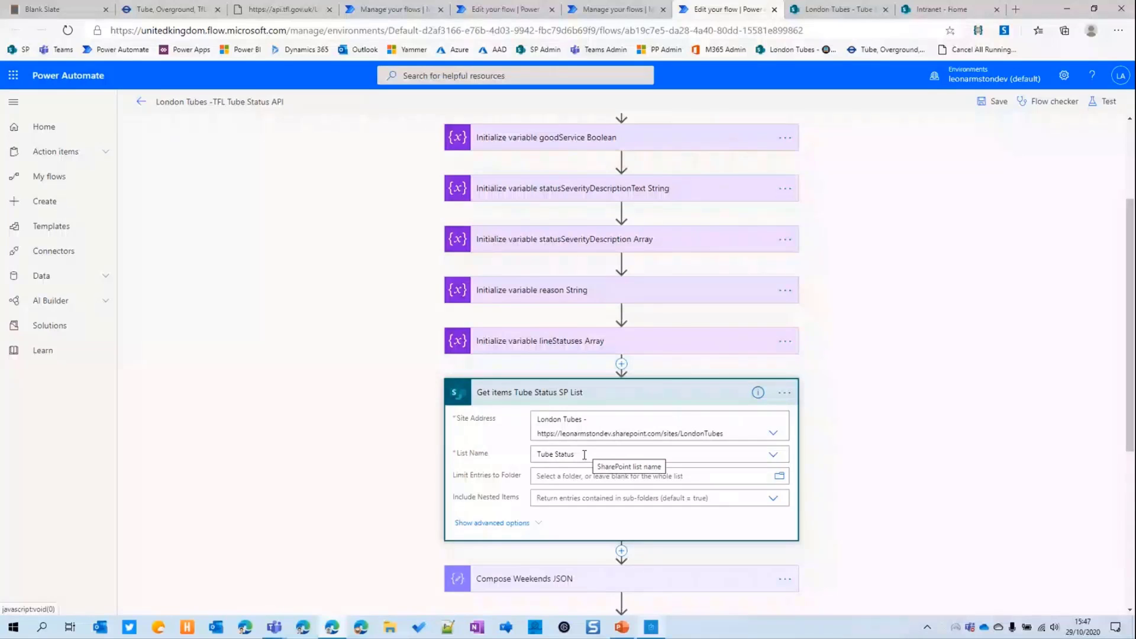
{"action": "scroll", "coordinate": [584, 454], "scroll_direction": "down", "scroll_amount": 3}
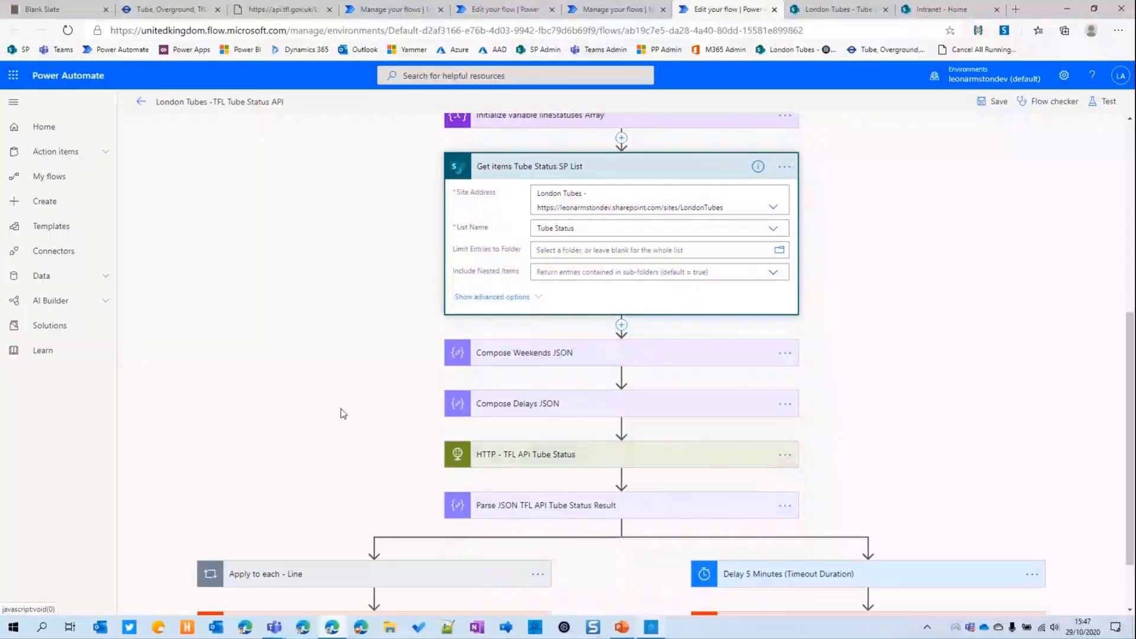
{"action": "left_click", "coordinate": [553, 450]}
{"action": "scroll", "coordinate": [710, 385], "scroll_direction": "down", "scroll_amount": 2}
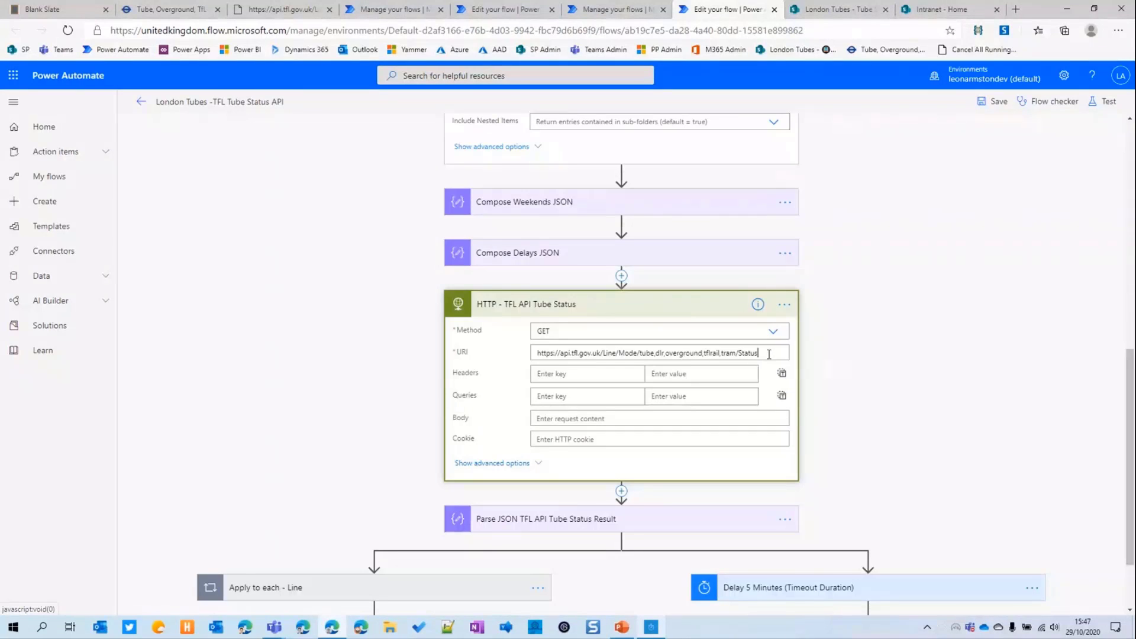
{"action": "left_click_drag", "start_coordinate": [769, 353], "coordinate": [536, 352]}
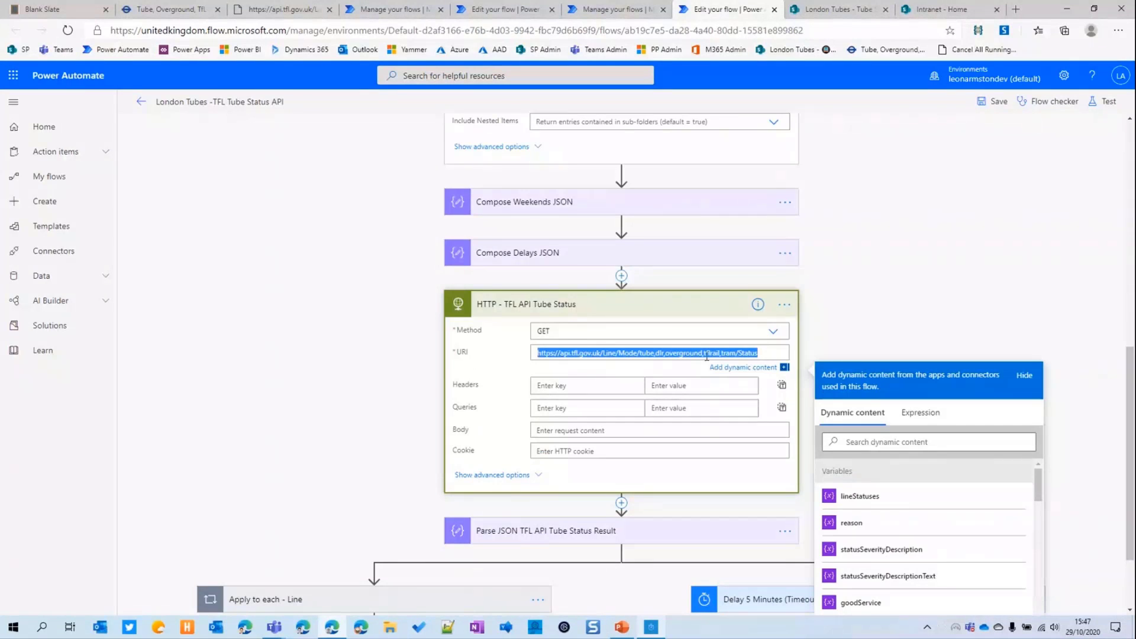
Check the TfL API's raw JSON response in its browser tab, and return to the flow editor.
{"action": "left_click", "coordinate": [254, 11]}
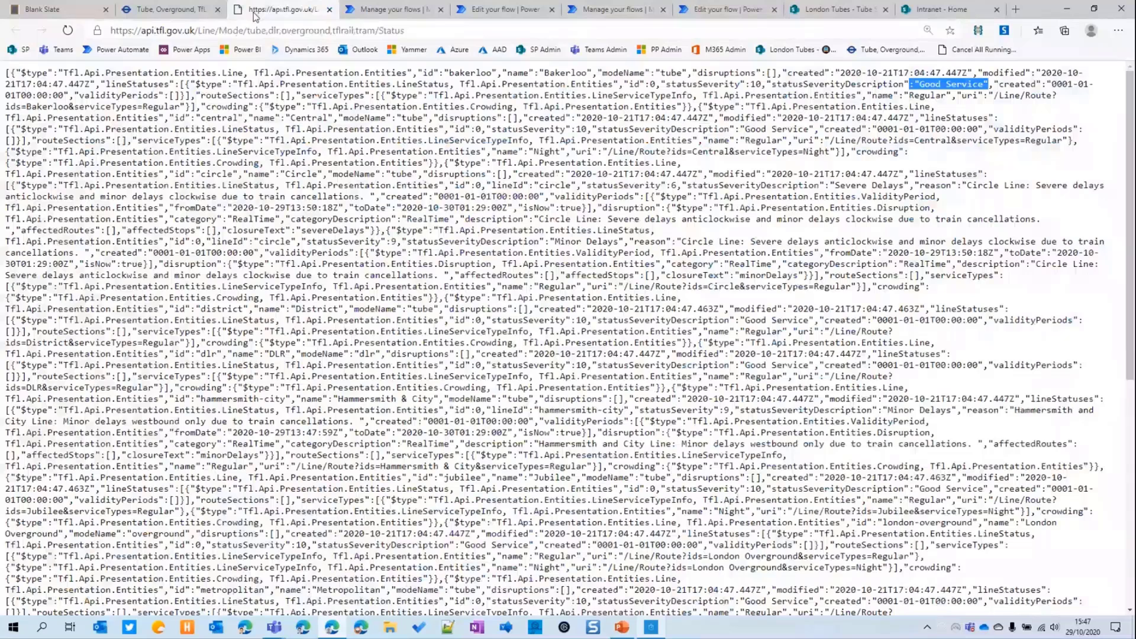
{"action": "left_click", "coordinate": [685, 58]}
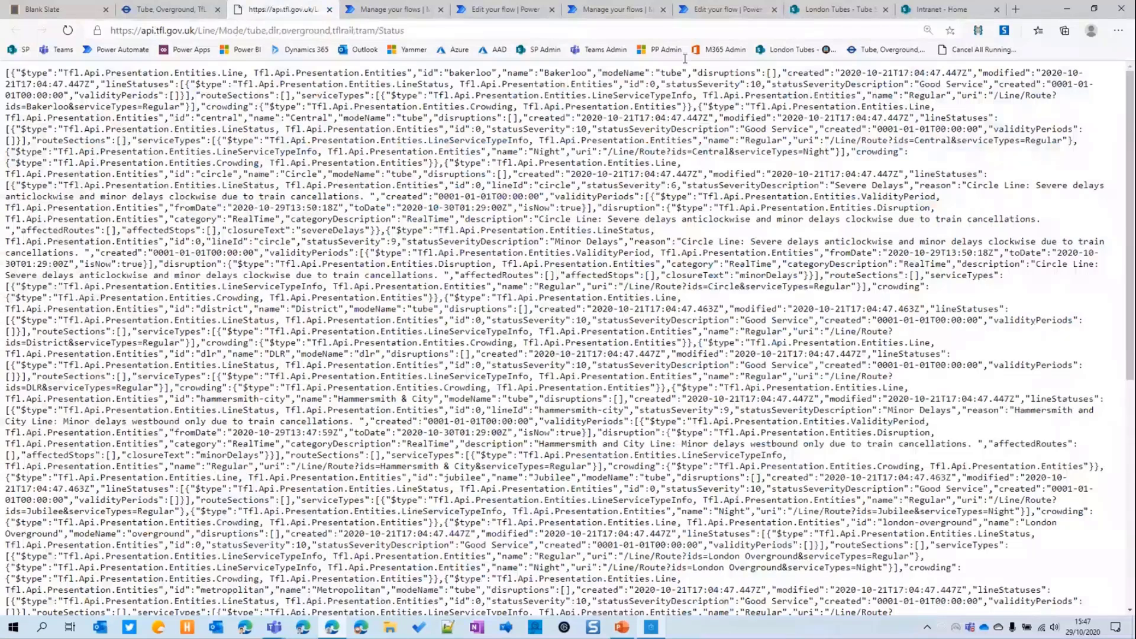
{"action": "left_click", "coordinate": [729, 12]}
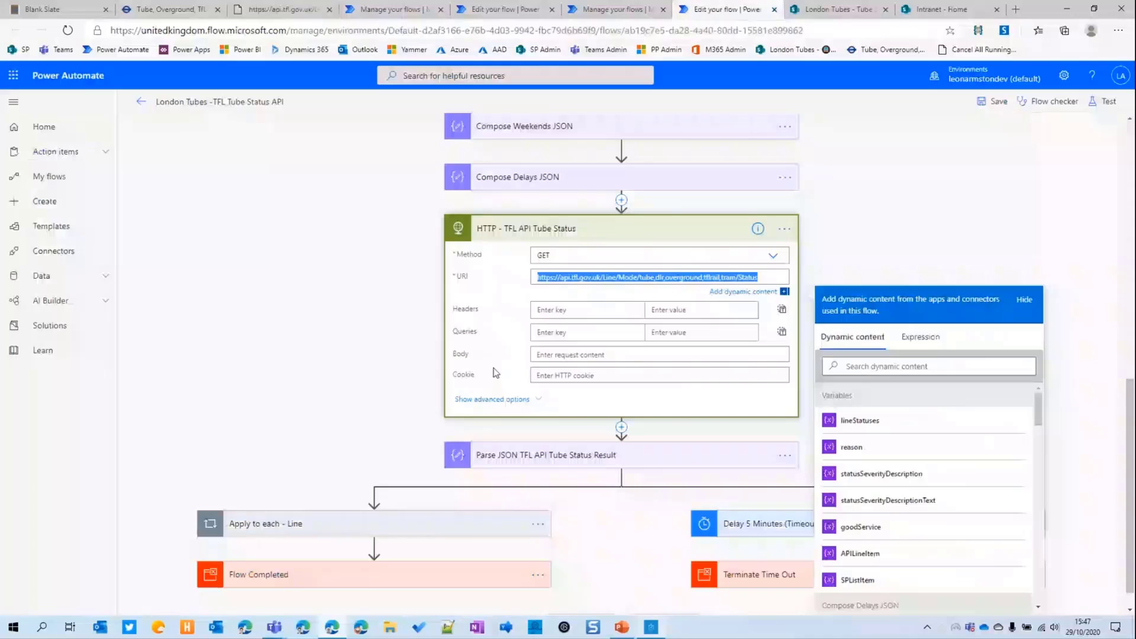
Inspect the content and schema of the Parse JSON TFL API Tube Status Result action, and collapse it.
{"action": "scroll", "coordinate": [555, 404], "scroll_direction": "down", "scroll_amount": 1}
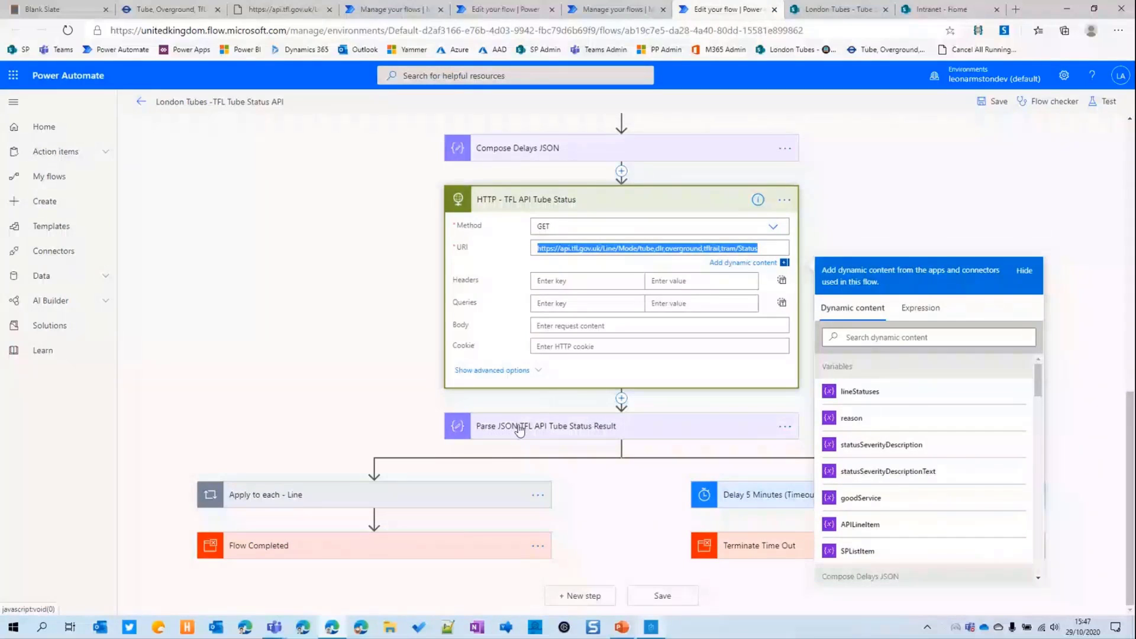
{"action": "left_click", "coordinate": [539, 431]}
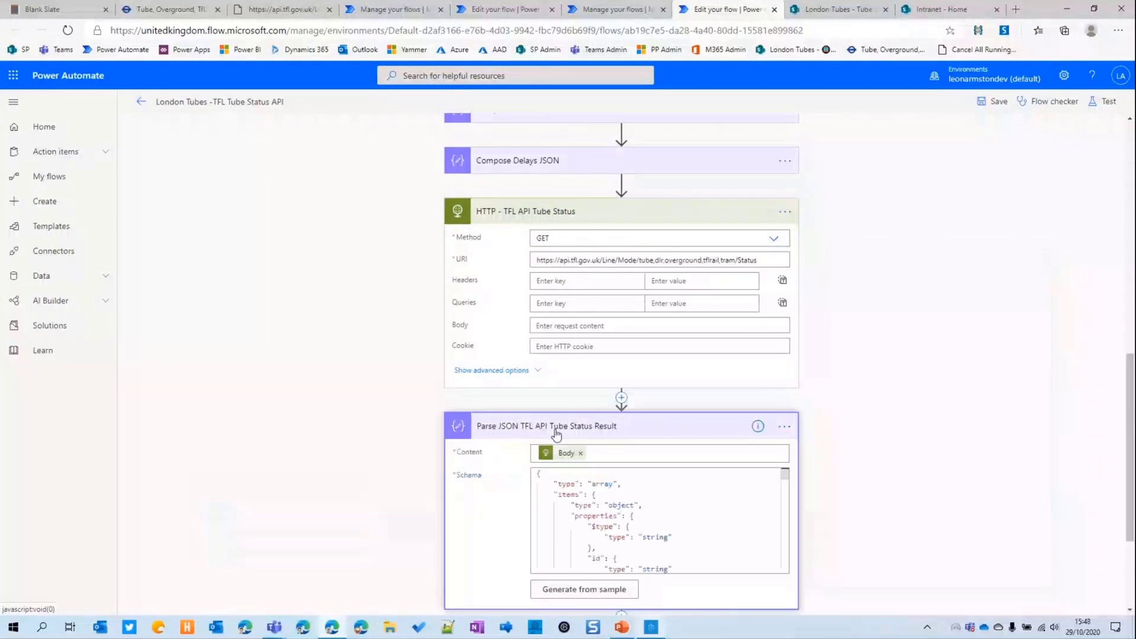
{"action": "left_click", "coordinate": [556, 429]}
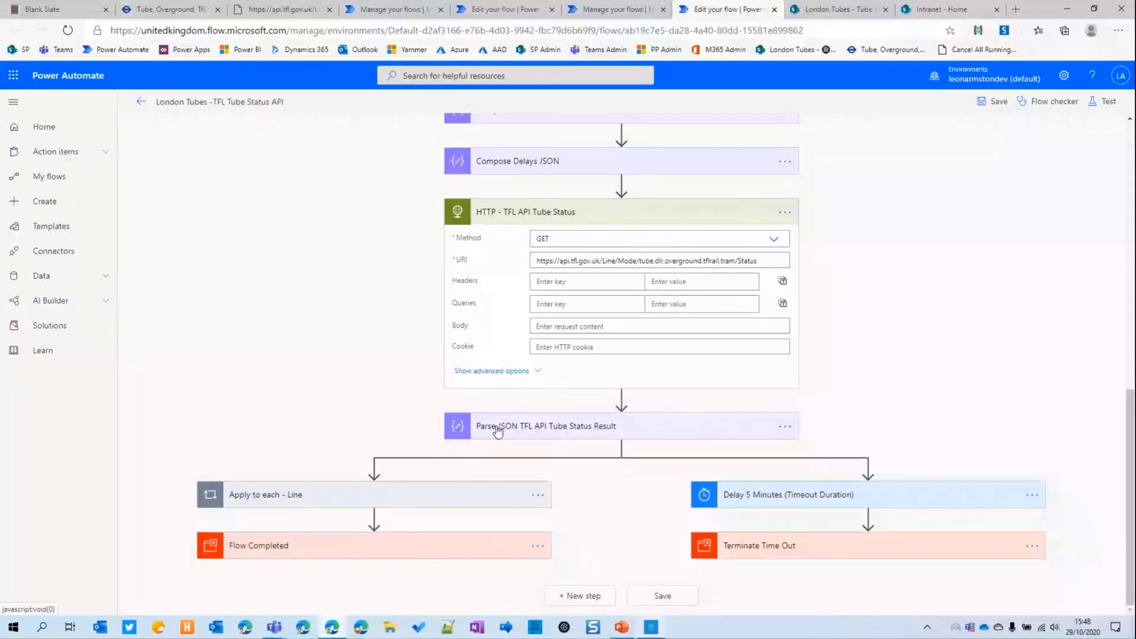
Expand the Apply to each - Line loop and review its sequence of actions through to the final condition.
{"action": "left_click", "coordinate": [354, 500]}
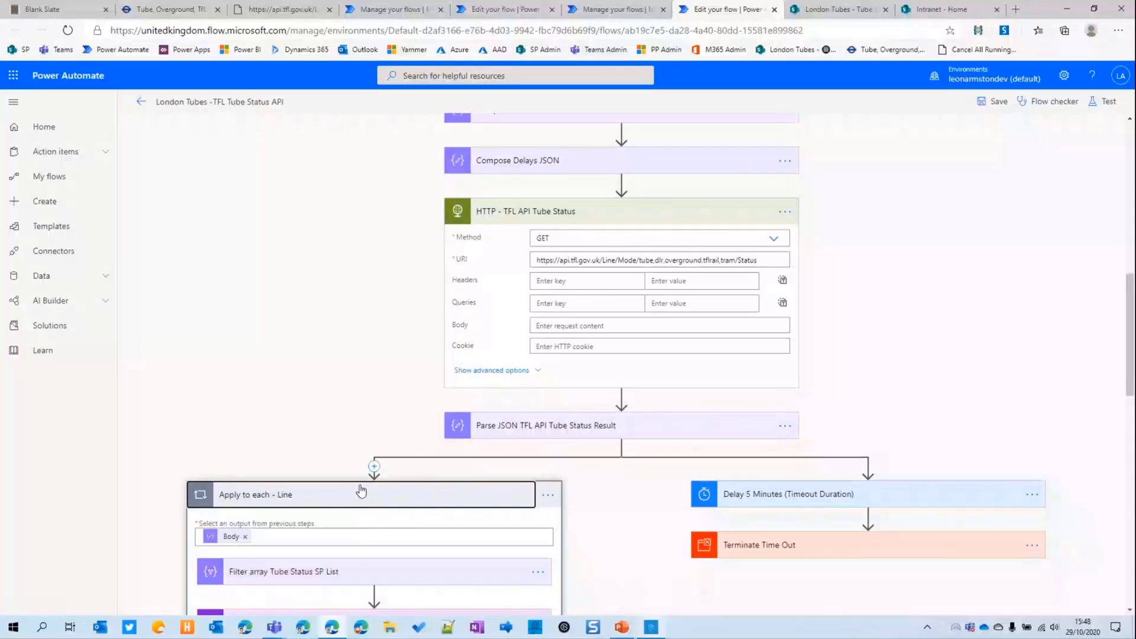
{"action": "scroll", "coordinate": [359, 493], "scroll_direction": "down", "scroll_amount": 1}
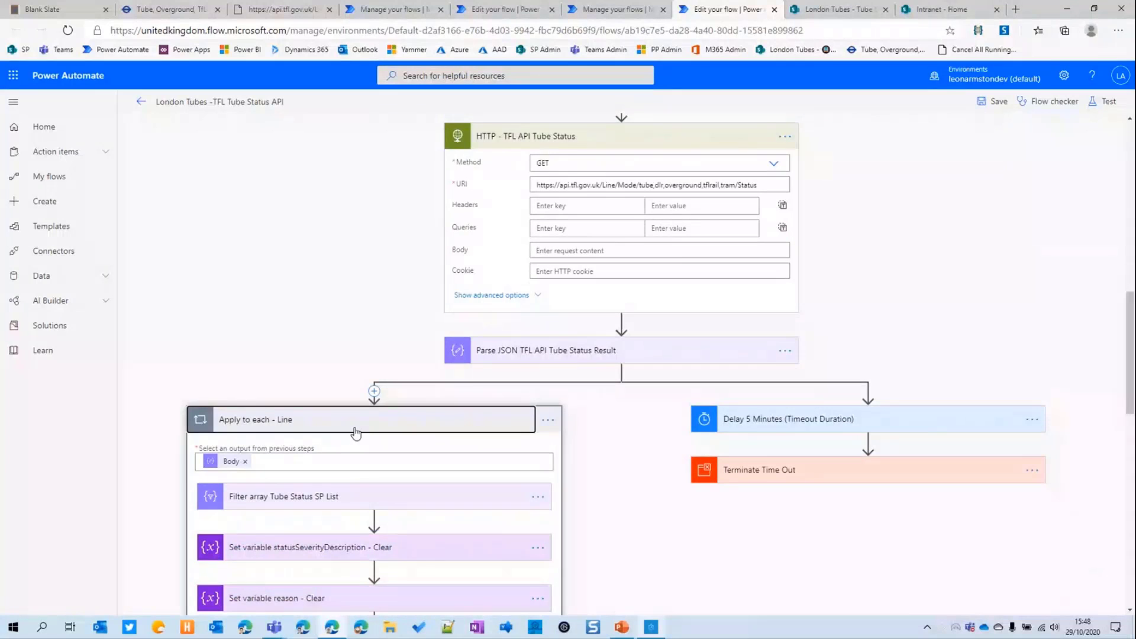
{"action": "scroll", "coordinate": [370, 391], "scroll_direction": "down", "scroll_amount": 1}
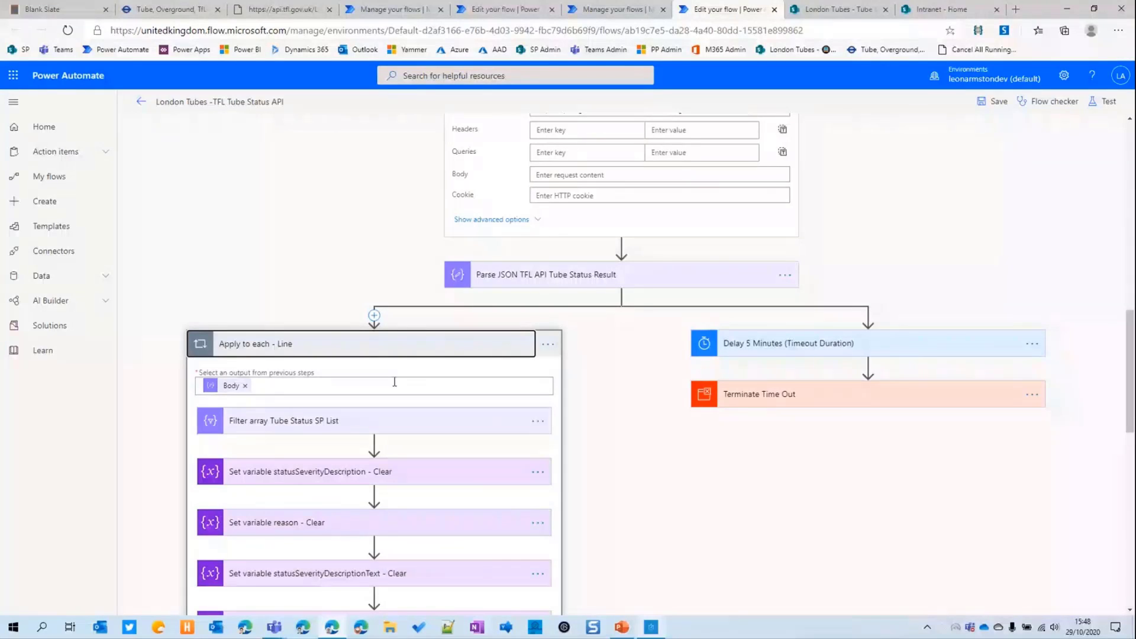
{"action": "scroll", "coordinate": [395, 382], "scroll_direction": "down", "scroll_amount": 3}
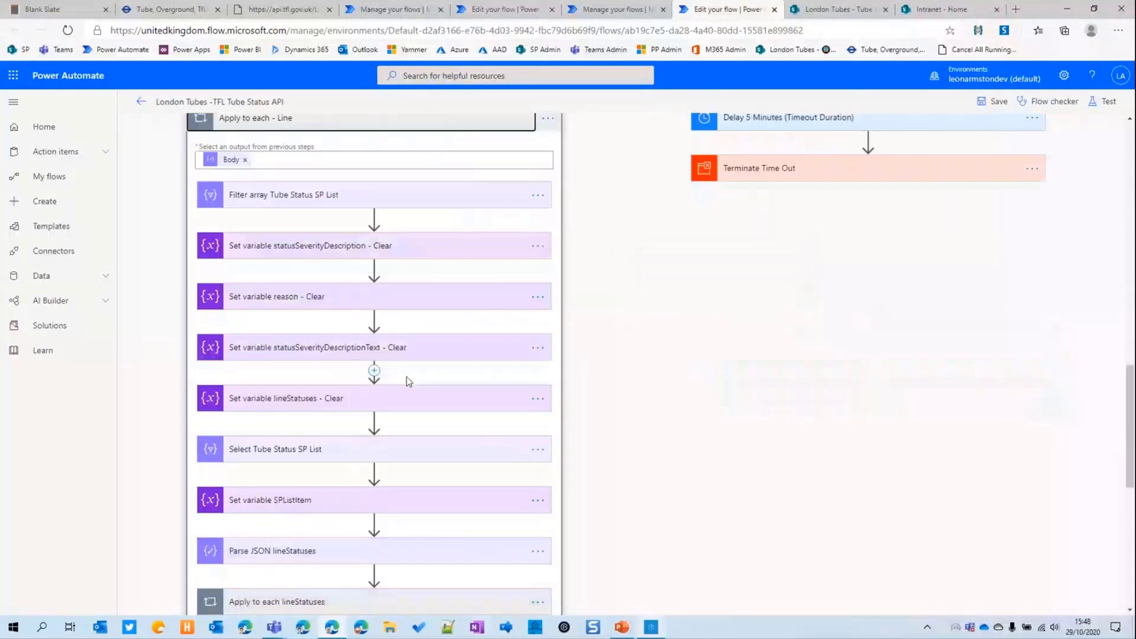
{"action": "scroll", "coordinate": [418, 391], "scroll_direction": "down", "scroll_amount": 1}
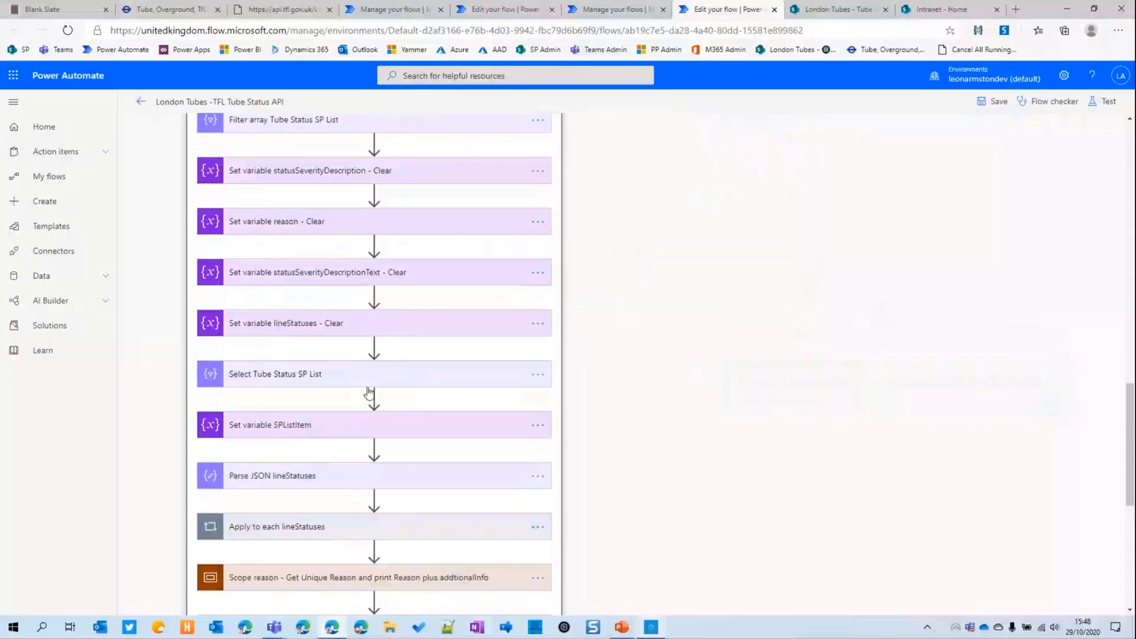
{"action": "scroll", "coordinate": [368, 392], "scroll_direction": "down", "scroll_amount": 3}
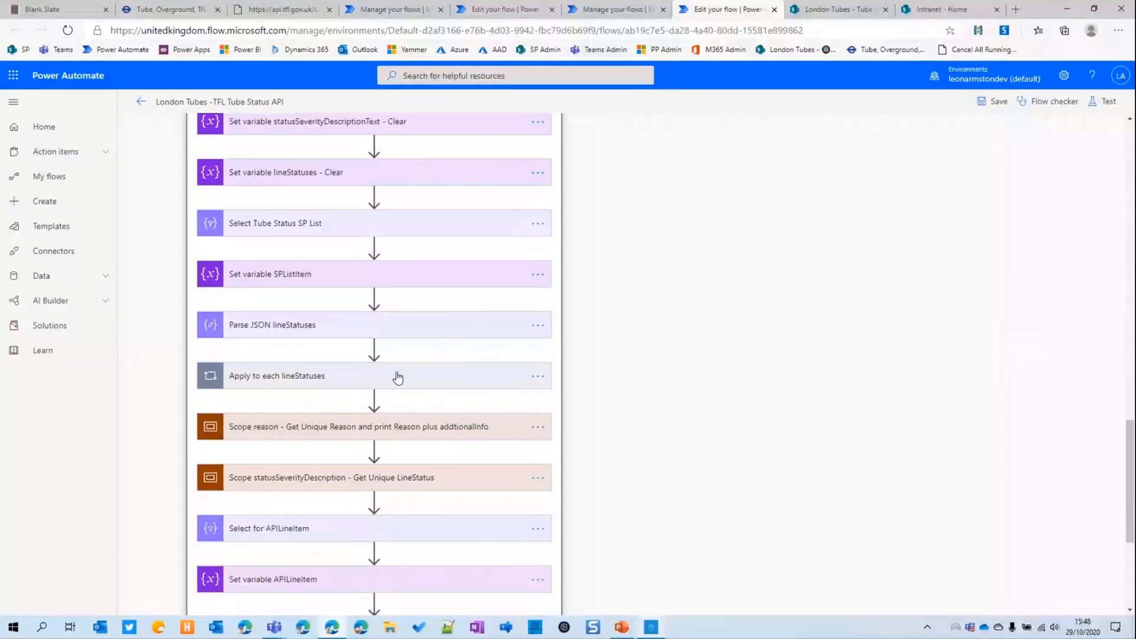
{"action": "scroll", "coordinate": [398, 377], "scroll_direction": "down", "scroll_amount": 2}
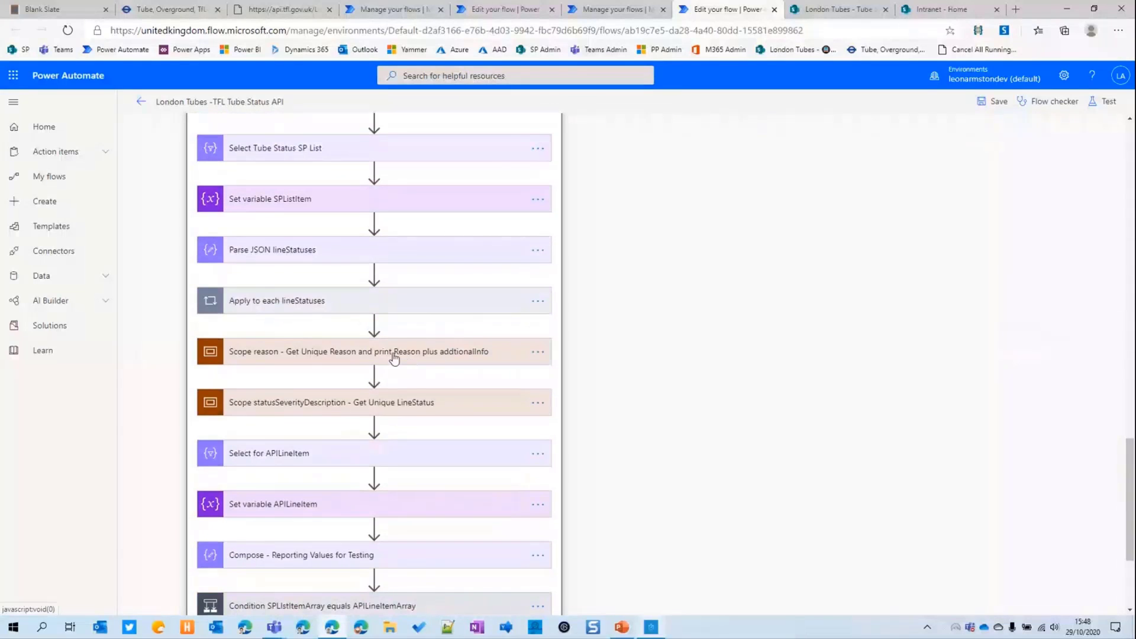
{"action": "scroll", "coordinate": [391, 358], "scroll_direction": "down", "scroll_amount": 2}
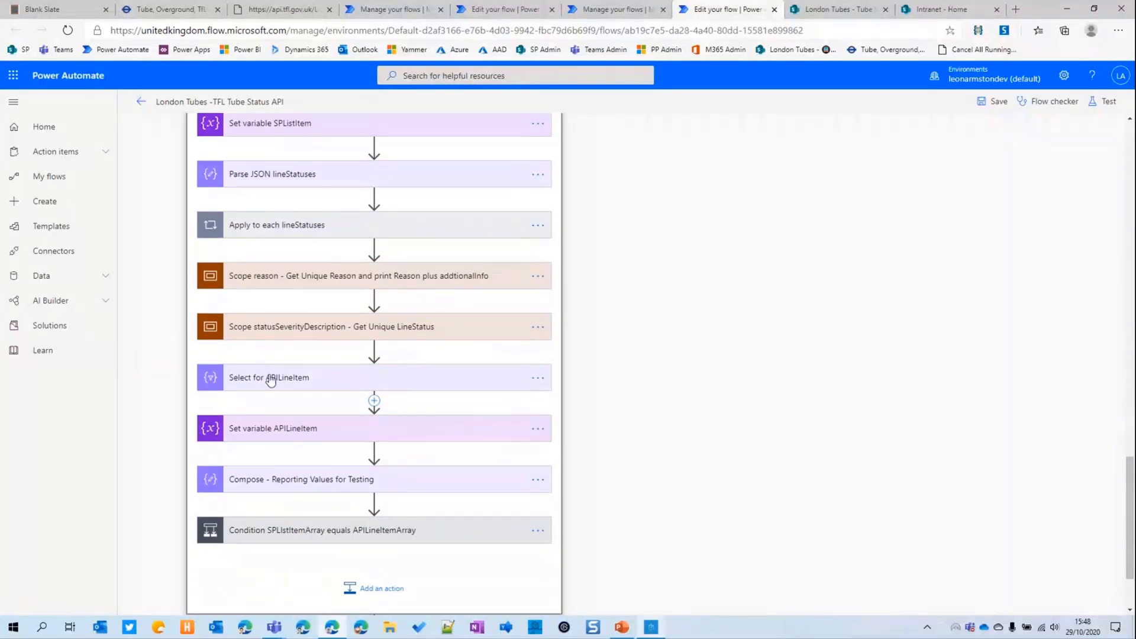
{"action": "scroll", "coordinate": [296, 408], "scroll_direction": "down", "scroll_amount": 3}
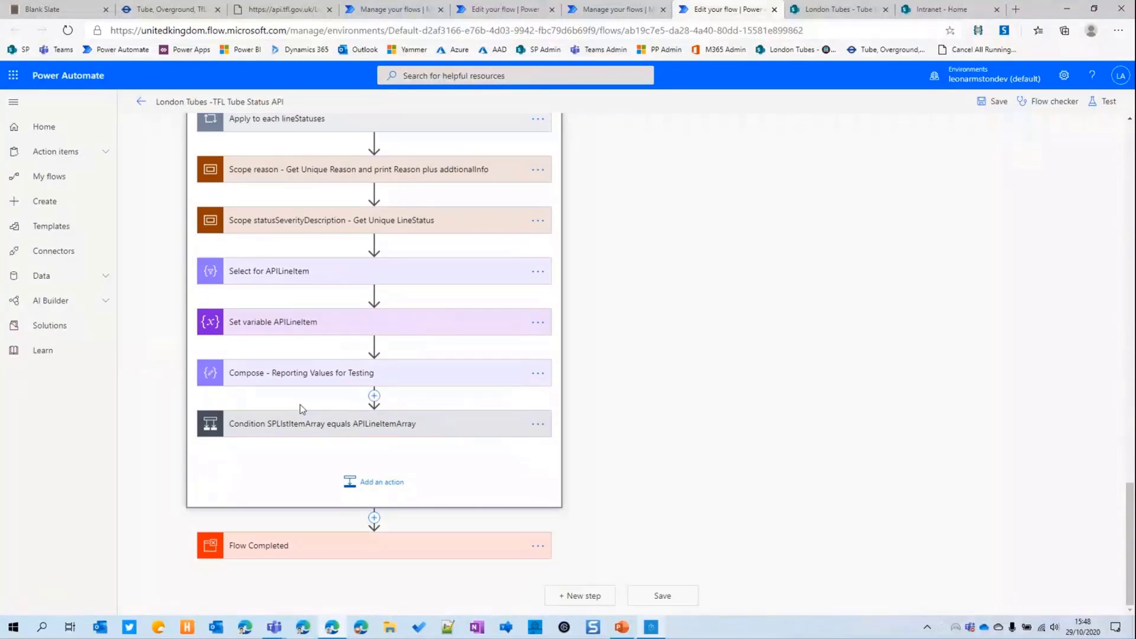
Review the condition comparing SPListItem with APILineItem and its nested line-item-exists condition, including the update and create branches.
{"action": "left_click", "coordinate": [352, 424]}
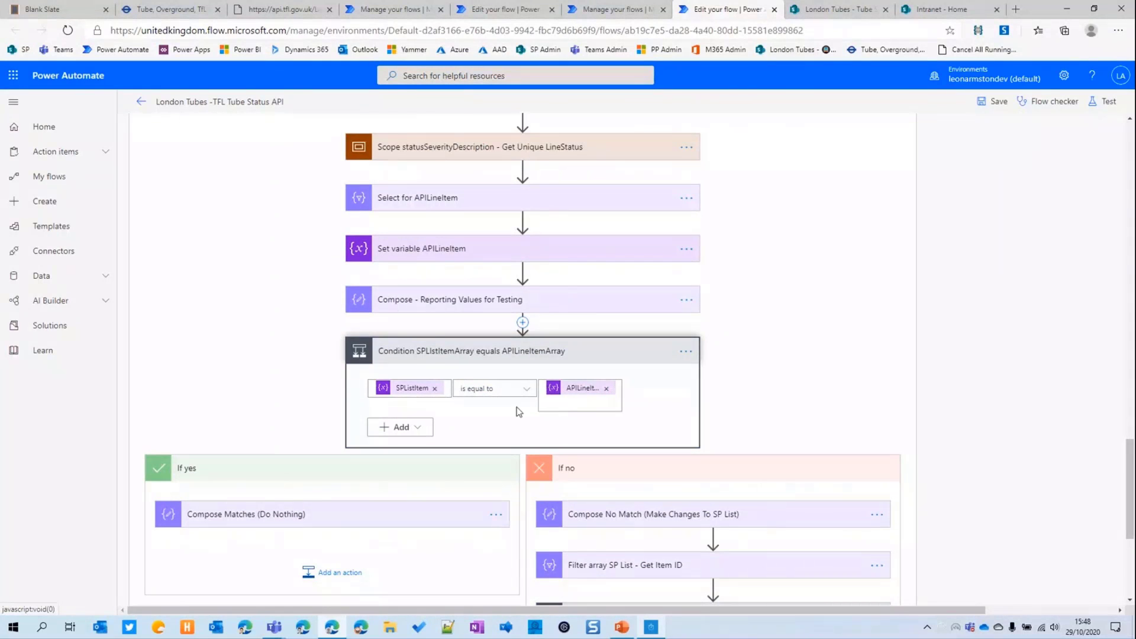
{"action": "scroll", "coordinate": [507, 389], "scroll_direction": "down", "scroll_amount": 1}
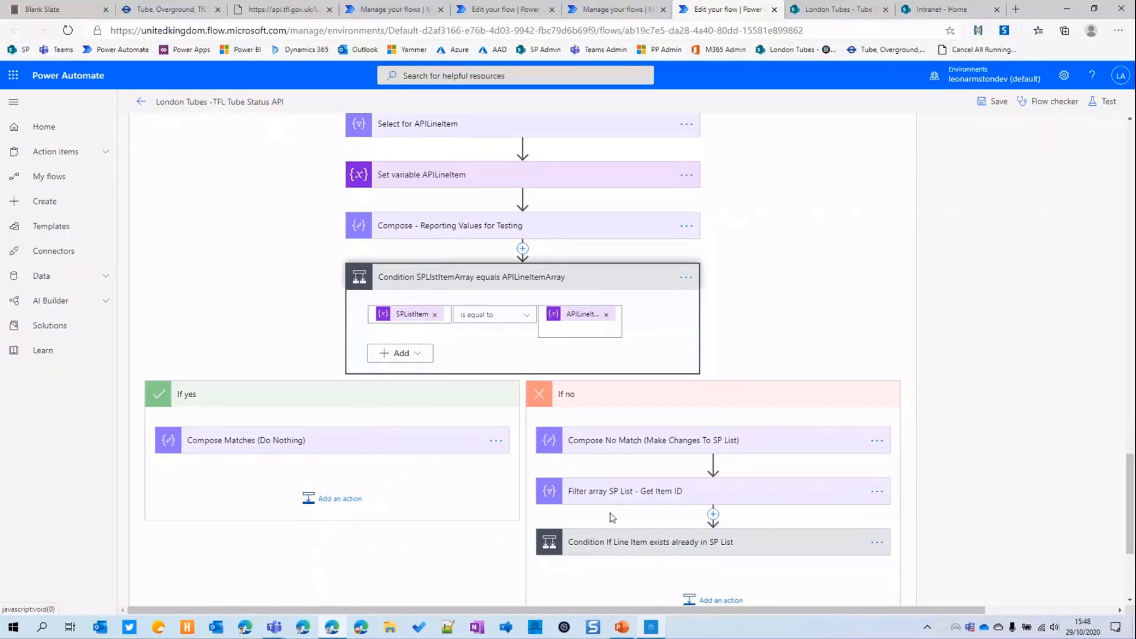
{"action": "left_click", "coordinate": [610, 538]}
{"action": "scroll", "coordinate": [794, 518], "scroll_direction": "down", "scroll_amount": 3}
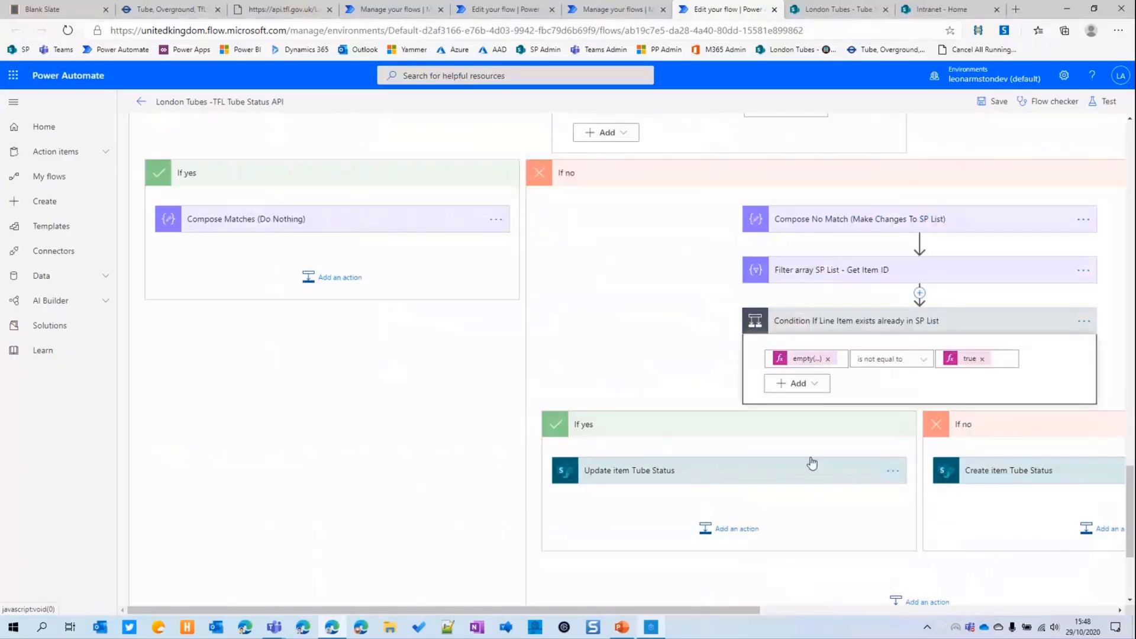
{"action": "scroll", "coordinate": [837, 436], "scroll_direction": "up", "scroll_amount": 1}
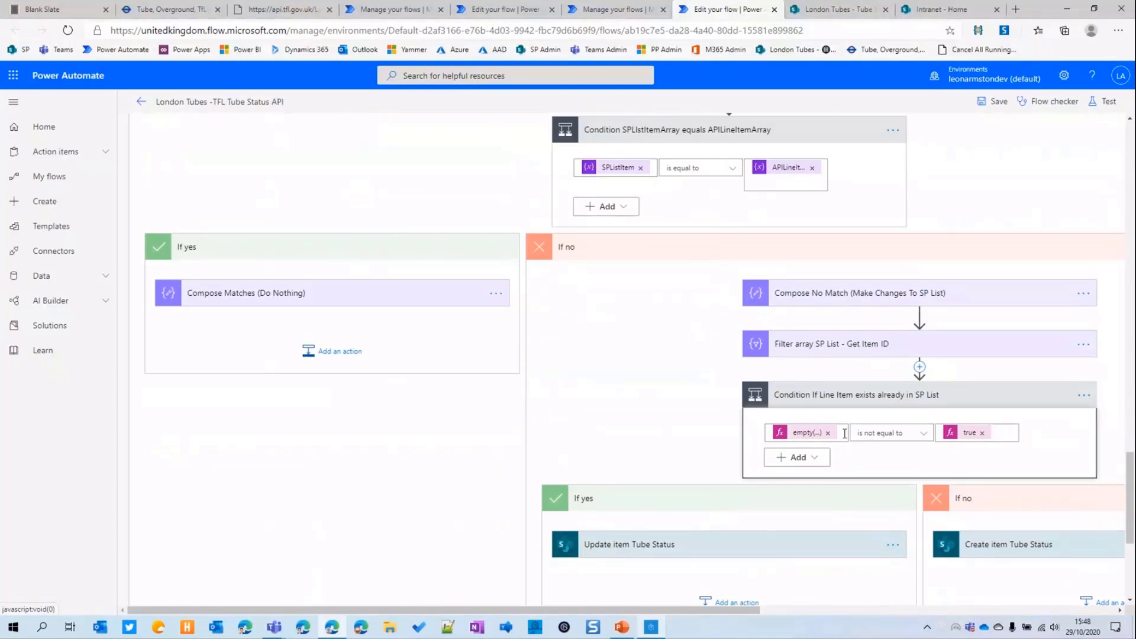
{"action": "scroll", "coordinate": [844, 443], "scroll_direction": "down", "scroll_amount": 1}
{"action": "scroll", "coordinate": [804, 474], "scroll_direction": "down", "scroll_amount": 3}
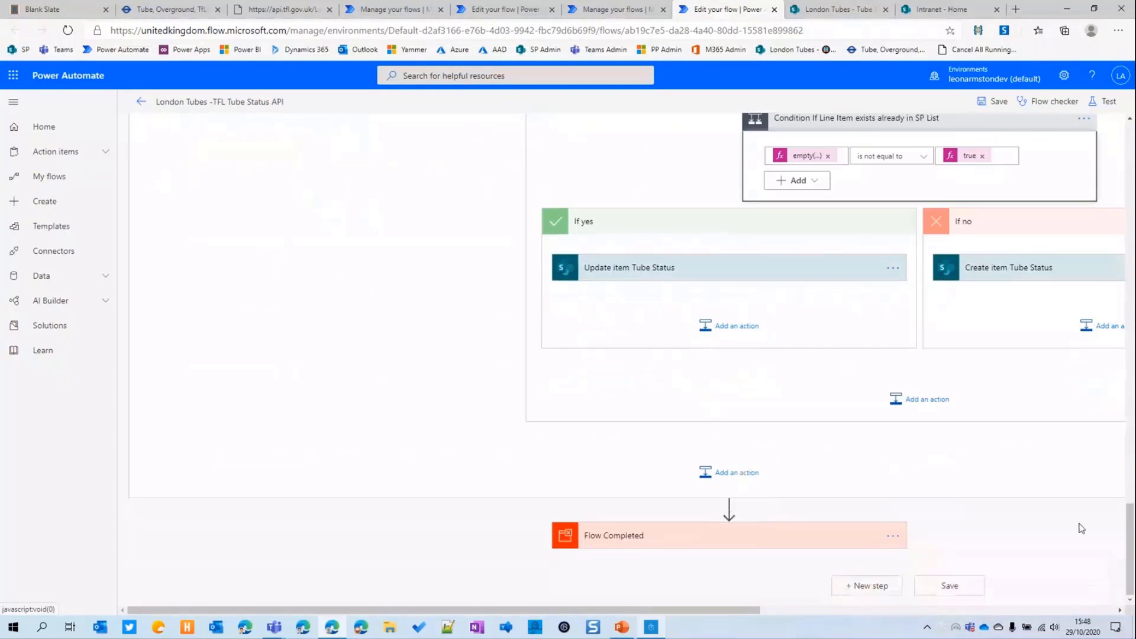
{"action": "left_click_drag", "start_coordinate": [1130, 540], "coordinate": [1121, 152]}
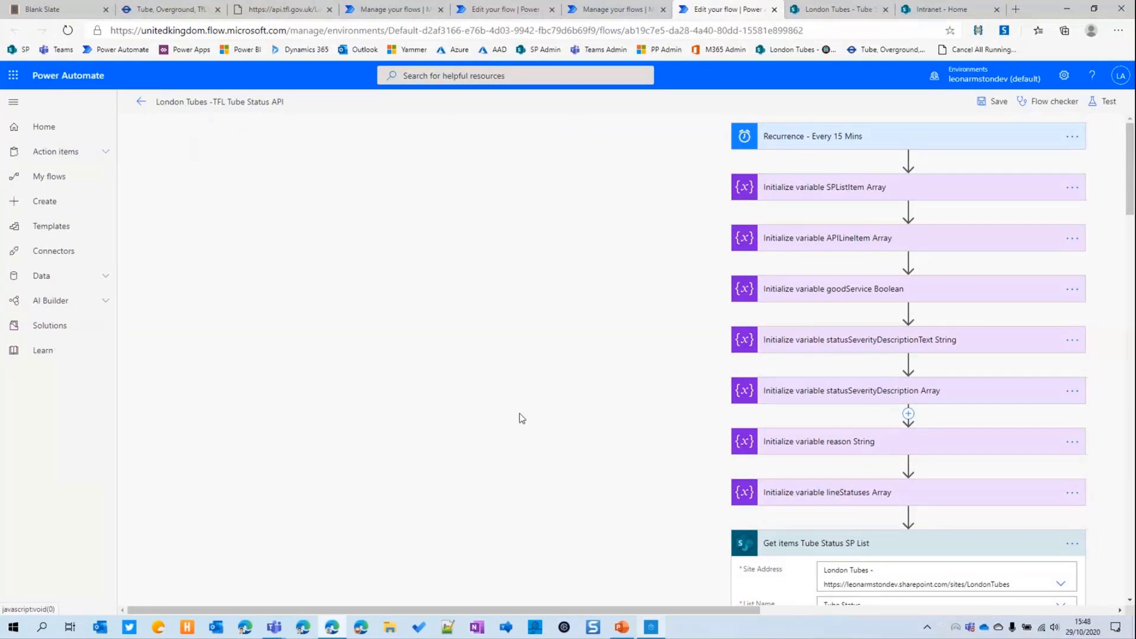
Look over the unstyled Tube Status list in SharePoint, and switch it to the All Modes view.
{"action": "left_click", "coordinate": [825, 19]}
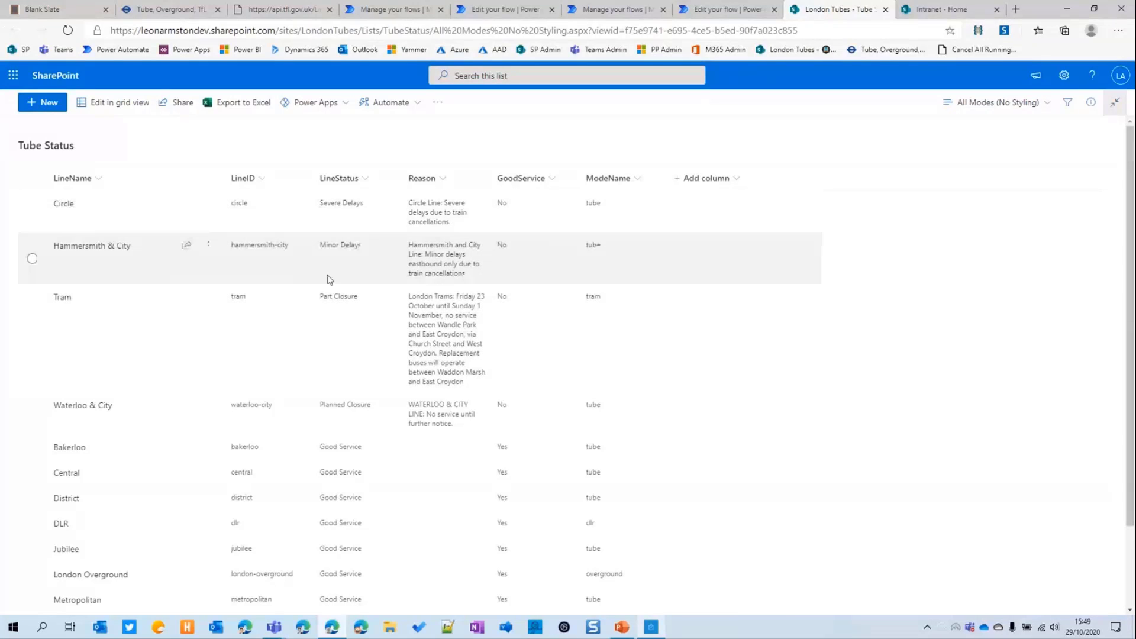
{"action": "scroll", "coordinate": [281, 342], "scroll_direction": "down", "scroll_amount": 1}
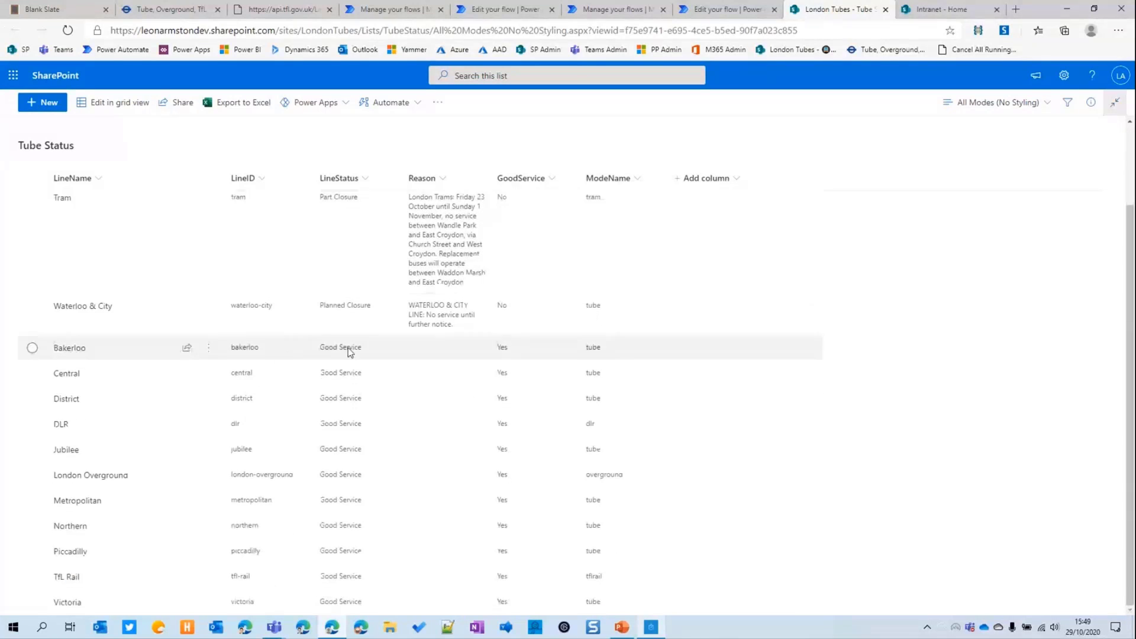
{"action": "scroll", "coordinate": [364, 352], "scroll_direction": "up", "scroll_amount": 1}
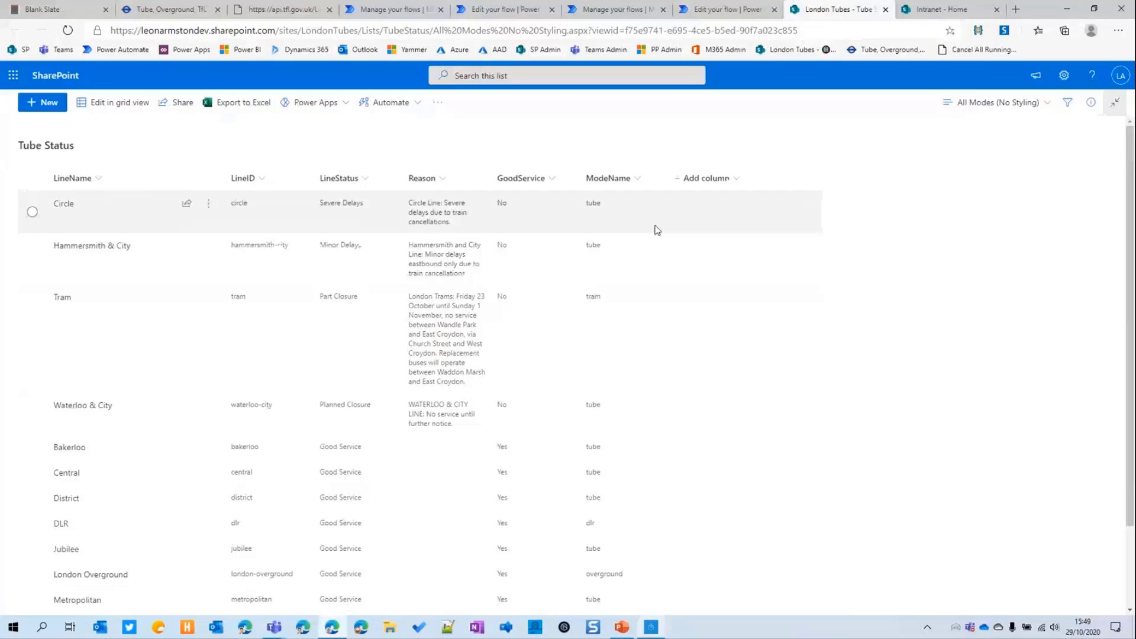
{"action": "left_click", "coordinate": [988, 109]}
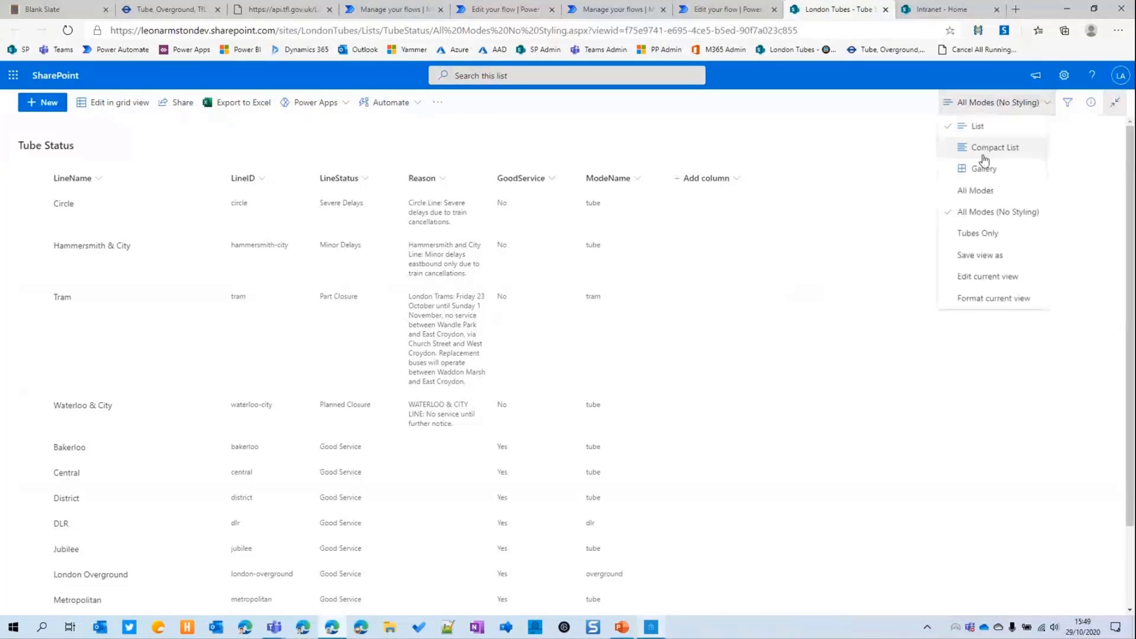
{"action": "left_click", "coordinate": [989, 192]}
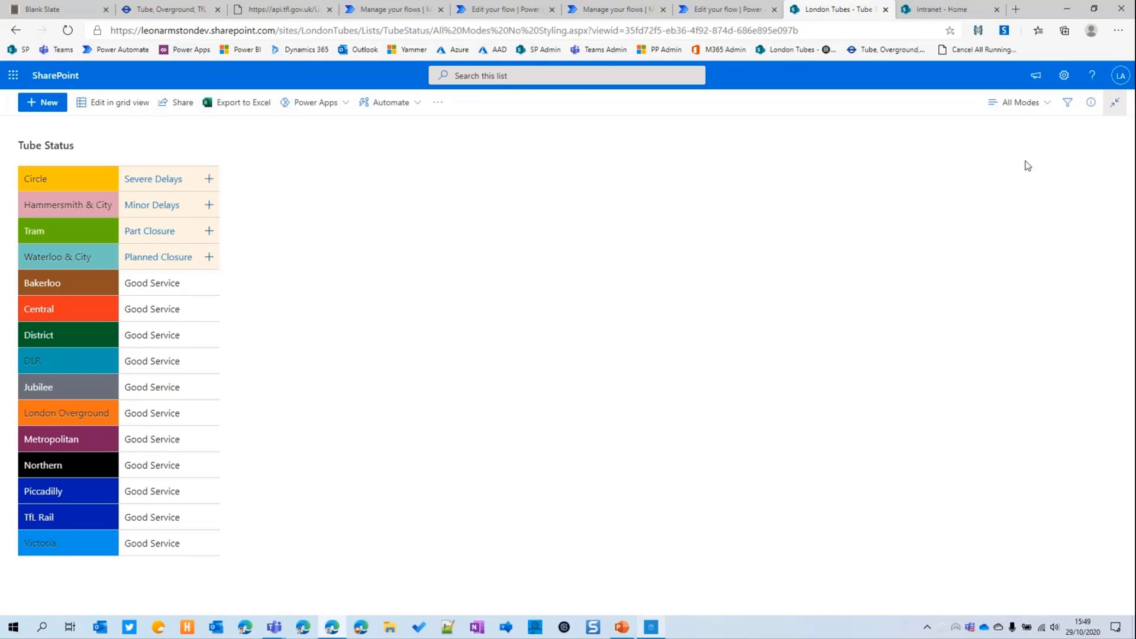
Open the formatting of the current All Modes view and enable enhanced column formatting for this browser tab.
{"action": "left_click", "coordinate": [1016, 102]}
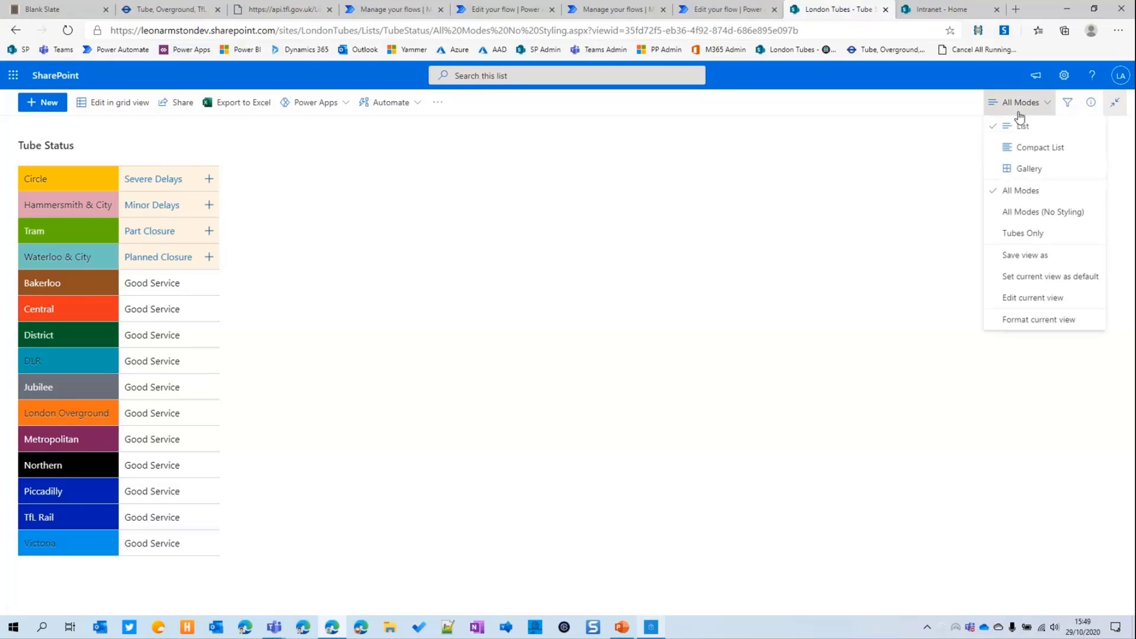
{"action": "left_click", "coordinate": [1008, 321]}
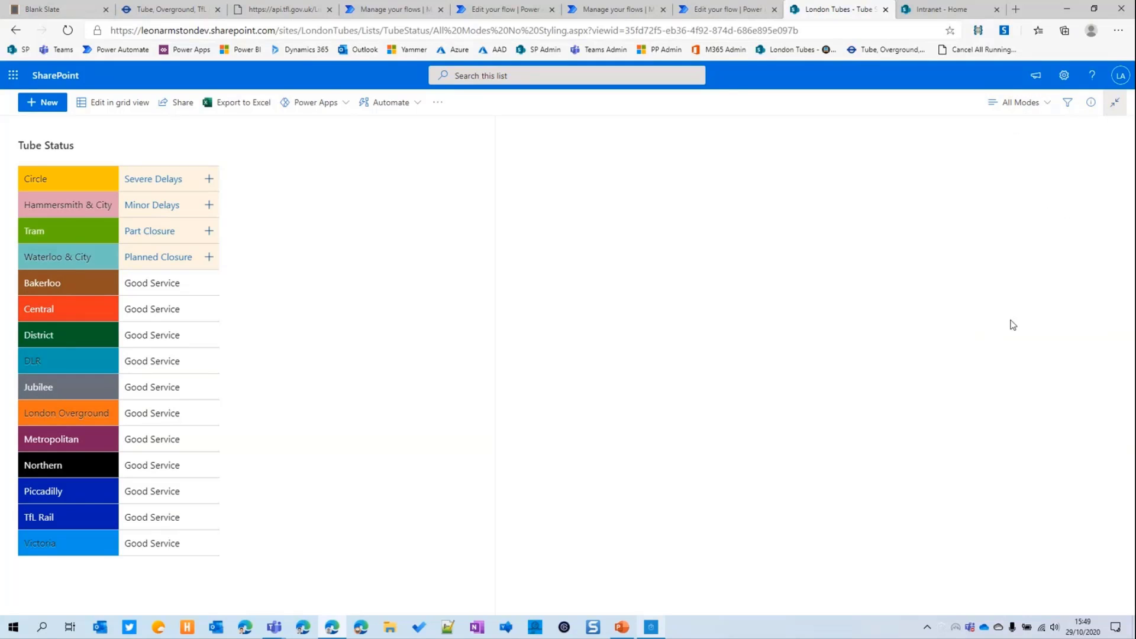
{"action": "left_click", "coordinate": [978, 30]}
{"action": "left_click", "coordinate": [879, 79]}
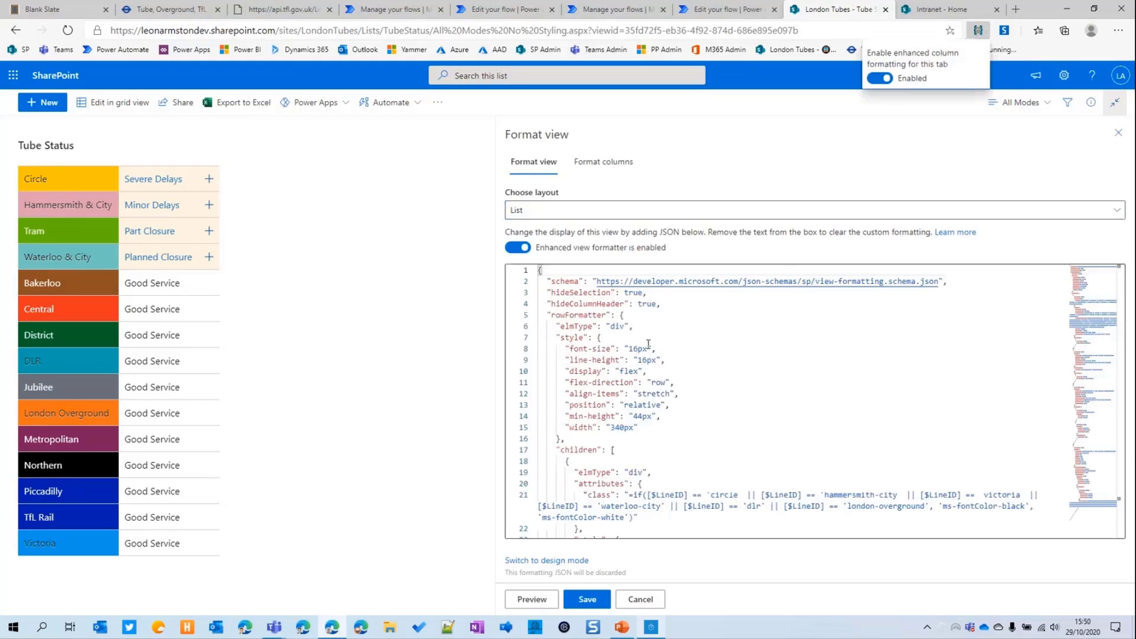
Skim the view's formatting JSON from the schema line through to the end and return to its beginning.
{"action": "scroll", "coordinate": [560, 300], "scroll_direction": "down", "scroll_amount": 10}
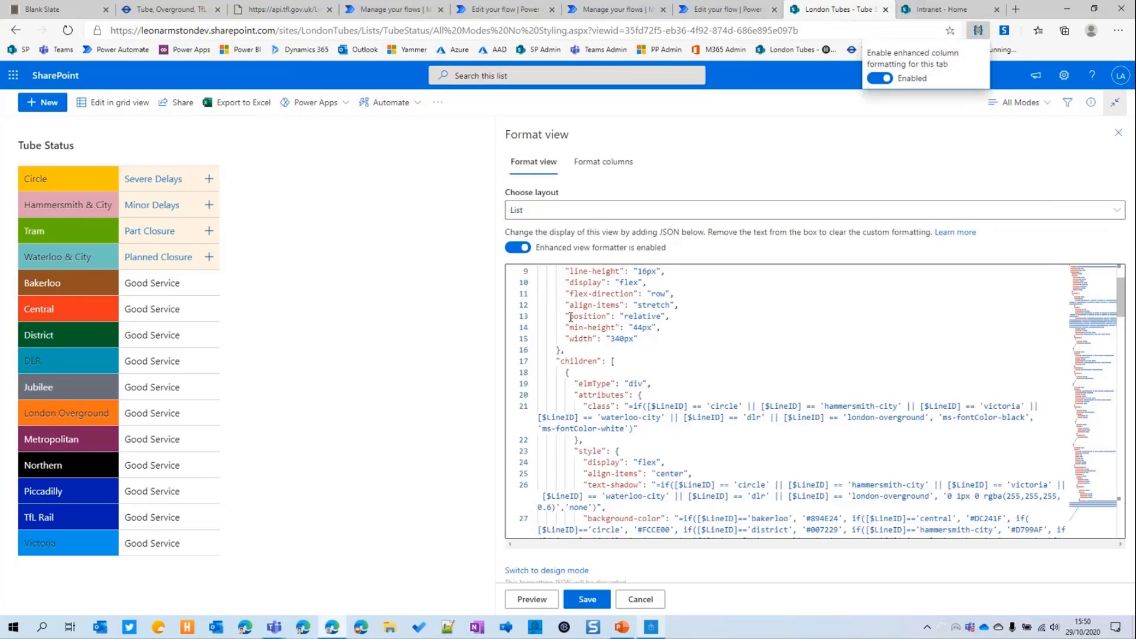
{"action": "scroll", "coordinate": [571, 321], "scroll_direction": "down", "scroll_amount": 20}
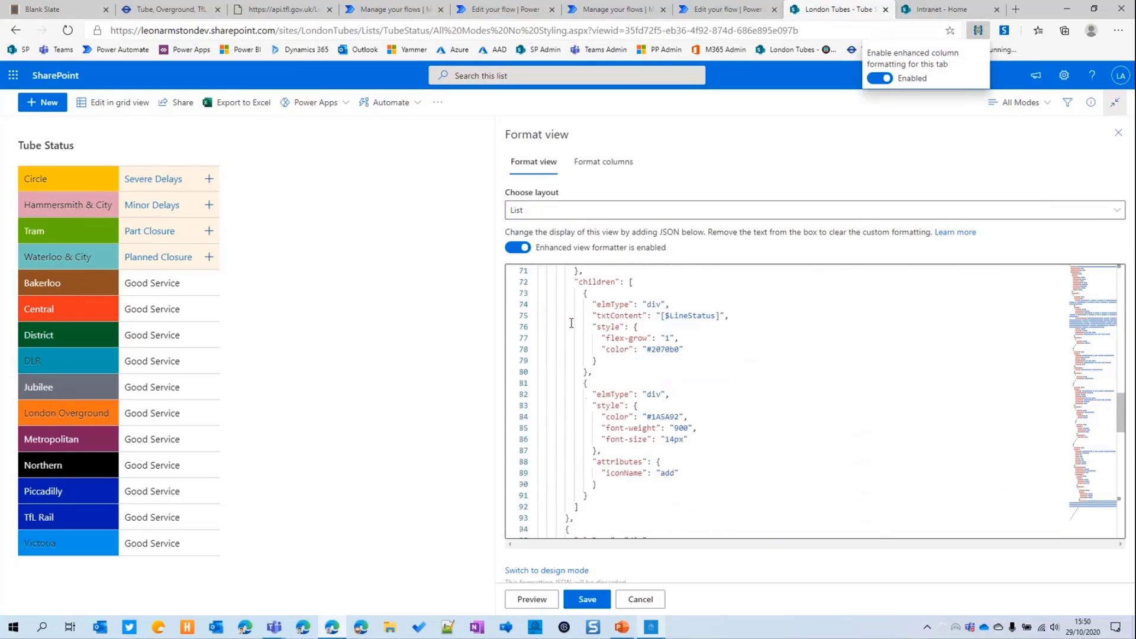
{"action": "scroll", "coordinate": [575, 335], "scroll_direction": "down", "scroll_amount": 3}
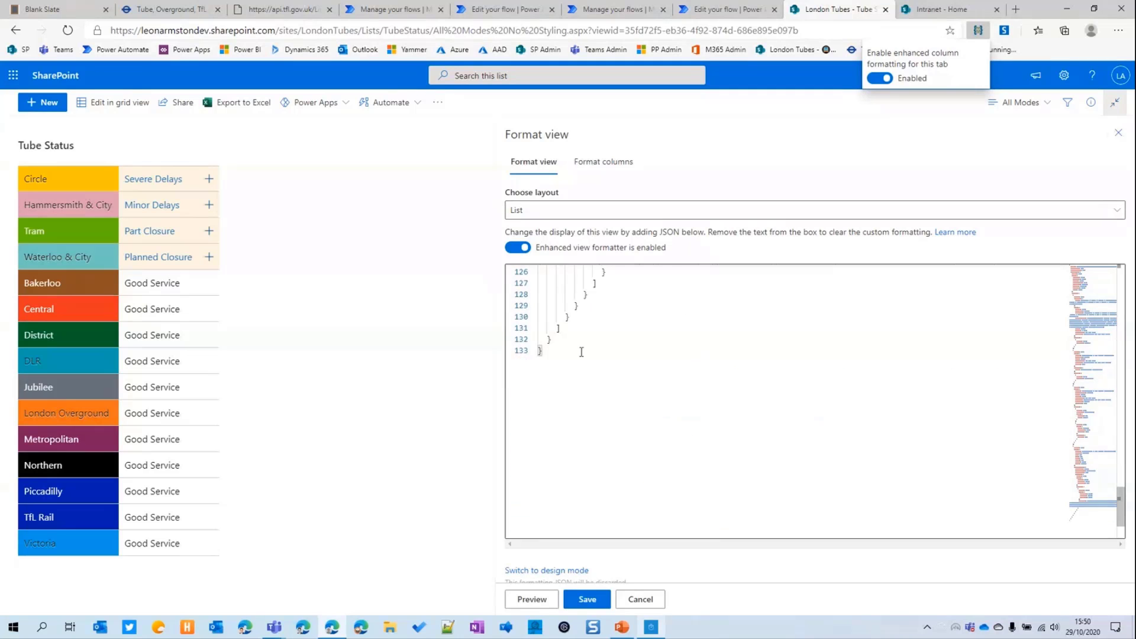
{"action": "scroll", "coordinate": [577, 343], "scroll_direction": "up", "scroll_amount": 10}
{"action": "scroll", "coordinate": [581, 356], "scroll_direction": "up", "scroll_amount": 13}
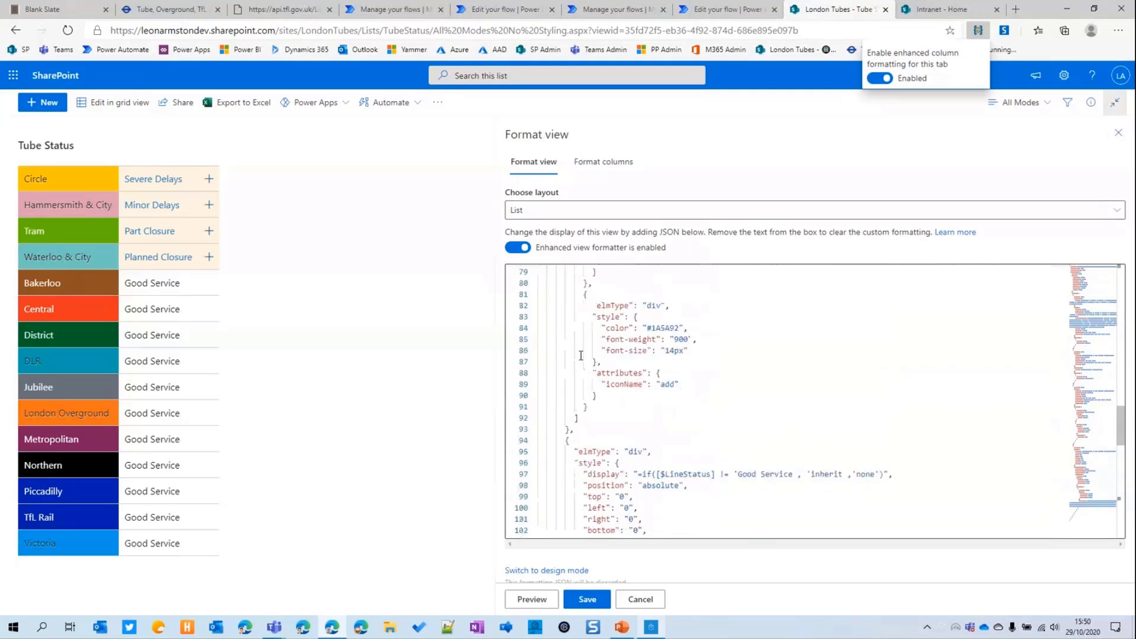
{"action": "scroll", "coordinate": [581, 356], "scroll_direction": "up", "scroll_amount": 6}
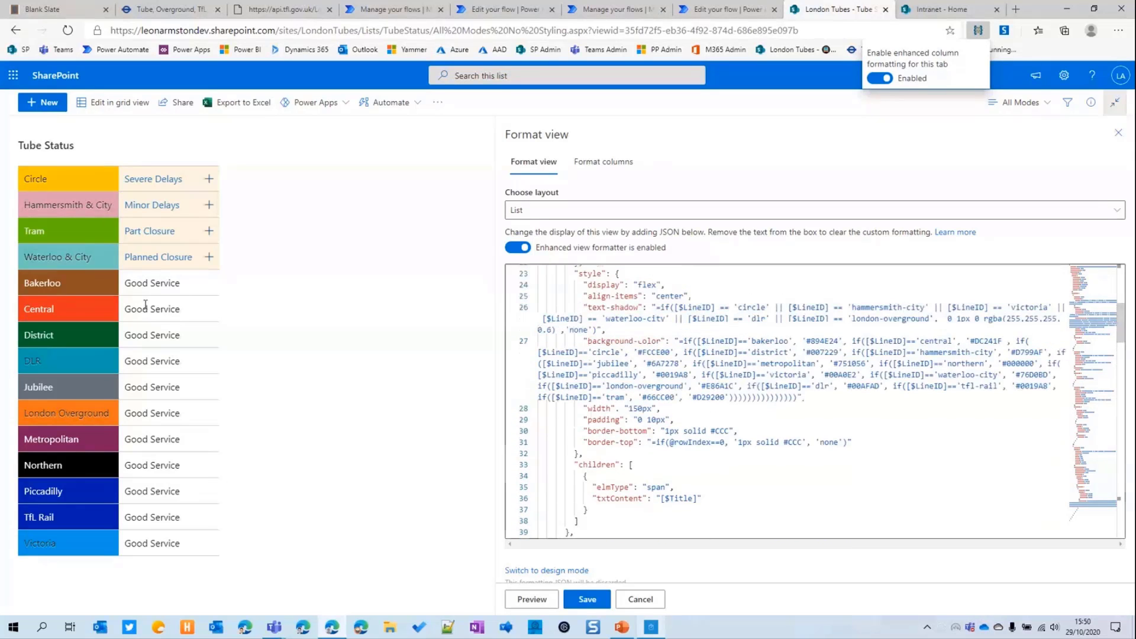
{"action": "scroll", "coordinate": [592, 342], "scroll_direction": "up", "scroll_amount": 4}
{"action": "scroll", "coordinate": [618, 346], "scroll_direction": "up", "scroll_amount": 4}
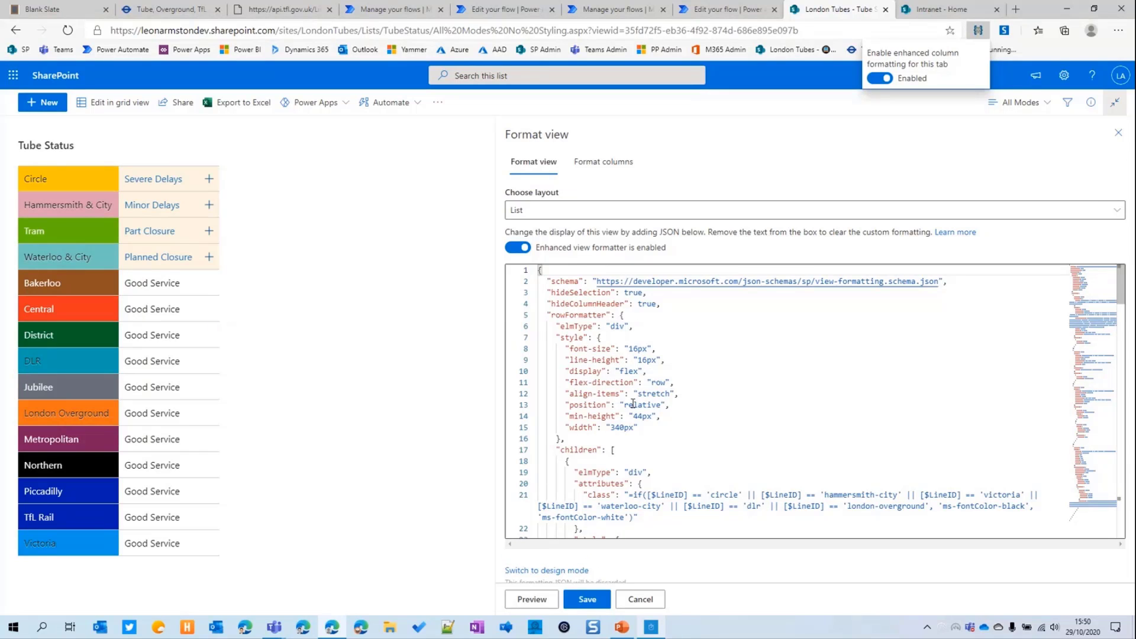
Highlight the rowFormatter's elmType line and its style block, and move on to the children array.
{"action": "left_click_drag", "start_coordinate": [633, 326], "coordinate": [561, 327]}
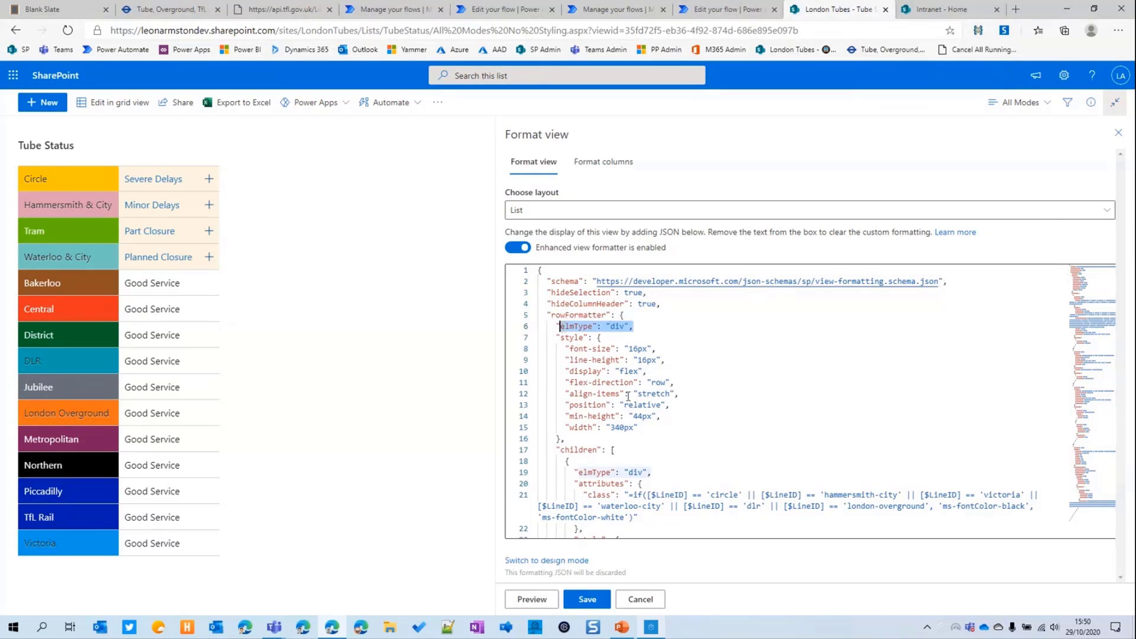
{"action": "left_click_drag", "start_coordinate": [588, 437], "coordinate": [551, 339]}
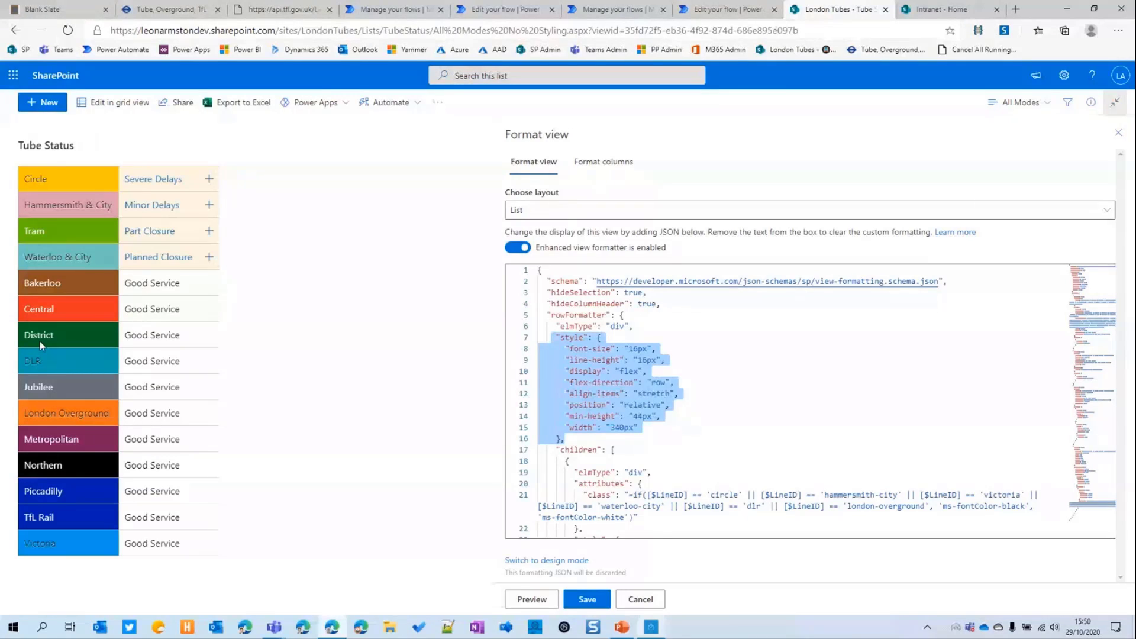
{"action": "left_click", "coordinate": [615, 450]}
{"action": "scroll", "coordinate": [611, 408], "scroll_direction": "down", "scroll_amount": 1}
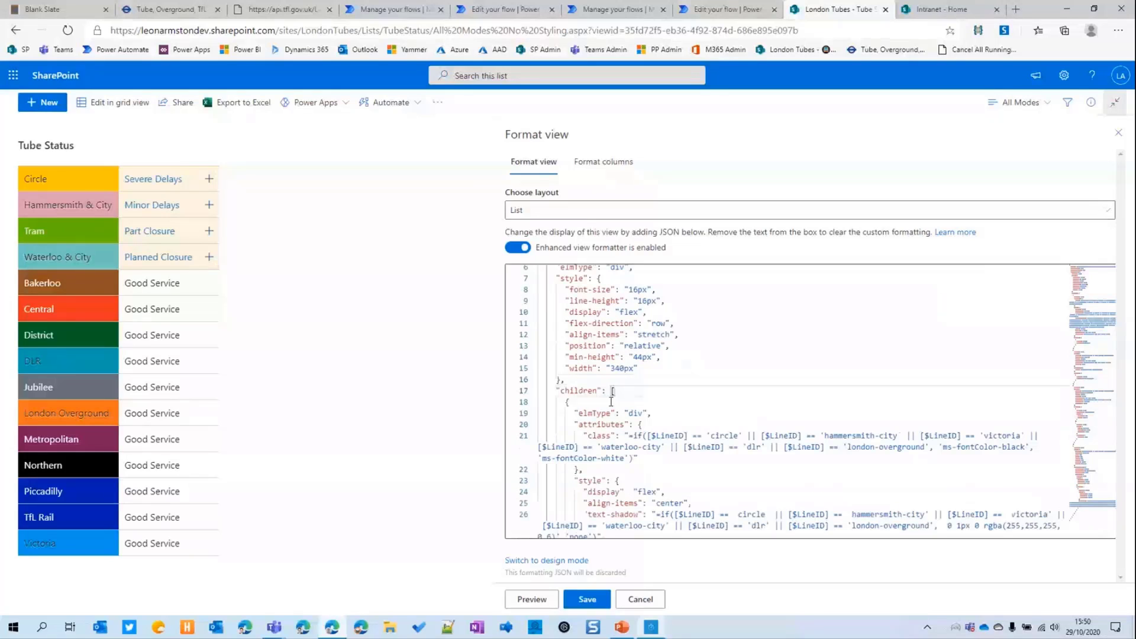
Collapse all four child blocks of the rowFormatter's children array.
{"action": "left_click", "coordinate": [534, 402]}
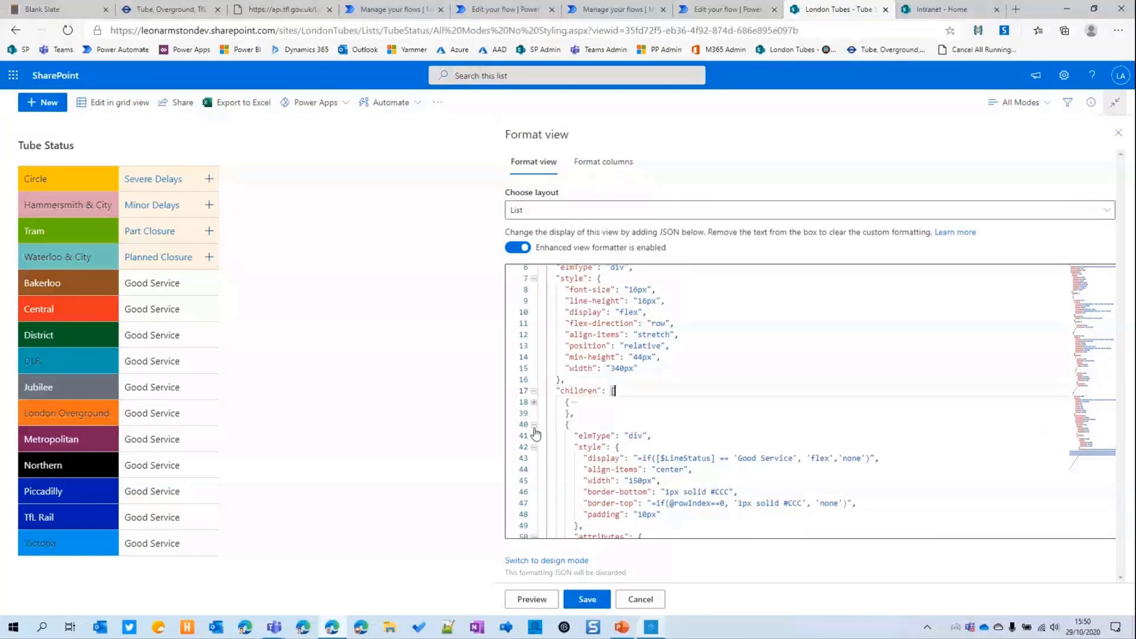
{"action": "left_click", "coordinate": [534, 424]}
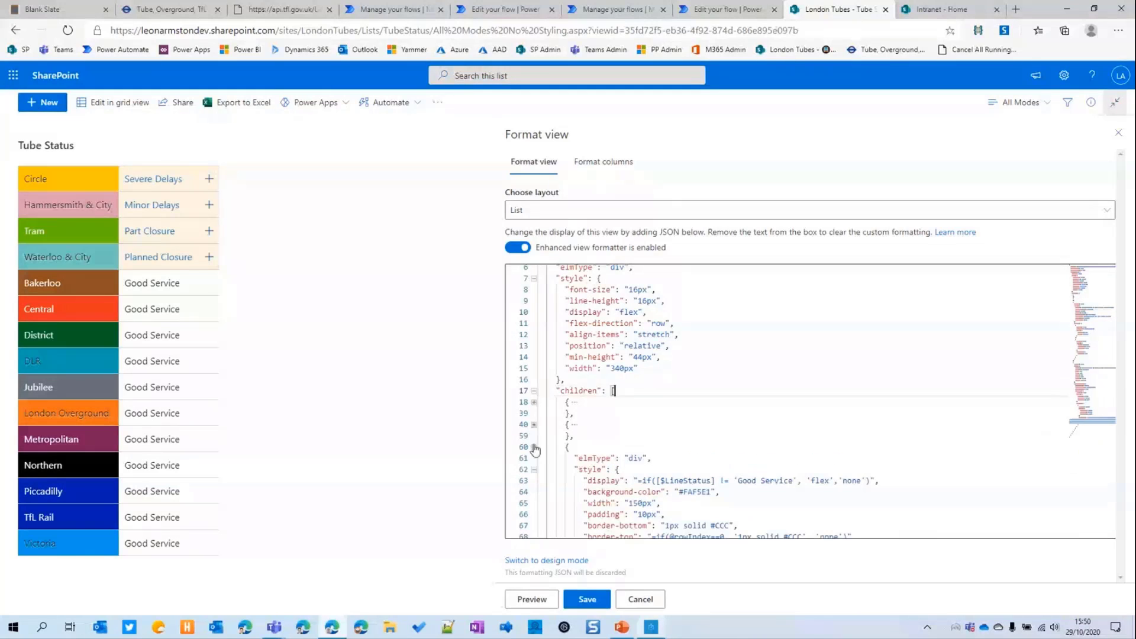
{"action": "left_click", "coordinate": [534, 448]}
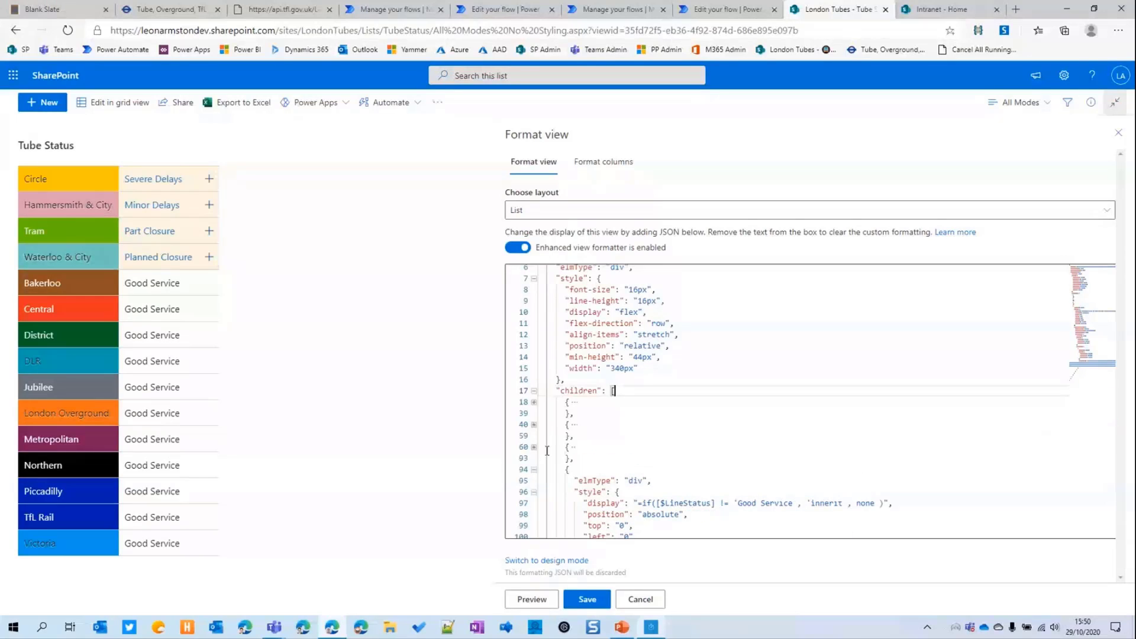
{"action": "left_click", "coordinate": [534, 469]}
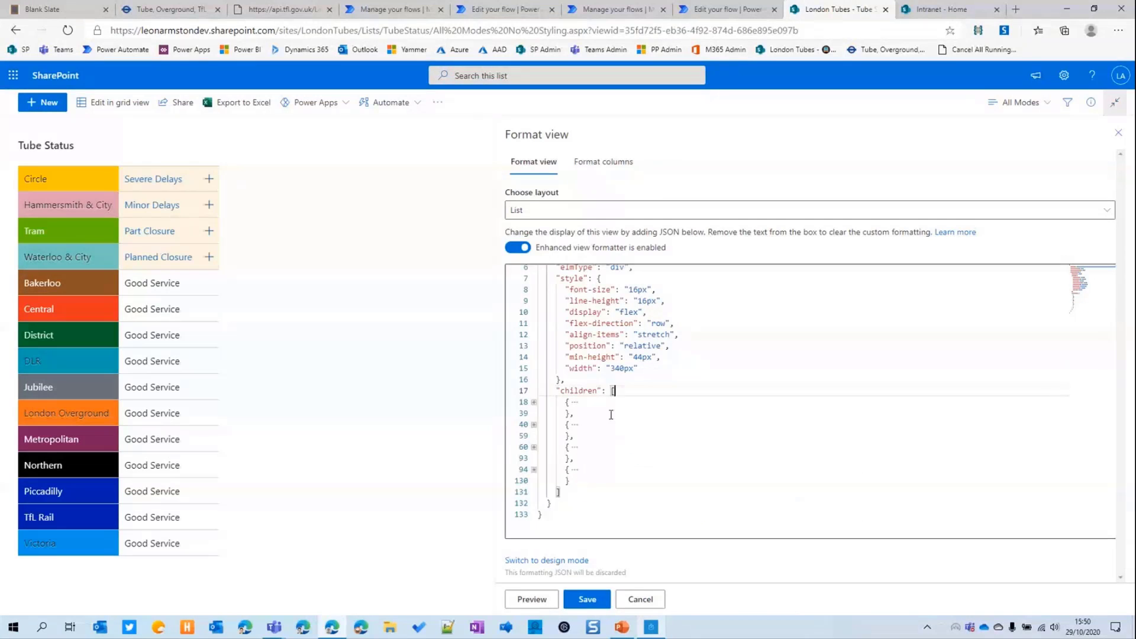
Expand the first child block and examine the class expression that picks ms-fontColor-black or ms-fontColor-white by LineID.
{"action": "left_click", "coordinate": [534, 402]}
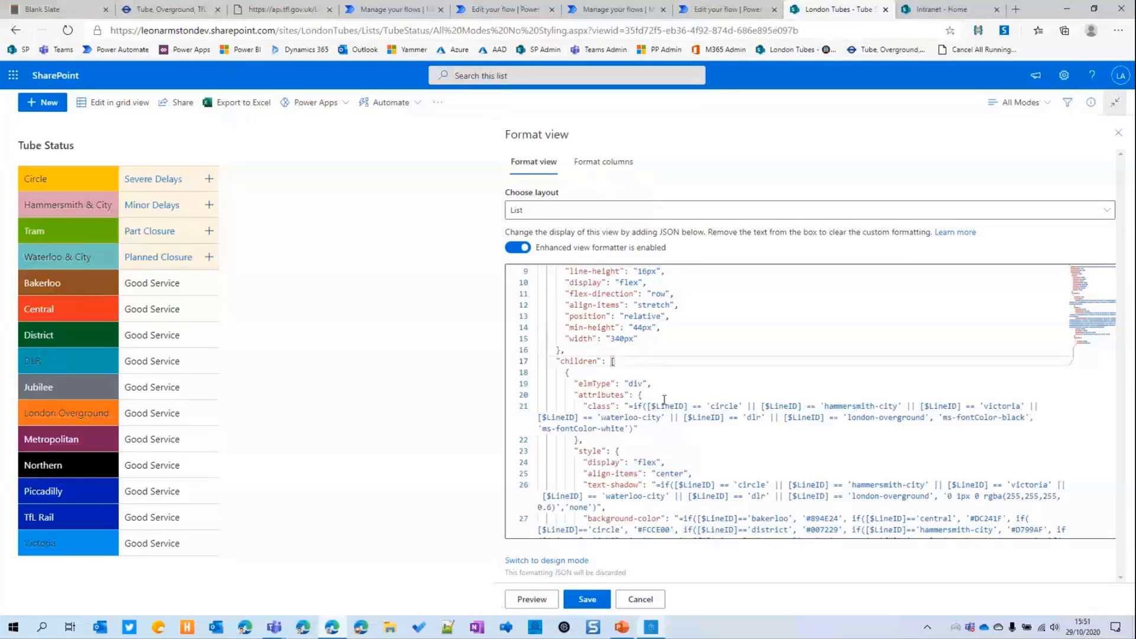
{"action": "scroll", "coordinate": [657, 378], "scroll_direction": "down", "scroll_amount": 1}
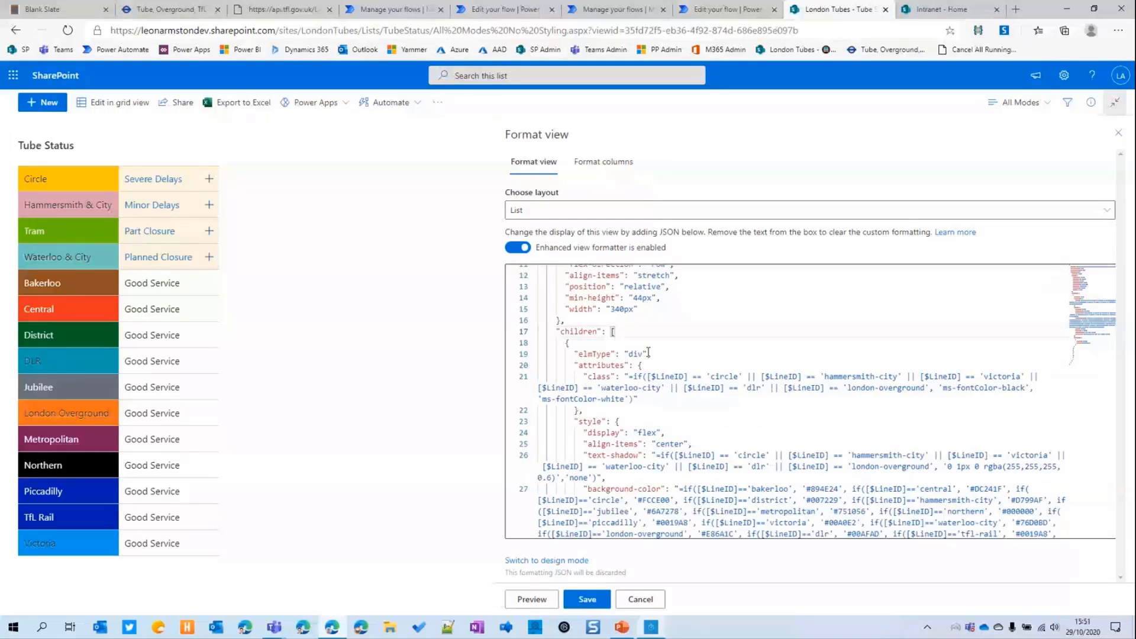
{"action": "scroll", "coordinate": [648, 352], "scroll_direction": "down", "scroll_amount": 2}
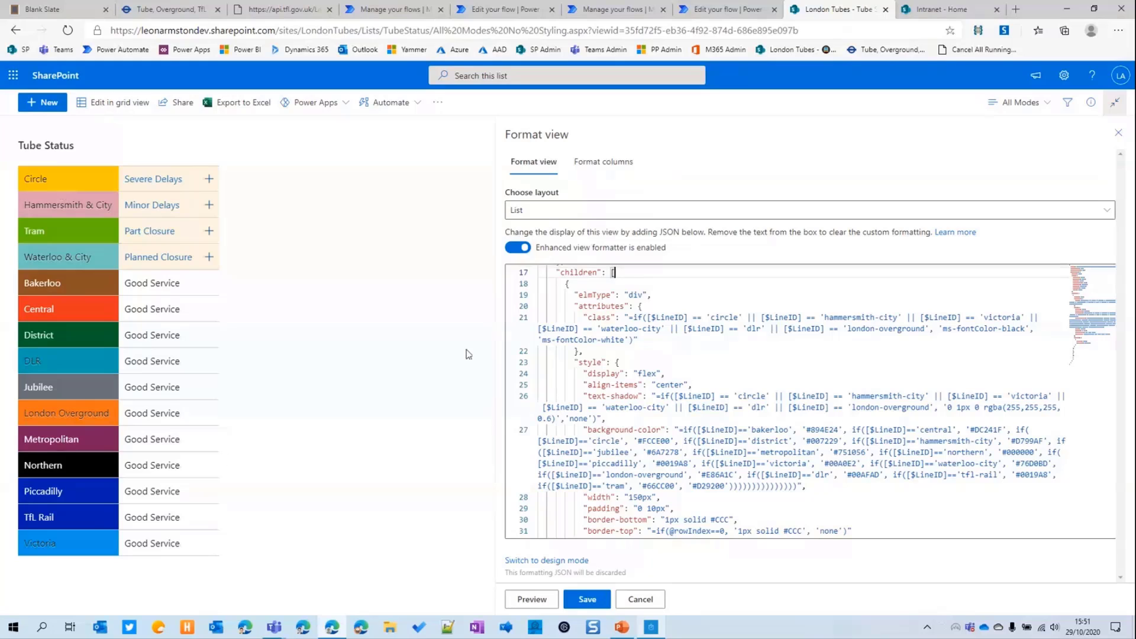
{"action": "left_click", "coordinate": [652, 340]}
{"action": "left_click_drag", "start_coordinate": [652, 340], "coordinate": [606, 318]}
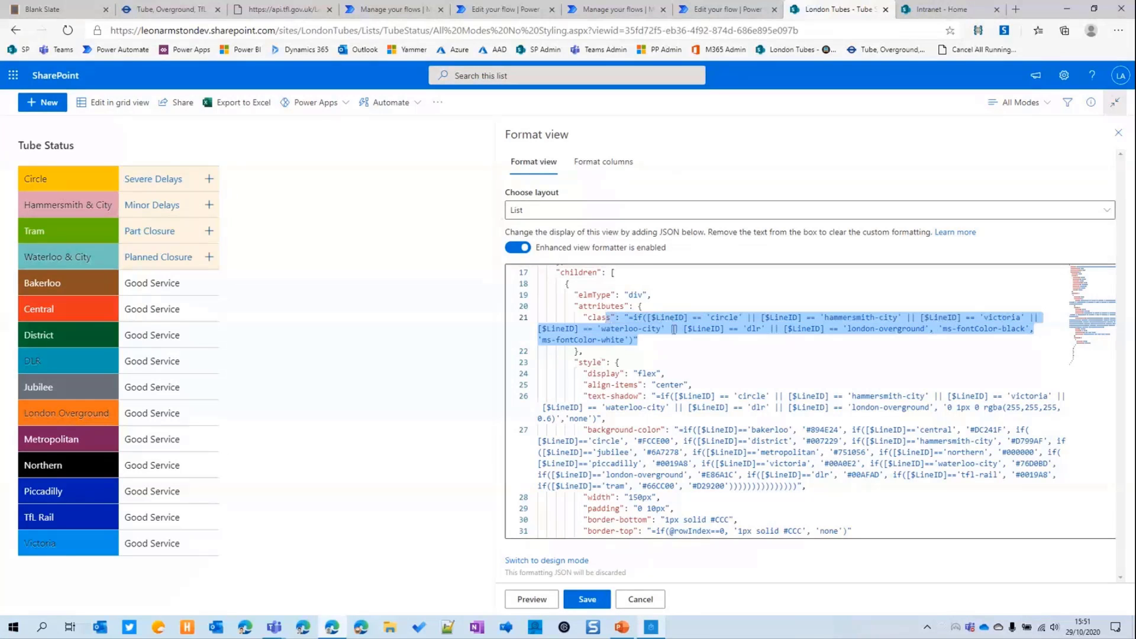
{"action": "left_click", "coordinate": [655, 341]}
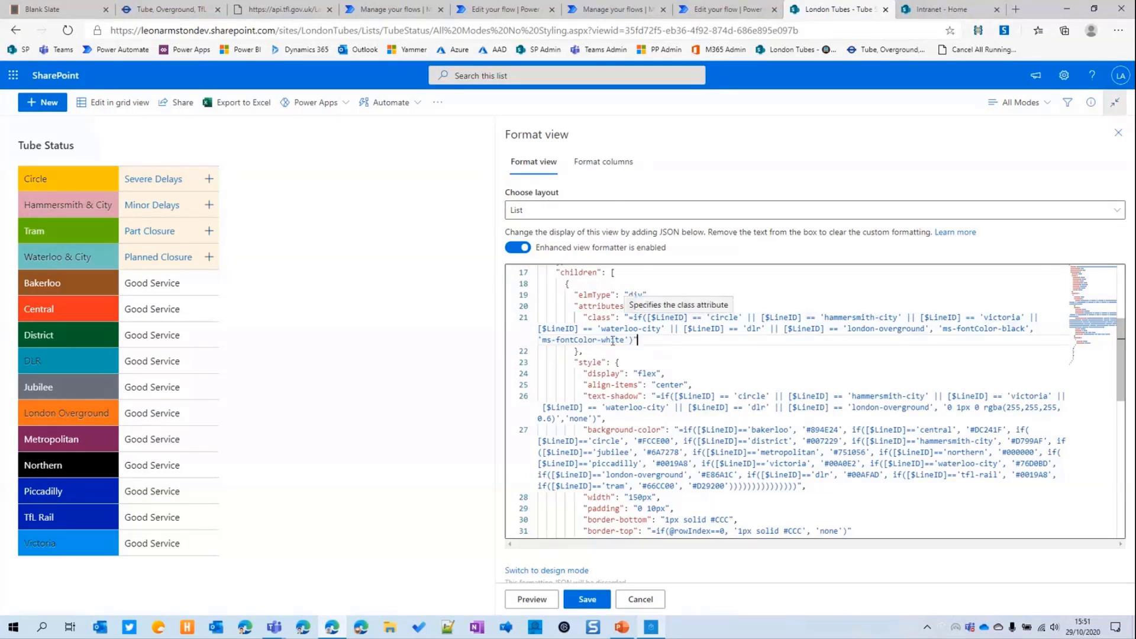
Examine the nested background-color expression by LineID, highlighting the colour code for the central line.
{"action": "scroll", "coordinate": [613, 340], "scroll_direction": "down", "scroll_amount": 3}
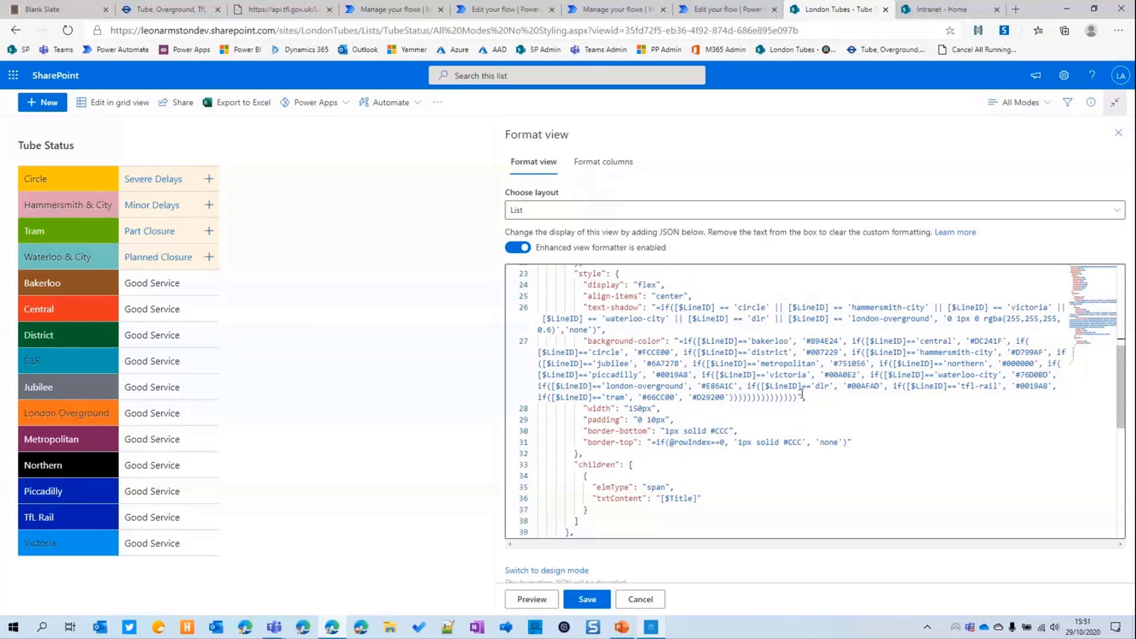
{"action": "left_click_drag", "start_coordinate": [806, 397], "coordinate": [596, 341]}
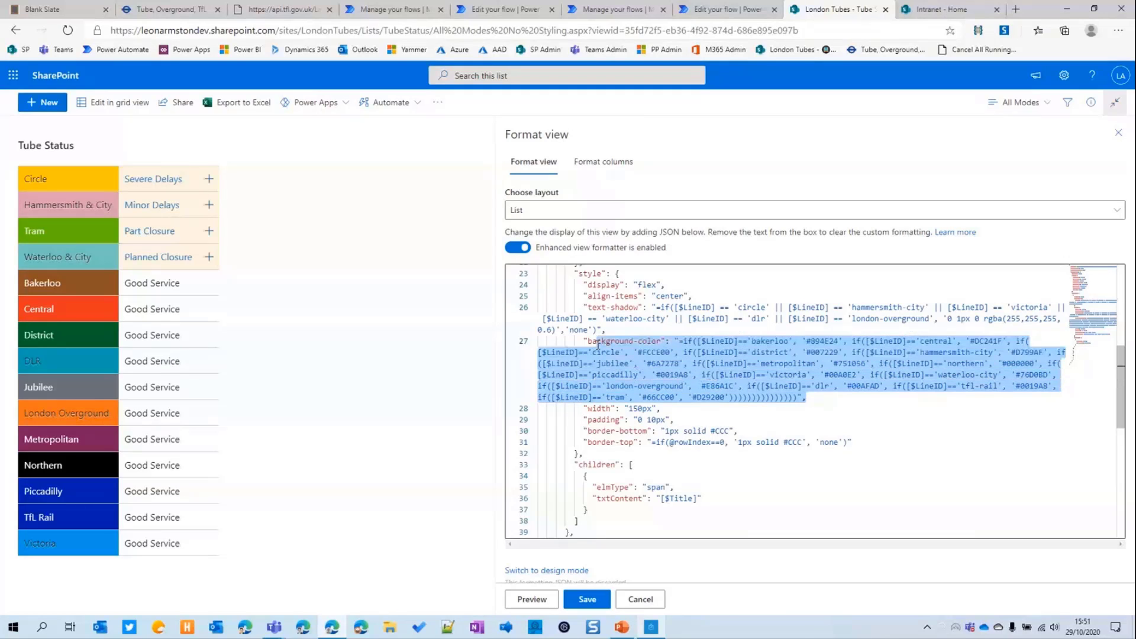
{"action": "left_click", "coordinate": [760, 352]}
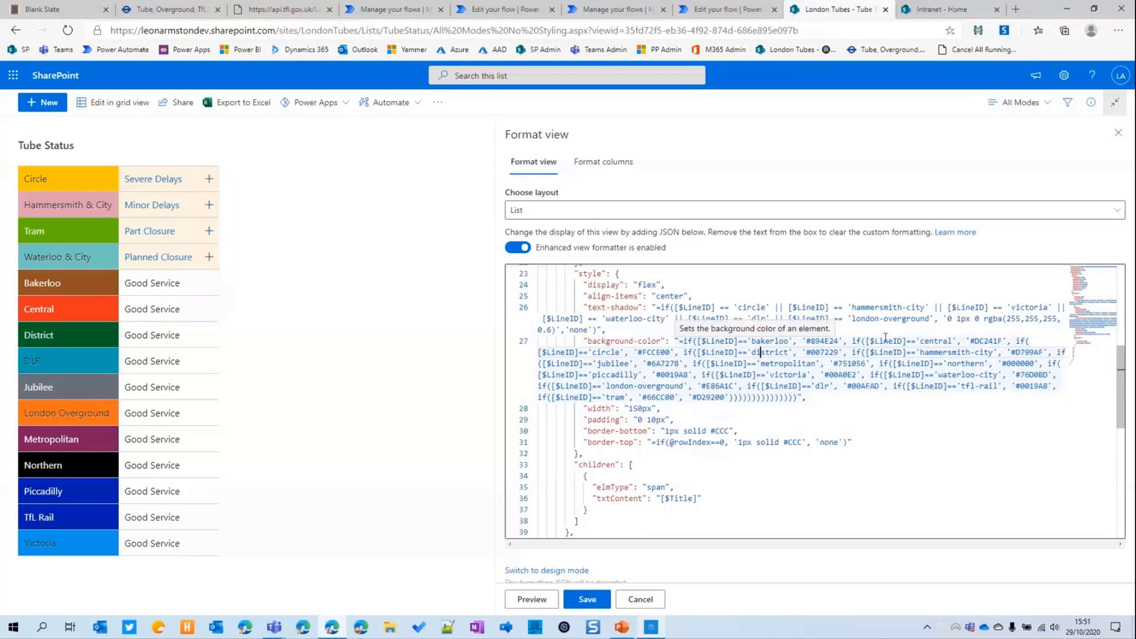
{"action": "left_click", "coordinate": [962, 340]}
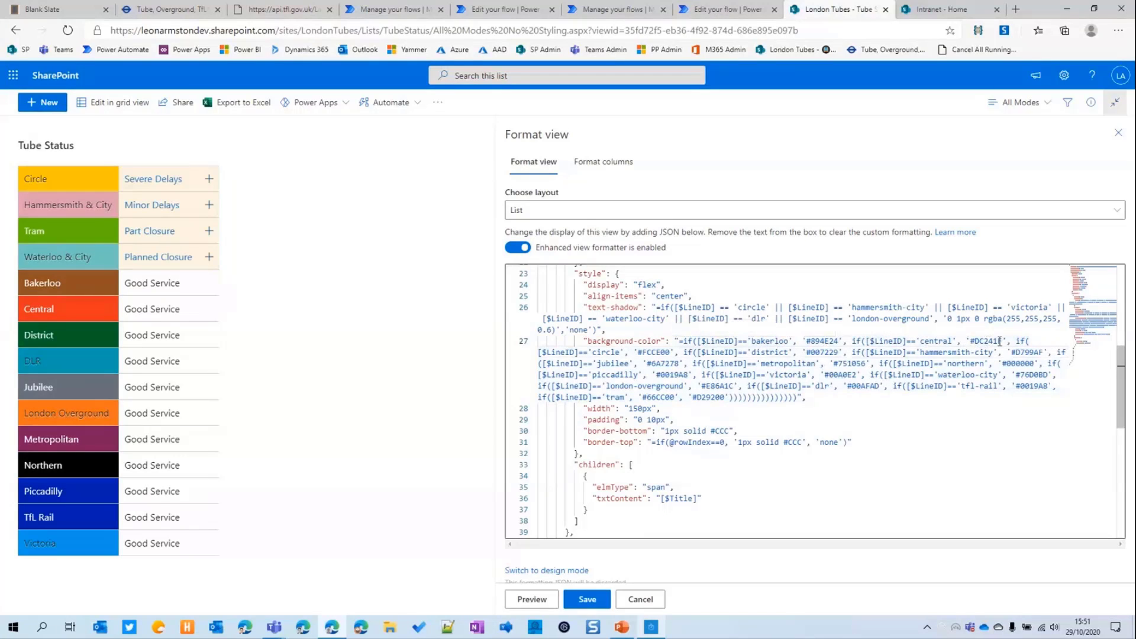
{"action": "left_click_drag", "start_coordinate": [999, 341], "coordinate": [947, 341]}
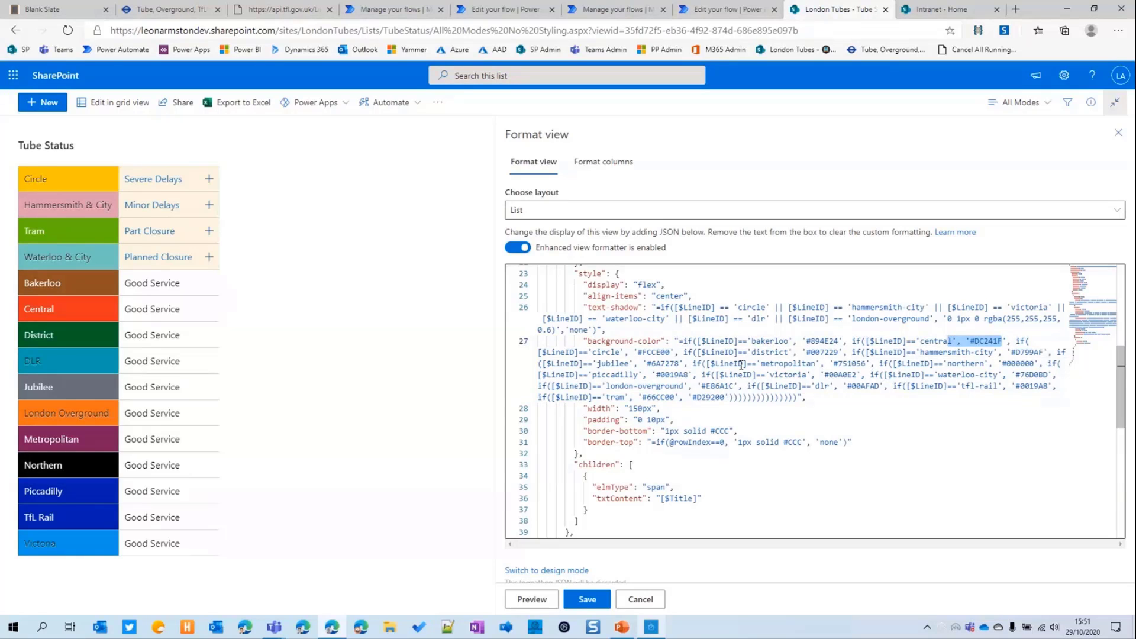
Highlight the txtContent [$Title] line of the first child block, and collapse that block.
{"action": "scroll", "coordinate": [741, 365], "scroll_direction": "down", "scroll_amount": 1}
{"action": "left_click_drag", "start_coordinate": [704, 439], "coordinate": [596, 441]}
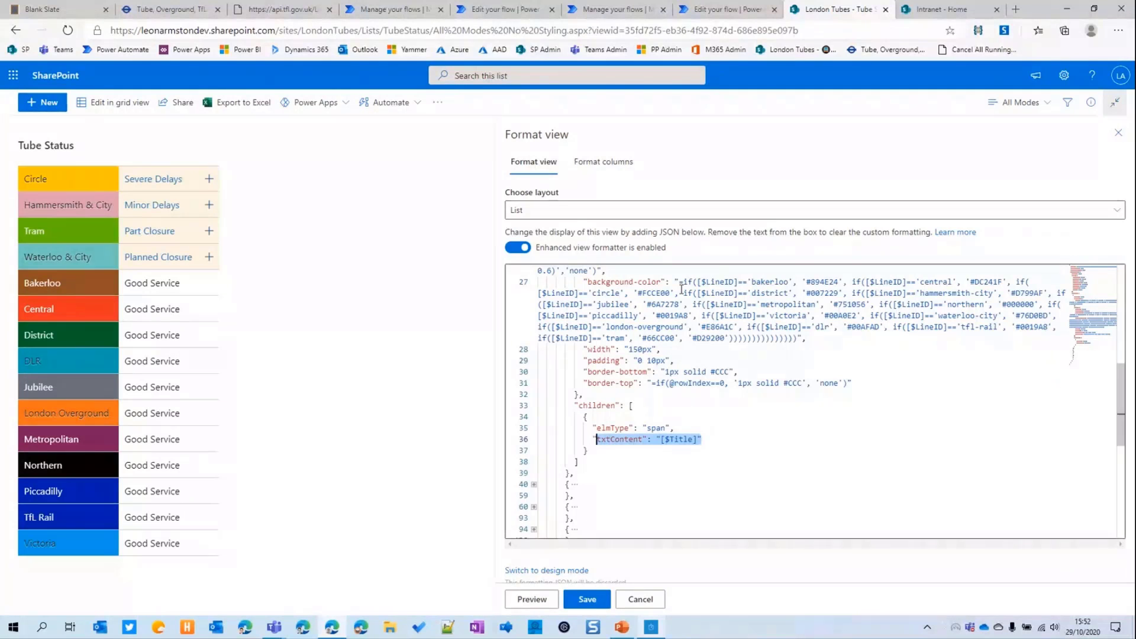
{"action": "scroll", "coordinate": [681, 288], "scroll_direction": "up", "scroll_amount": 4}
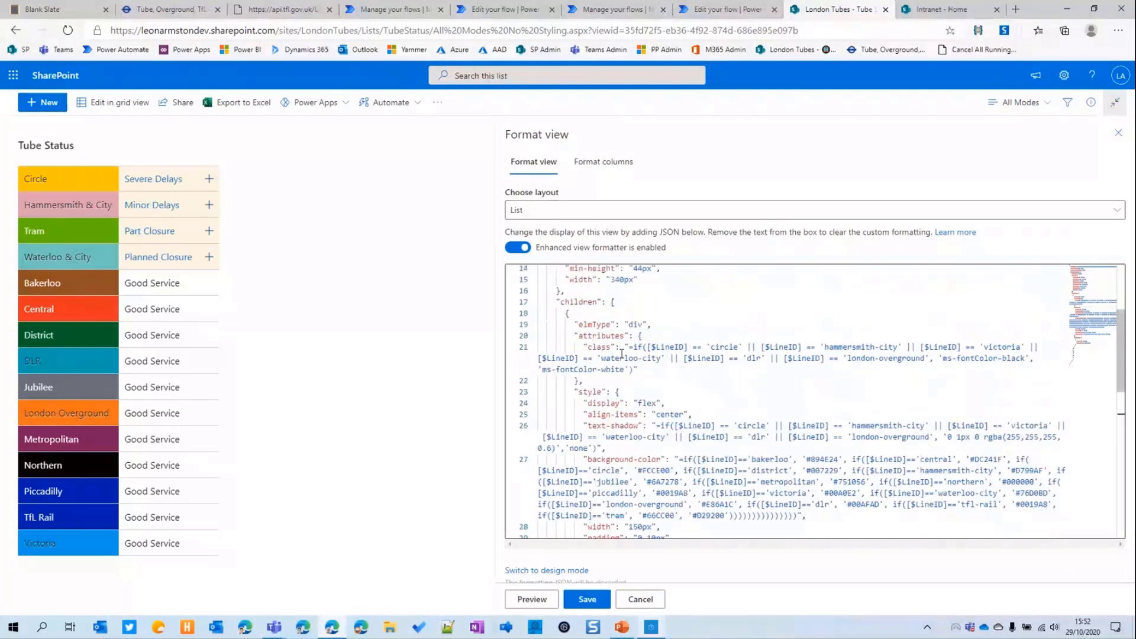
{"action": "left_click", "coordinate": [534, 314]}
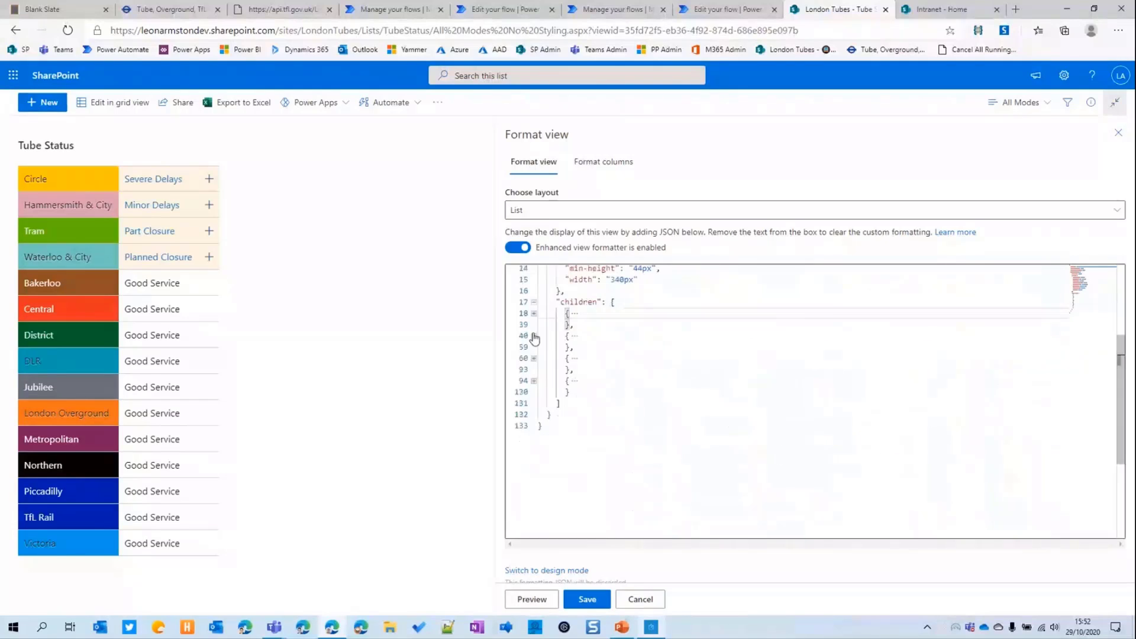
Expand the second child block and highlight its display expression for 'Good Service', comparing it with the Good Service rows in the list.
{"action": "left_click", "coordinate": [533, 337]}
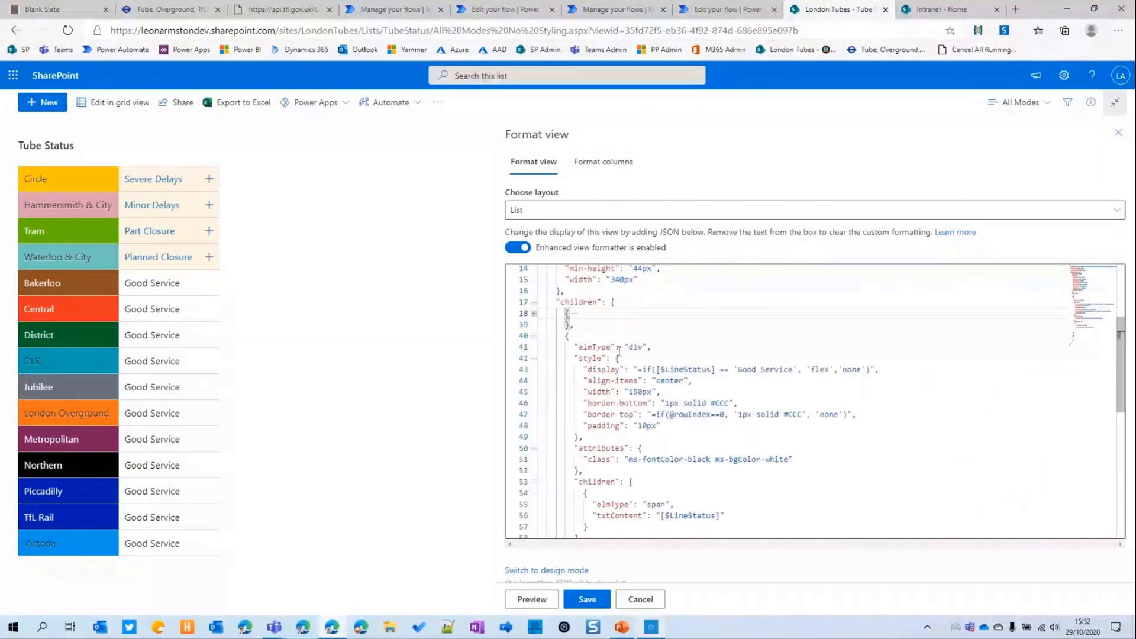
{"action": "scroll", "coordinate": [662, 349], "scroll_direction": "down", "scroll_amount": 1}
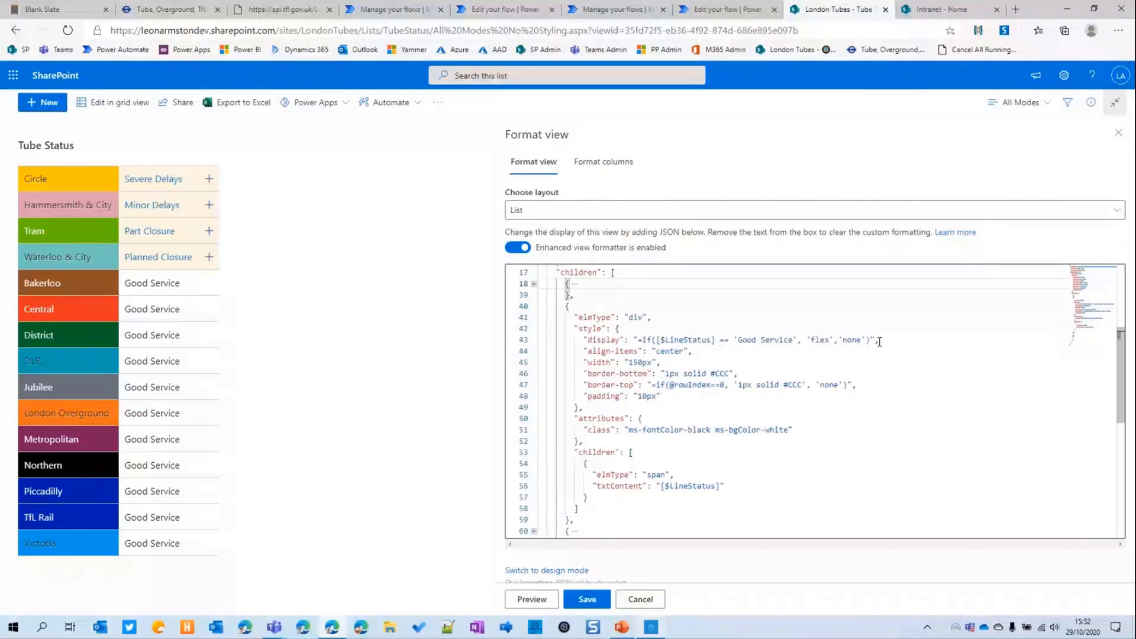
{"action": "left_click_drag", "start_coordinate": [879, 339], "coordinate": [588, 341]}
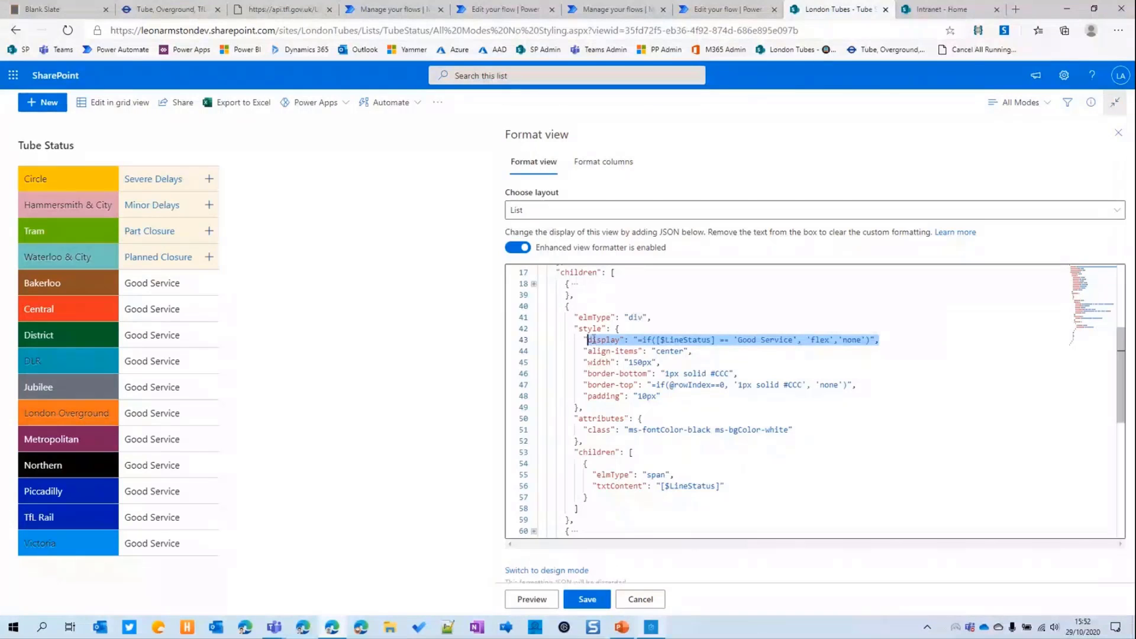
{"action": "left_click", "coordinate": [712, 340]}
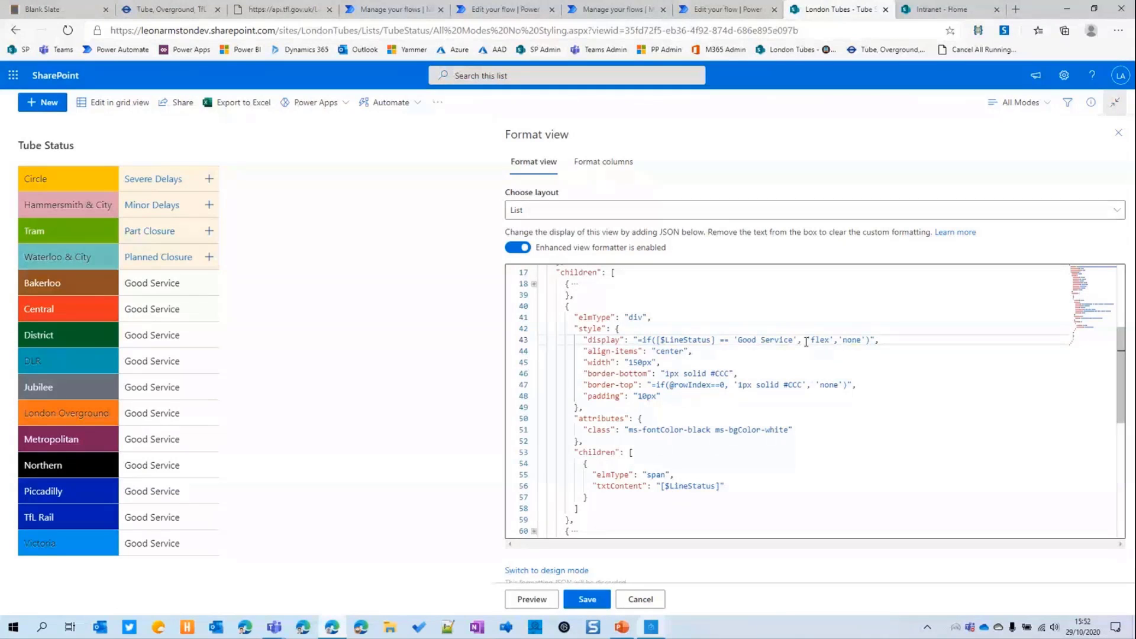
{"action": "left_click_drag", "start_coordinate": [186, 289], "coordinate": [126, 288]}
{"action": "left_click_drag", "start_coordinate": [210, 324], "coordinate": [161, 322]}
{"action": "left_click_drag", "start_coordinate": [190, 363], "coordinate": [172, 361]}
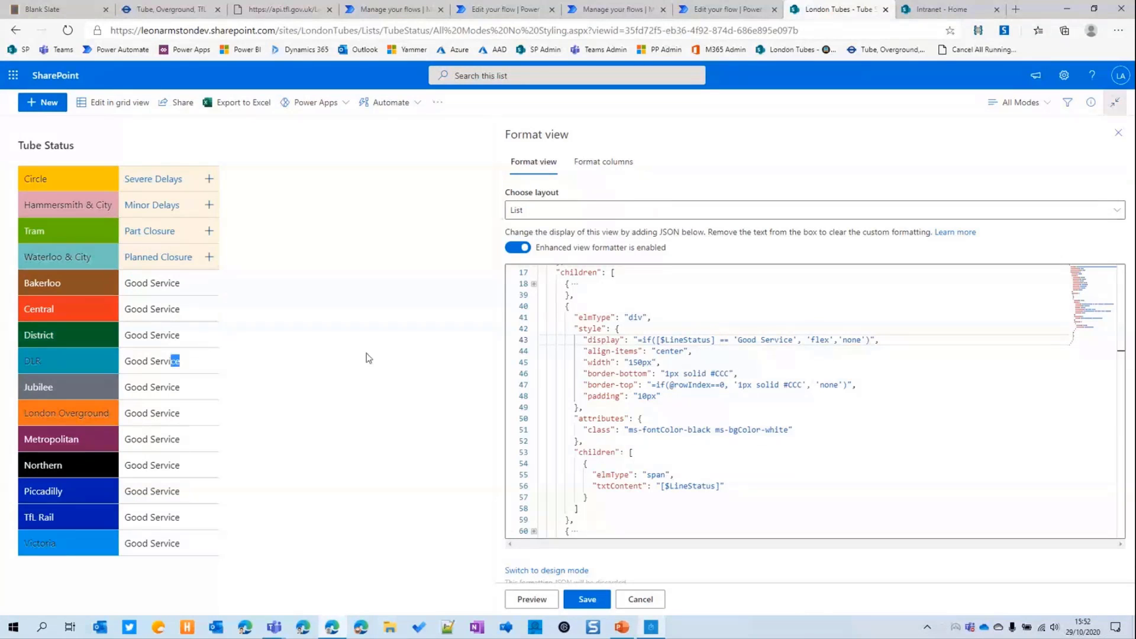
Highlight the txtContent [$LineStatus] line of the second child block, and collapse that block.
{"action": "scroll", "coordinate": [683, 365], "scroll_direction": "down", "scroll_amount": 2}
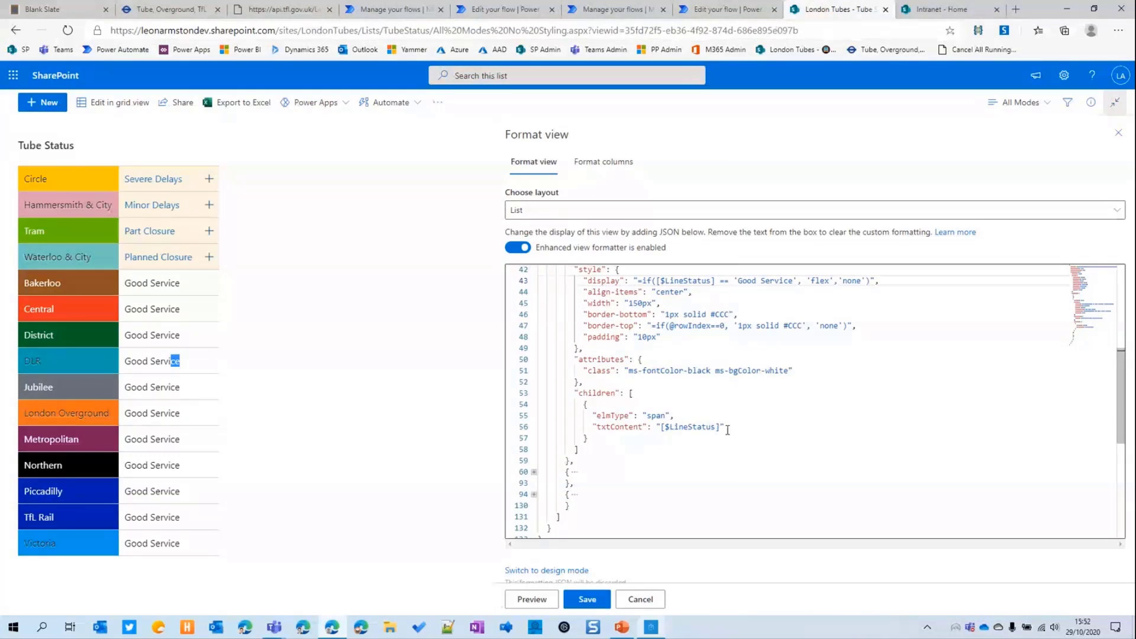
{"action": "left_click_drag", "start_coordinate": [723, 426], "coordinate": [597, 426]}
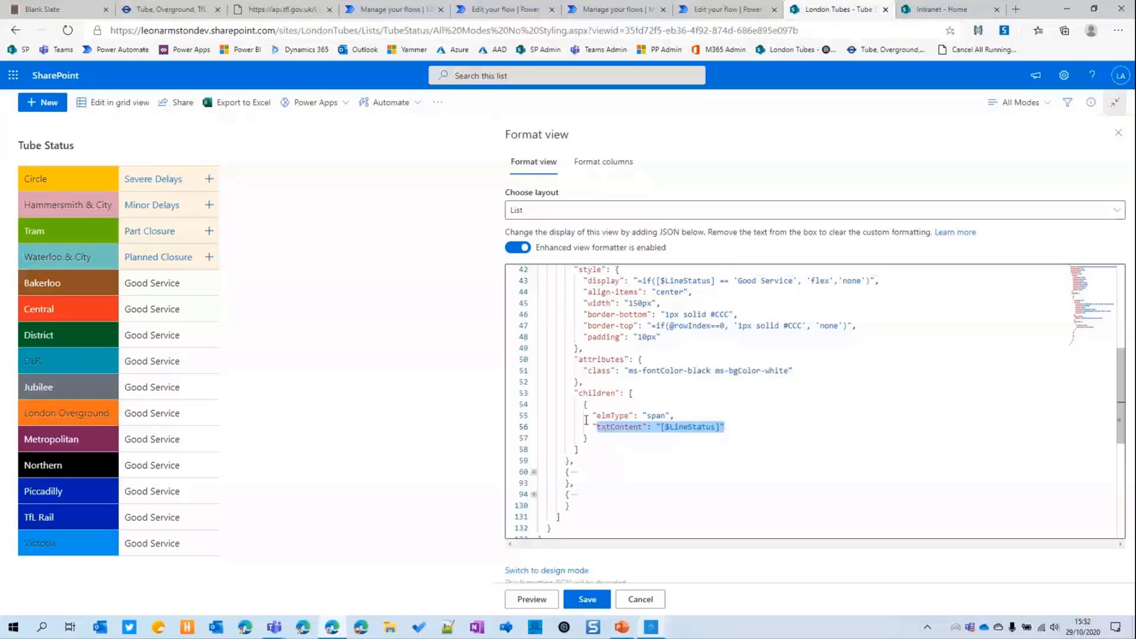
{"action": "left_click", "coordinate": [253, 400]}
{"action": "scroll", "coordinate": [619, 392], "scroll_direction": "up", "scroll_amount": 2}
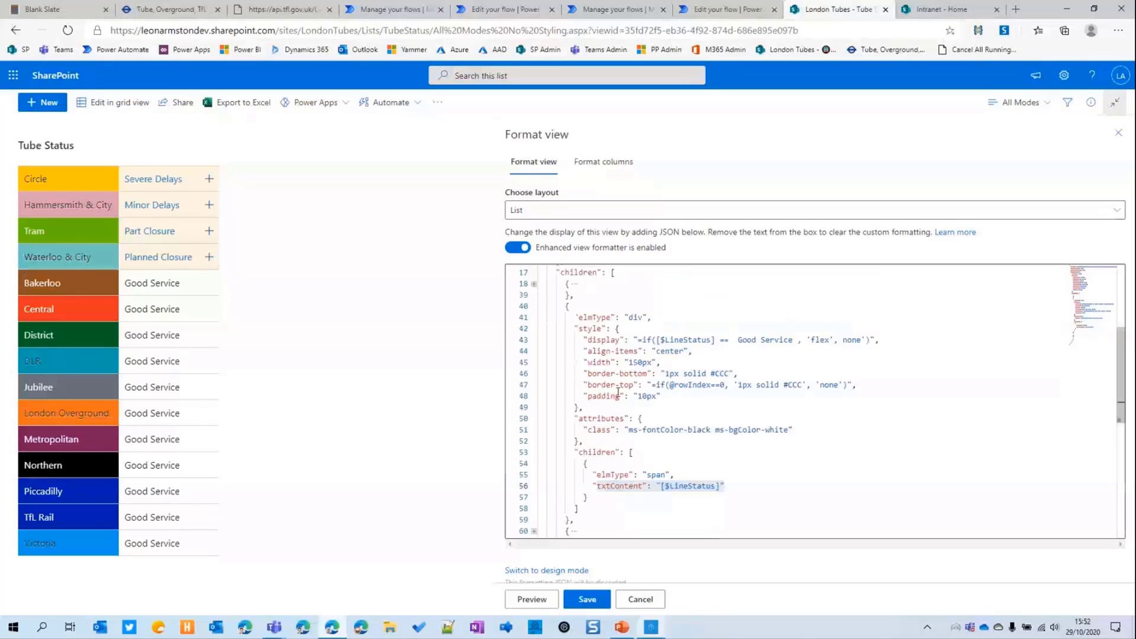
{"action": "scroll", "coordinate": [619, 391], "scroll_direction": "up", "scroll_amount": 1}
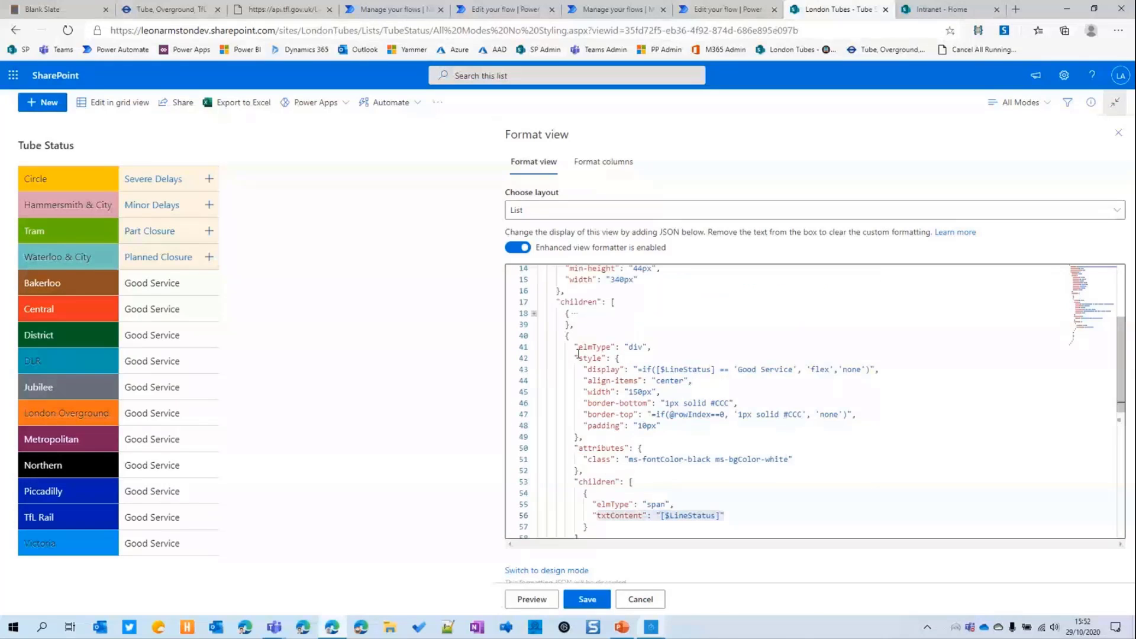
{"action": "left_click", "coordinate": [535, 337]}
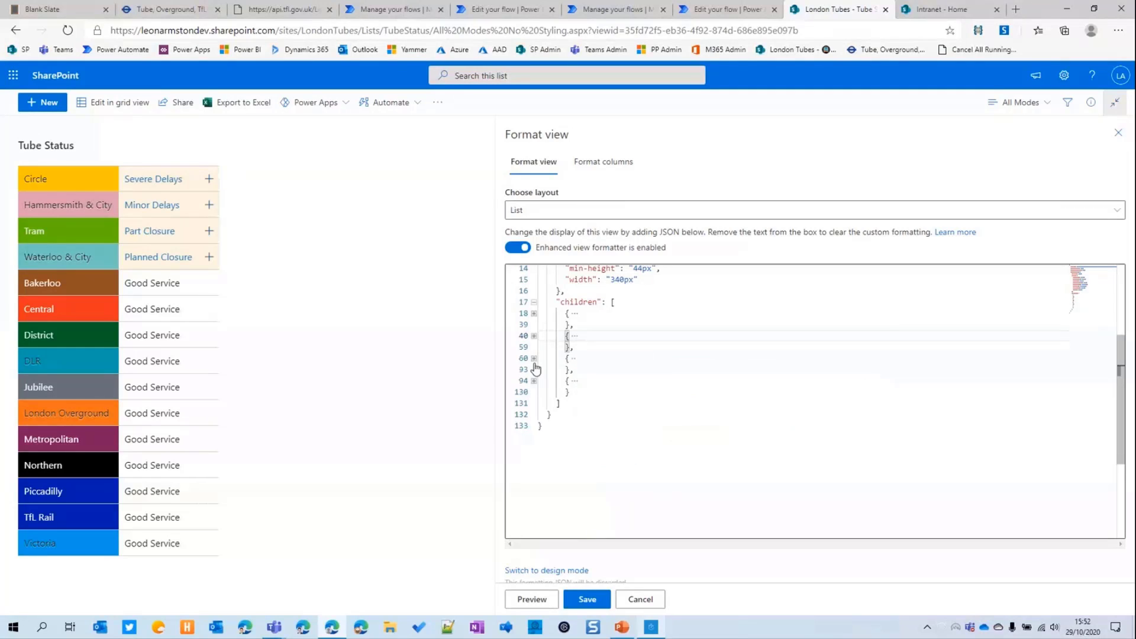
Expand the third child block, examine its display condition for LineStatus, and highlight the background-color #FAF5E1 line.
{"action": "left_click", "coordinate": [533, 358]}
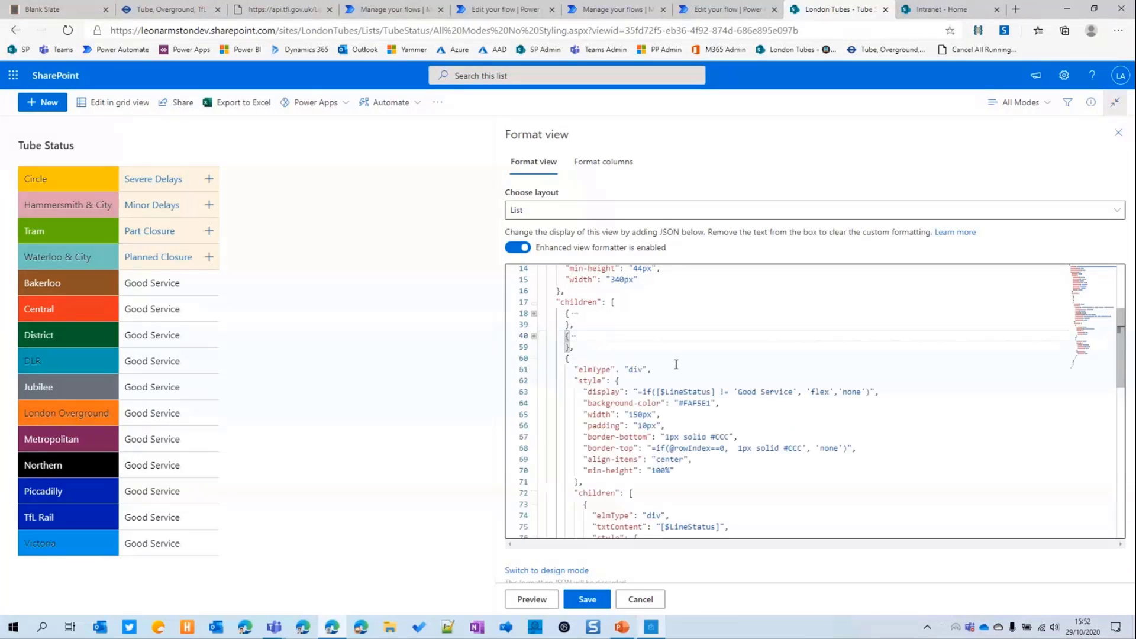
{"action": "scroll", "coordinate": [676, 365], "scroll_direction": "down", "scroll_amount": 2}
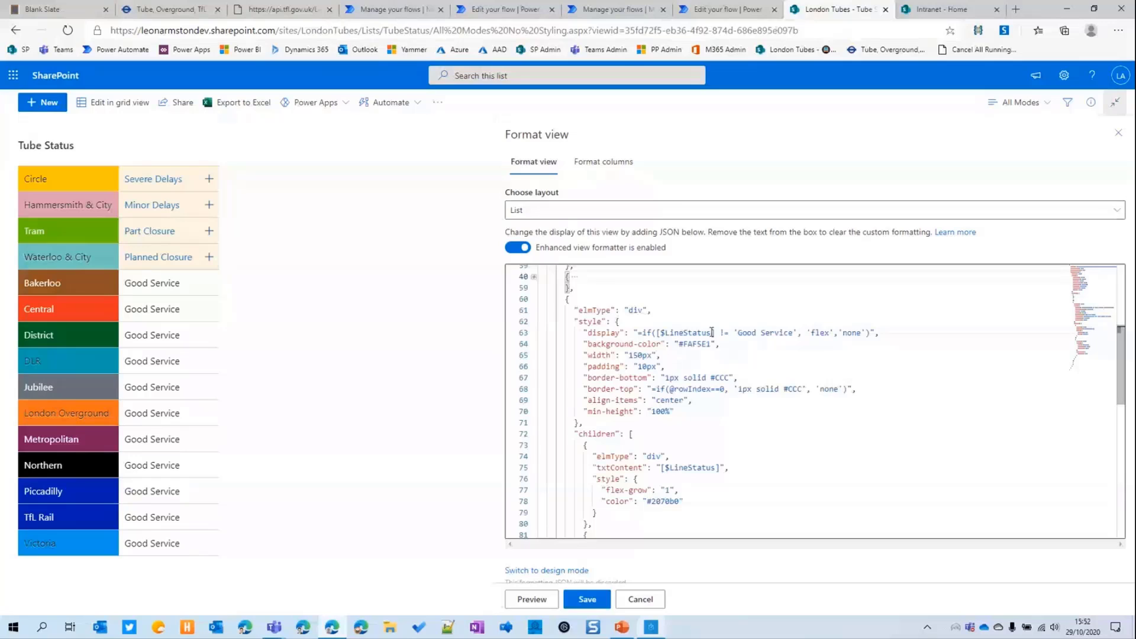
{"action": "mouse_move", "coordinate": [609, 333]}
{"action": "left_click_drag", "start_coordinate": [731, 343], "coordinate": [587, 345]}
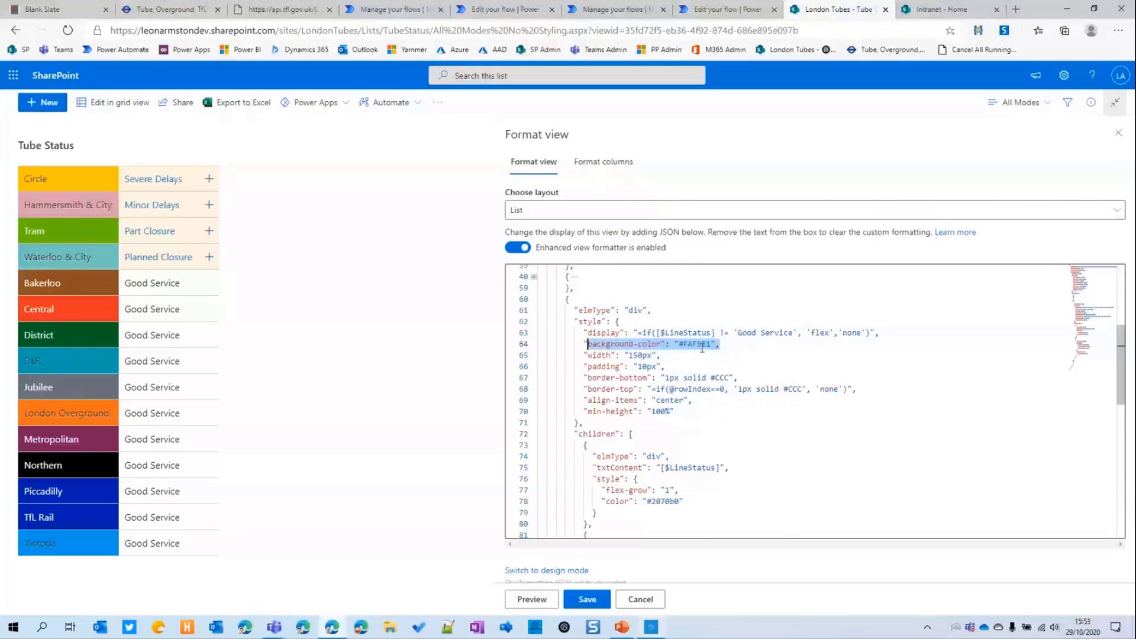
Highlight the iconName attribute and its value "add" in the third child block, and collapse that block.
{"action": "scroll", "coordinate": [650, 379], "scroll_direction": "down", "scroll_amount": 4}
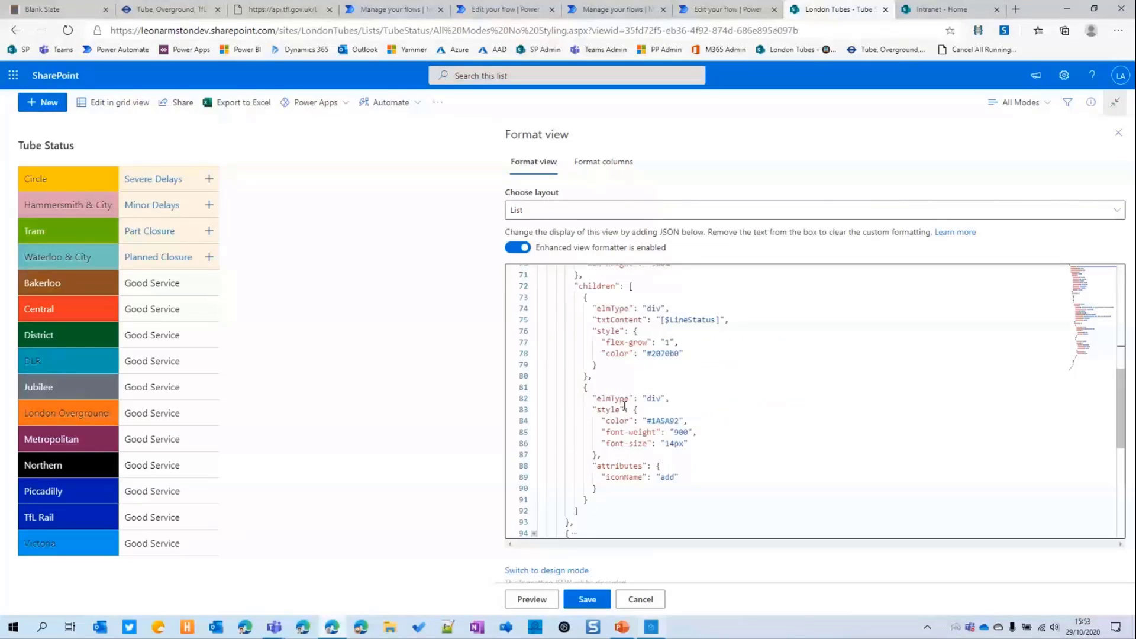
{"action": "scroll", "coordinate": [624, 405], "scroll_direction": "down", "scroll_amount": 2}
{"action": "left_click_drag", "start_coordinate": [679, 418], "coordinate": [637, 417]}
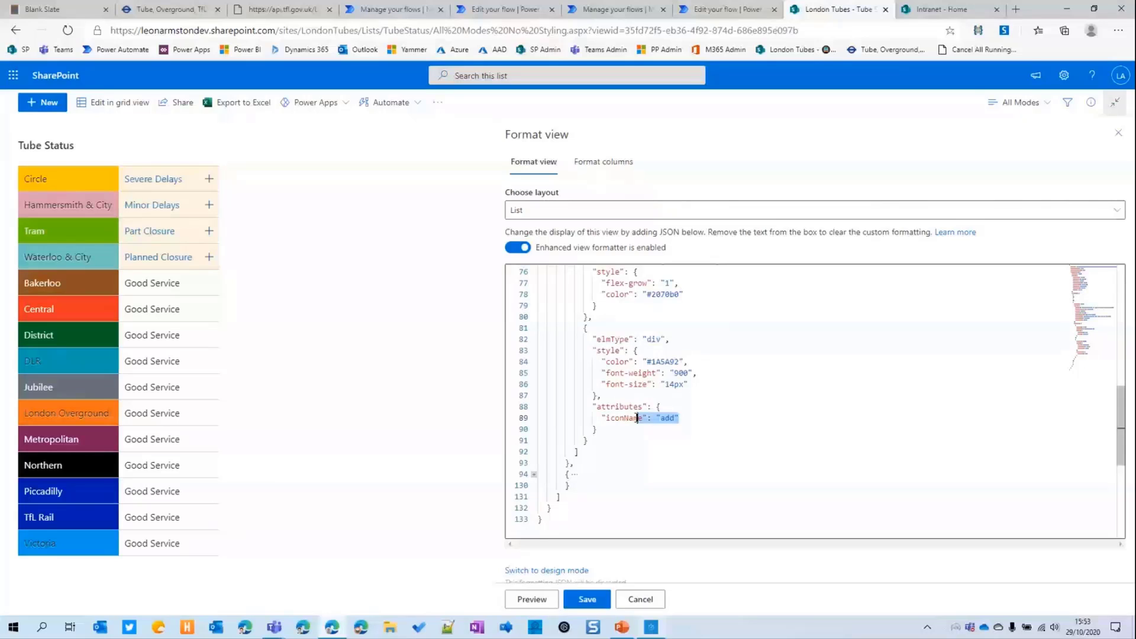
{"action": "left_click_drag", "start_coordinate": [637, 417], "coordinate": [640, 418]}
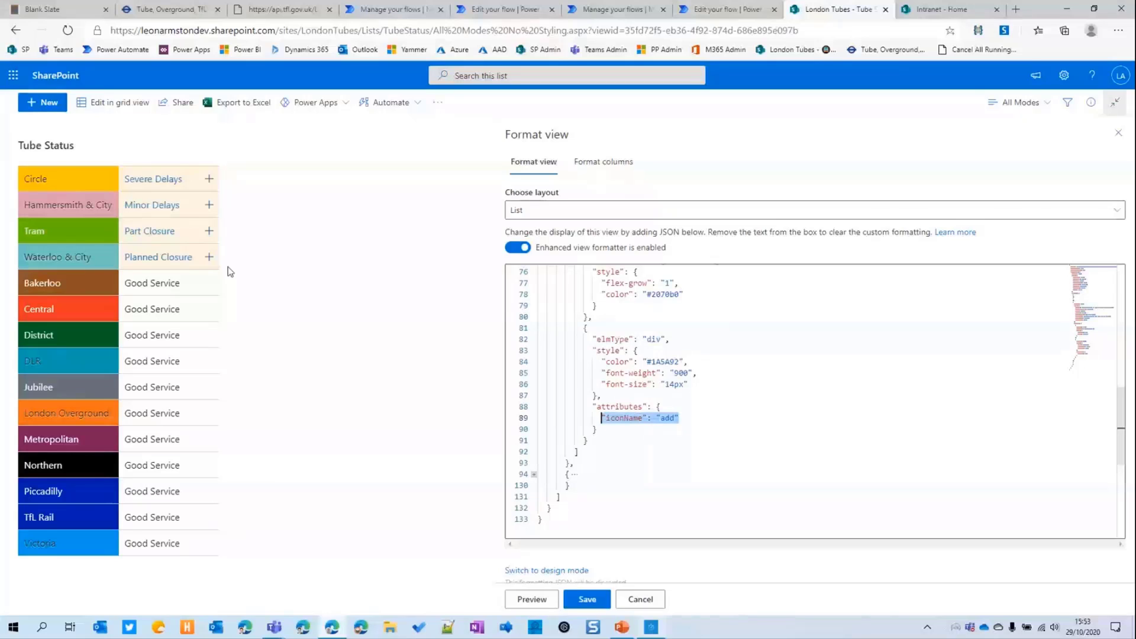
{"action": "left_click", "coordinate": [665, 416]}
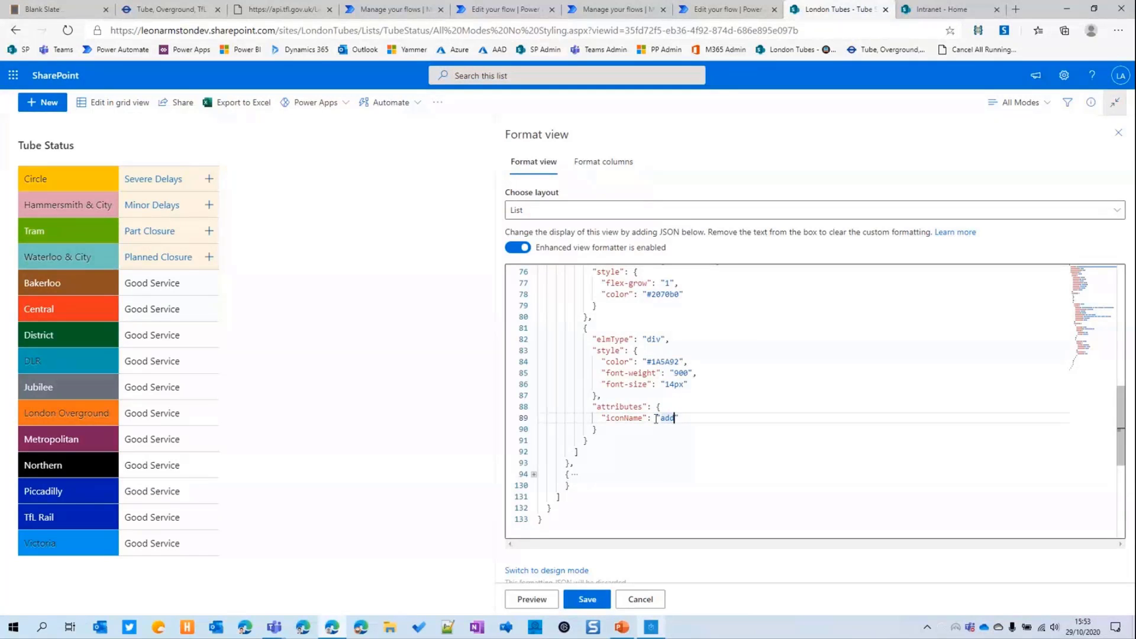
{"action": "double_click", "coordinate": [666, 417]}
{"action": "left_click_drag", "start_coordinate": [665, 418], "coordinate": [675, 417]}
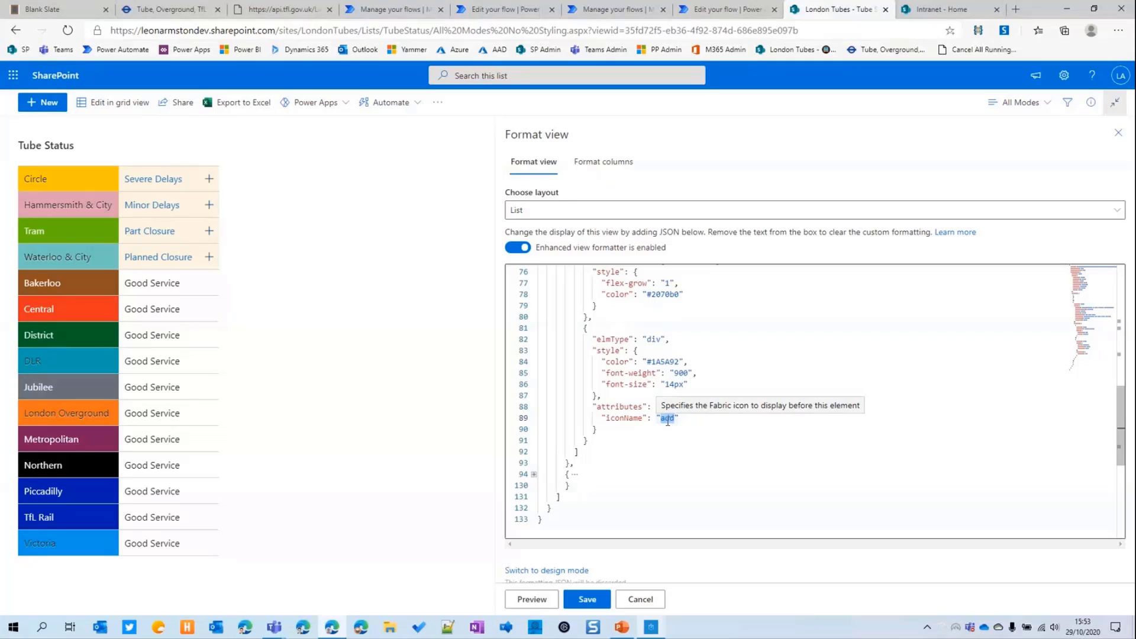
{"action": "scroll", "coordinate": [649, 414], "scroll_direction": "up", "scroll_amount": 5}
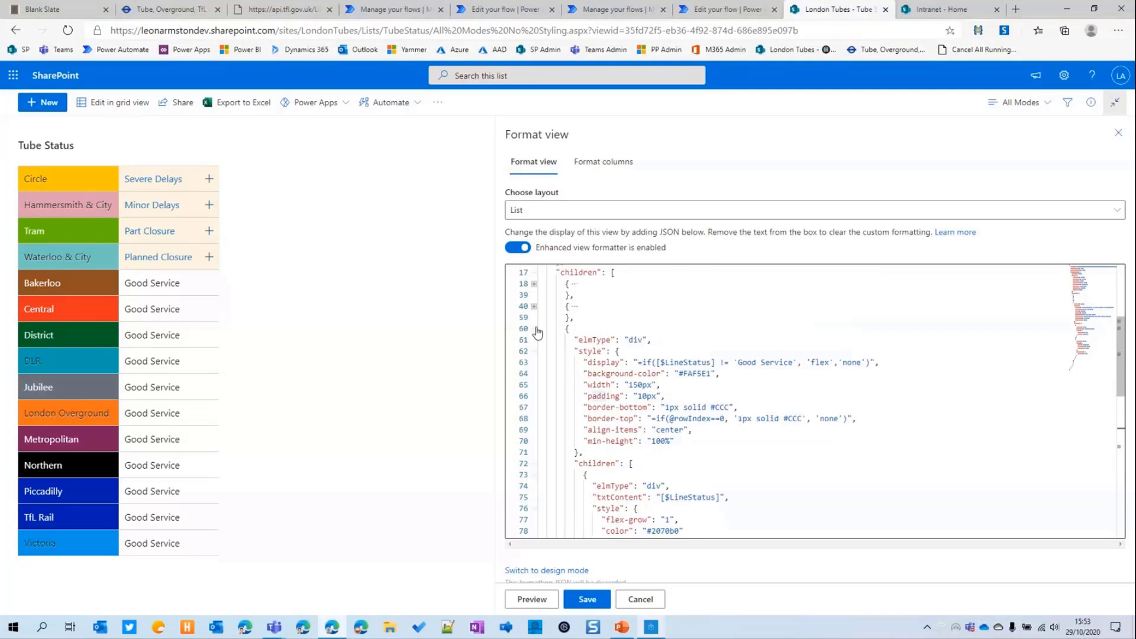
{"action": "left_click", "coordinate": [533, 330]}
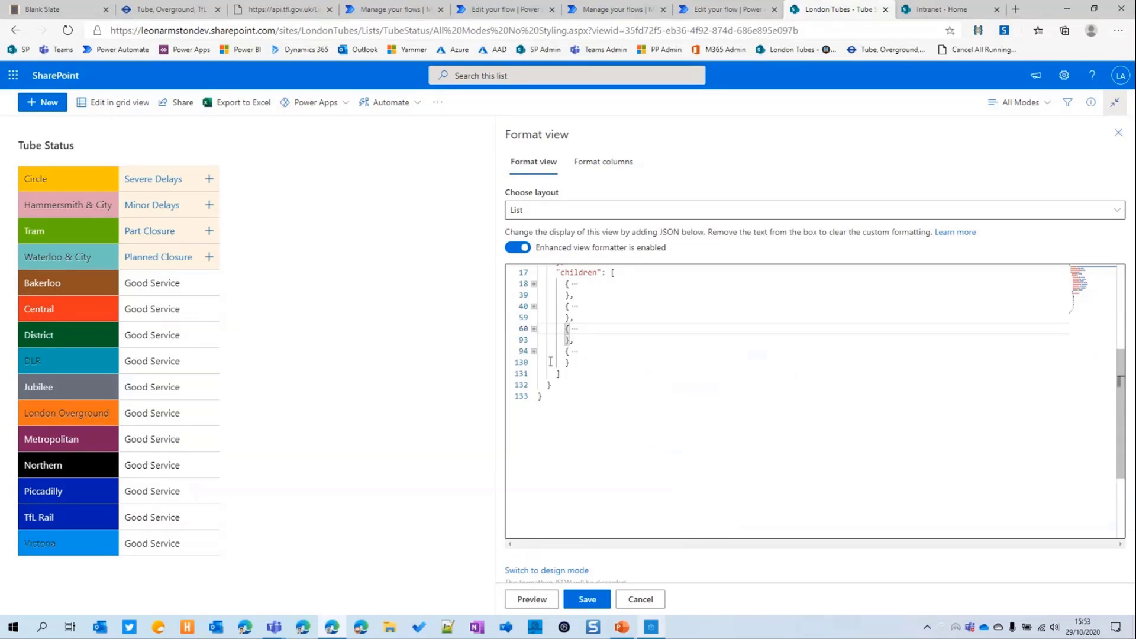
Expand the fourth child block and highlight its display expression that switches between 'inherit' and 'none' by LineStatus.
{"action": "left_click", "coordinate": [533, 352]}
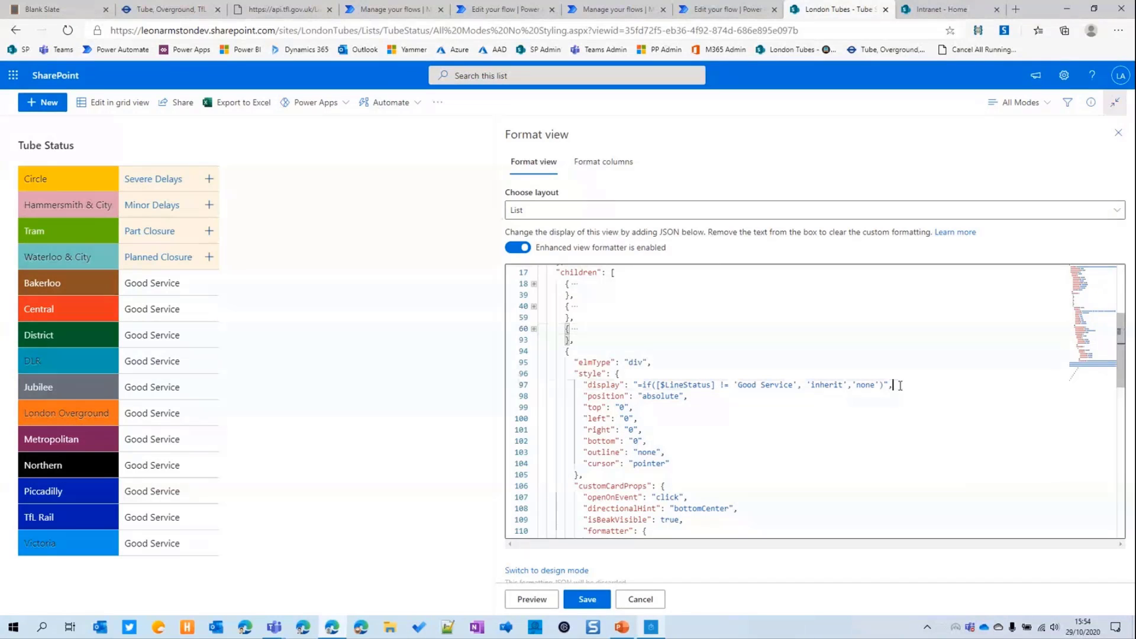
{"action": "left_click_drag", "start_coordinate": [894, 385], "coordinate": [687, 385]}
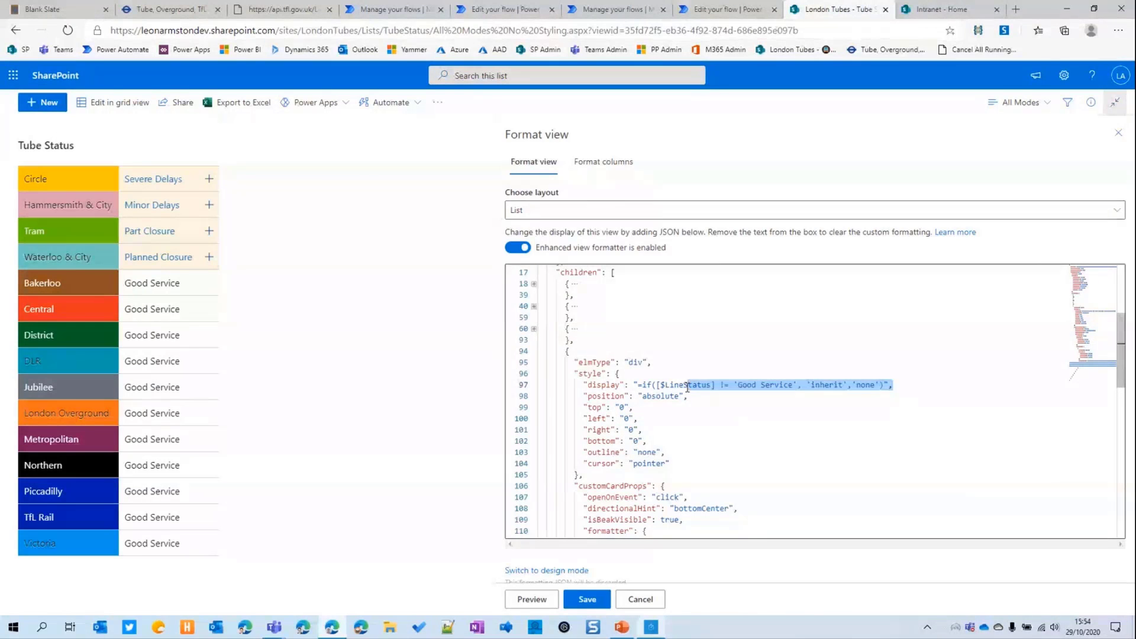
{"action": "left_click", "coordinate": [682, 363]}
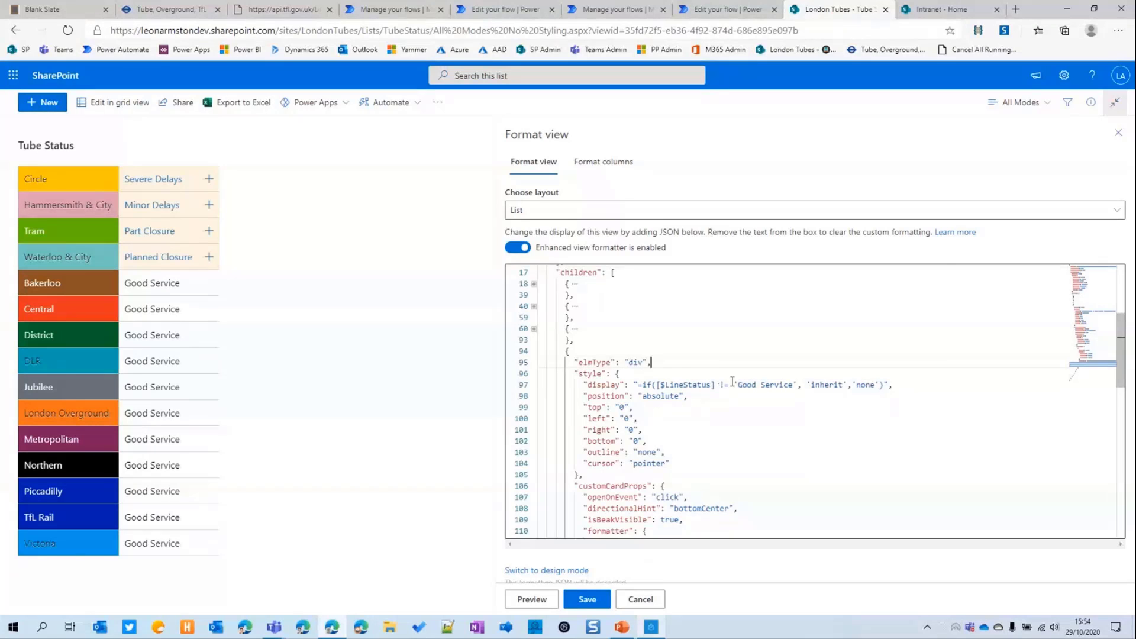
{"action": "left_click", "coordinate": [898, 384]}
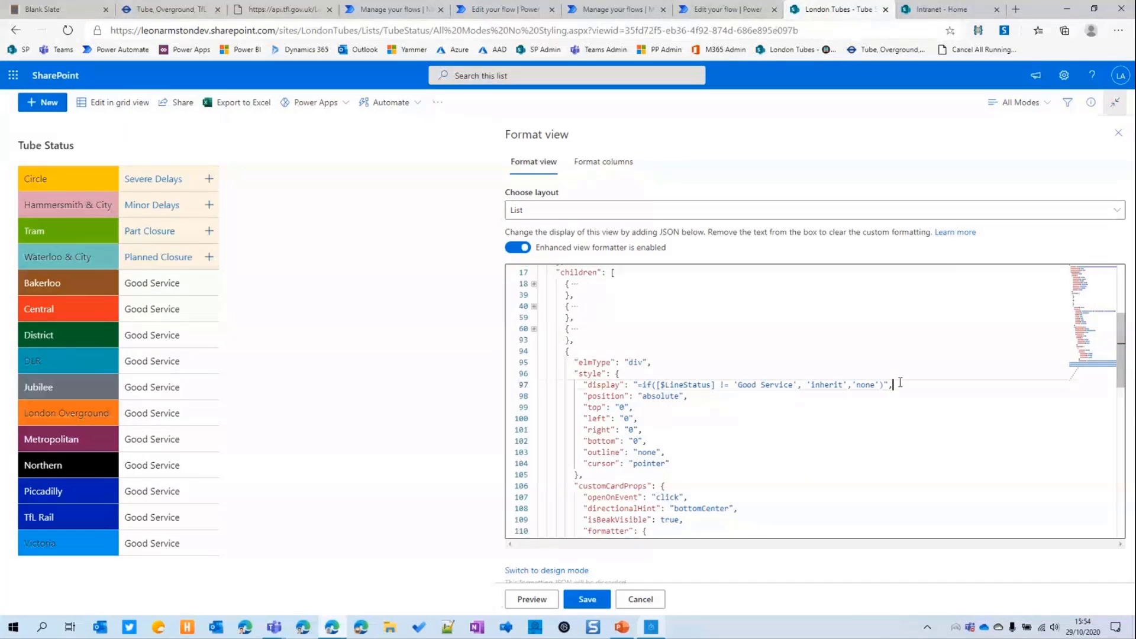
Examine customCardProps by opening the Waterloo & City and Tram detail cards, and highlight the openOnEvent value "click".
{"action": "scroll", "coordinate": [676, 399], "scroll_direction": "down", "scroll_amount": 1}
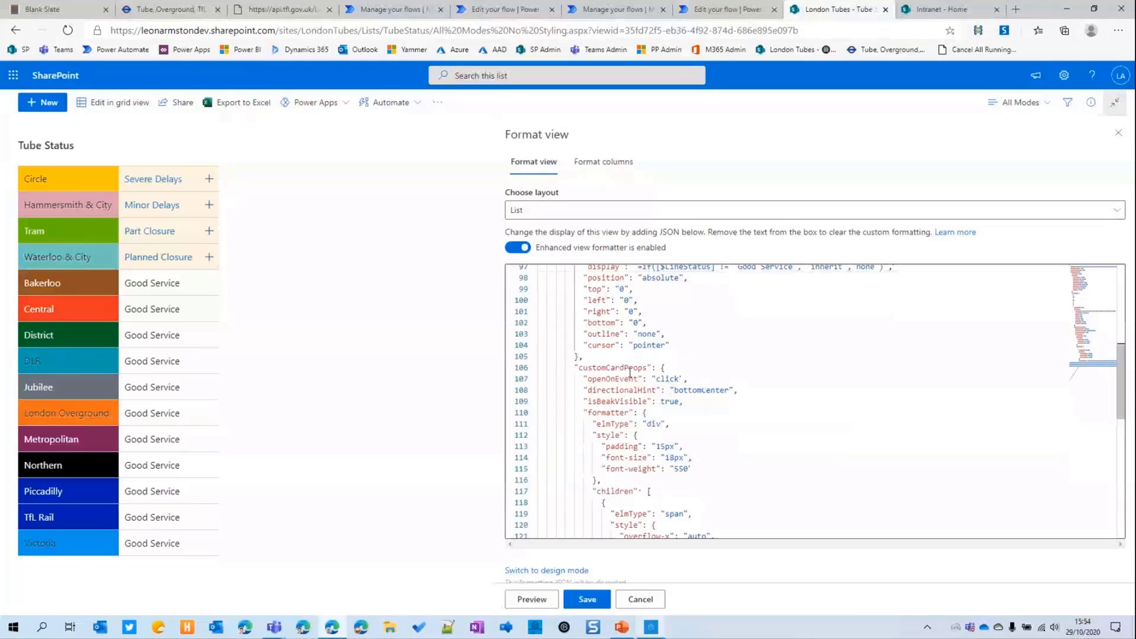
{"action": "mouse_move", "coordinate": [640, 371]}
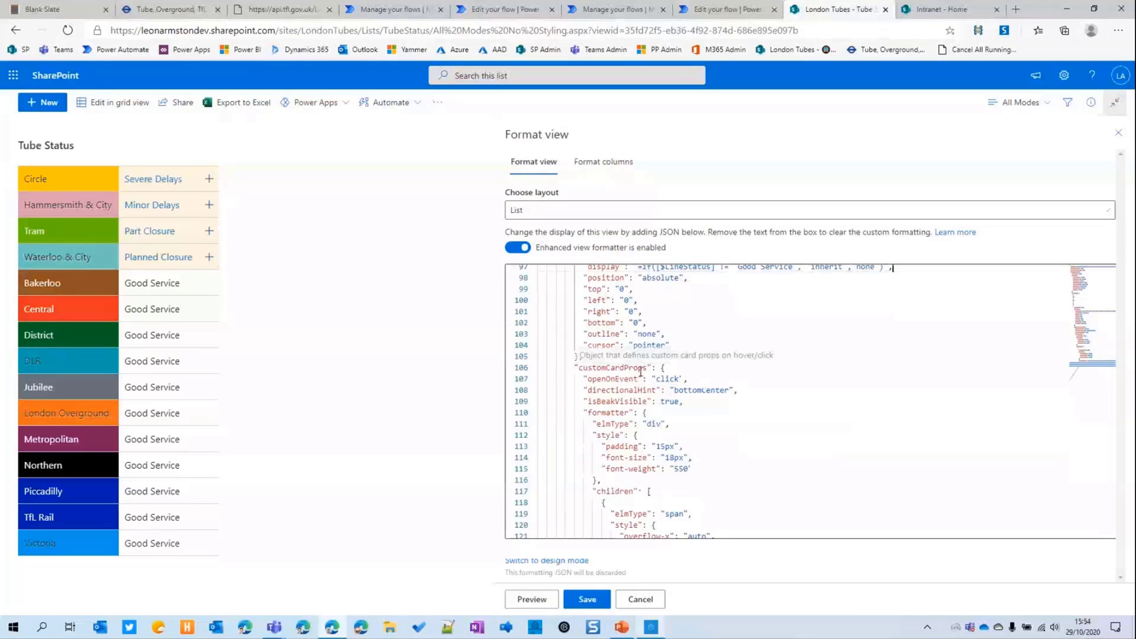
{"action": "left_click", "coordinate": [169, 258]}
{"action": "left_click", "coordinate": [164, 234]}
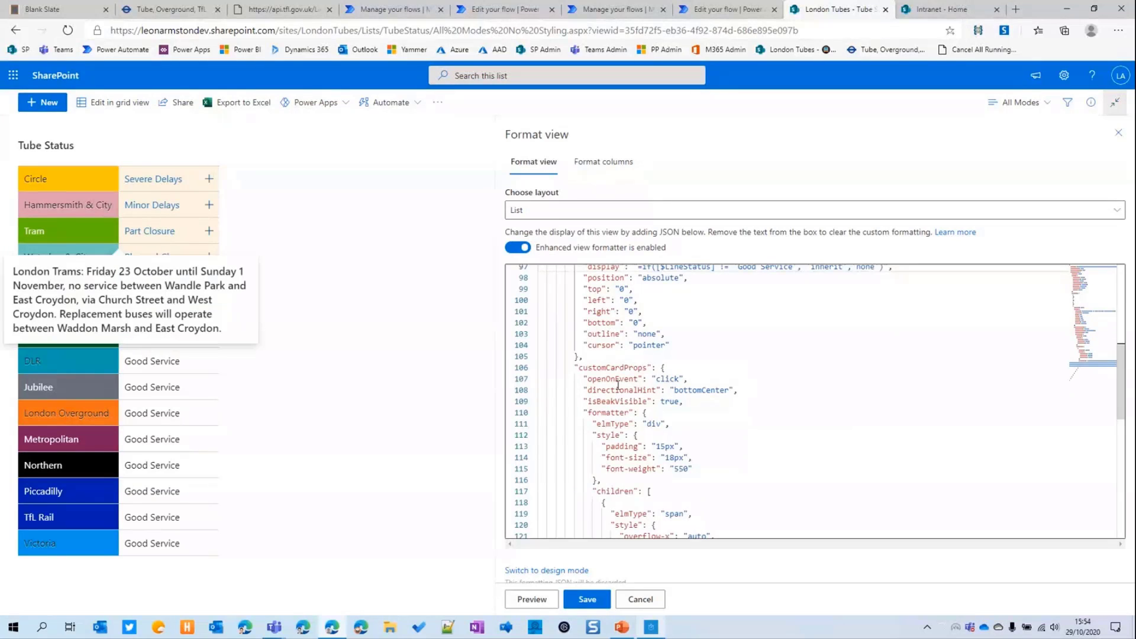
{"action": "left_click", "coordinate": [684, 378]}
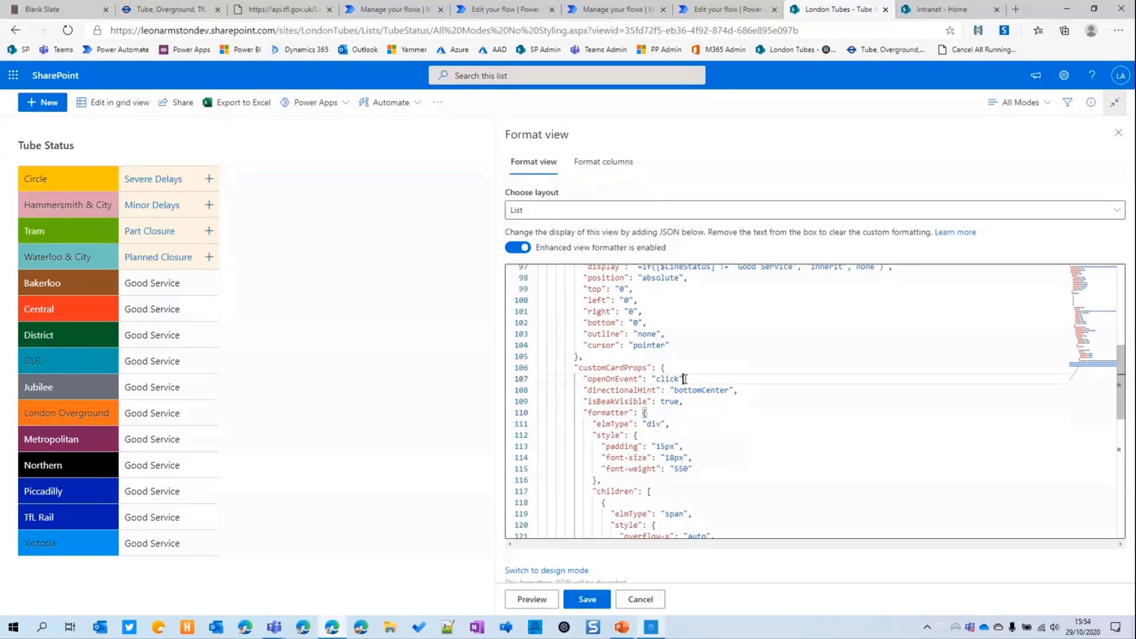
{"action": "left_click_drag", "start_coordinate": [694, 379], "coordinate": [651, 379]}
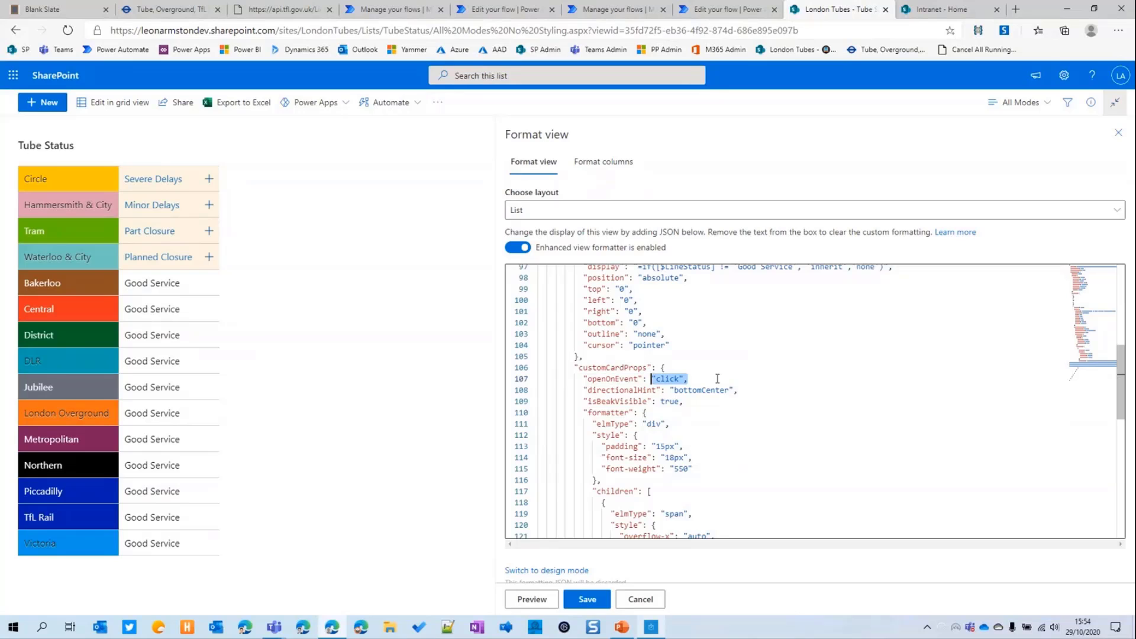
Try the custom card on the Tram, Hammersmith & City and Circle status cells.
{"action": "left_click", "coordinate": [148, 236]}
{"action": "left_click", "coordinate": [163, 215]}
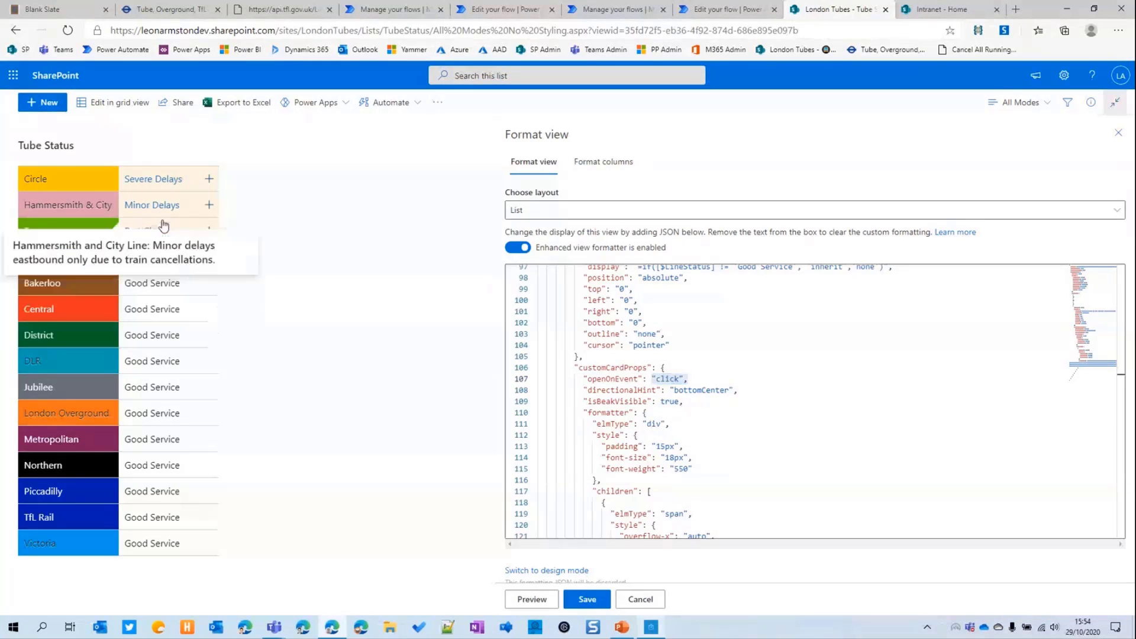
{"action": "left_click", "coordinate": [155, 179]}
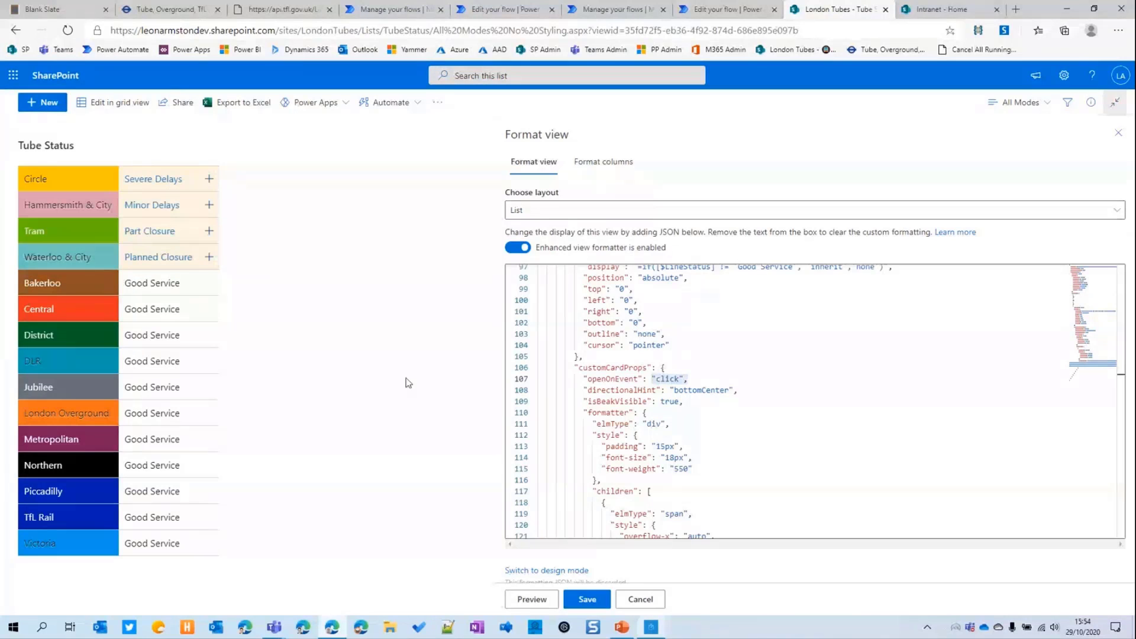
Highlight the directionalHint "bottomCenter" line and open the Waterloo & City card to check its position.
{"action": "scroll", "coordinate": [733, 393], "scroll_direction": "down", "scroll_amount": 1}
{"action": "left_click_drag", "start_coordinate": [737, 360], "coordinate": [620, 360]}
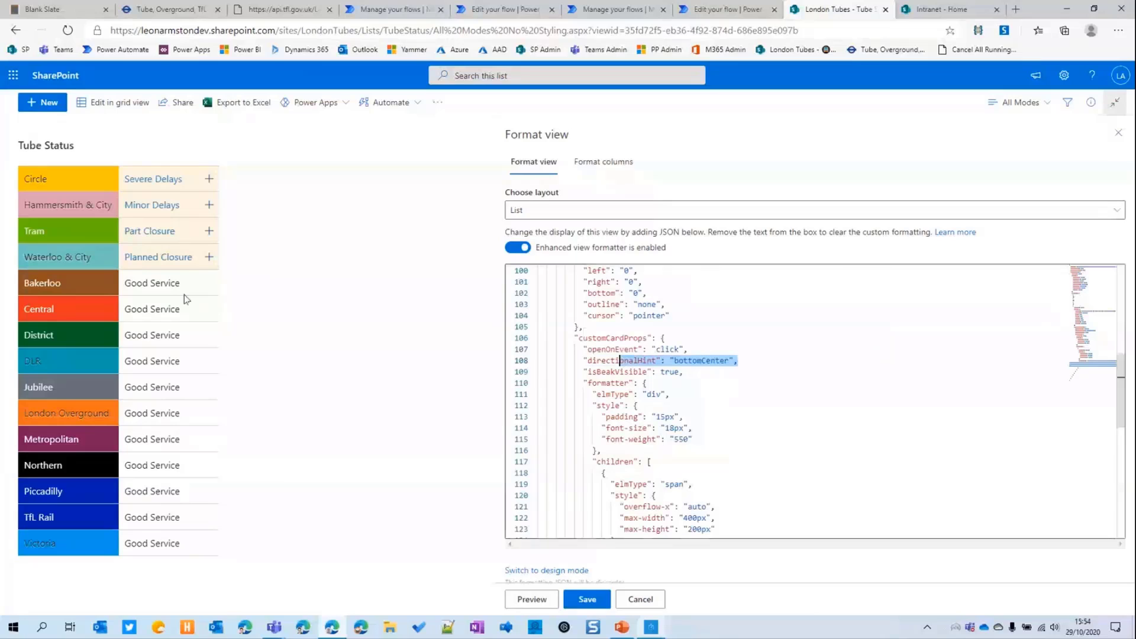
{"action": "left_click", "coordinate": [158, 261]}
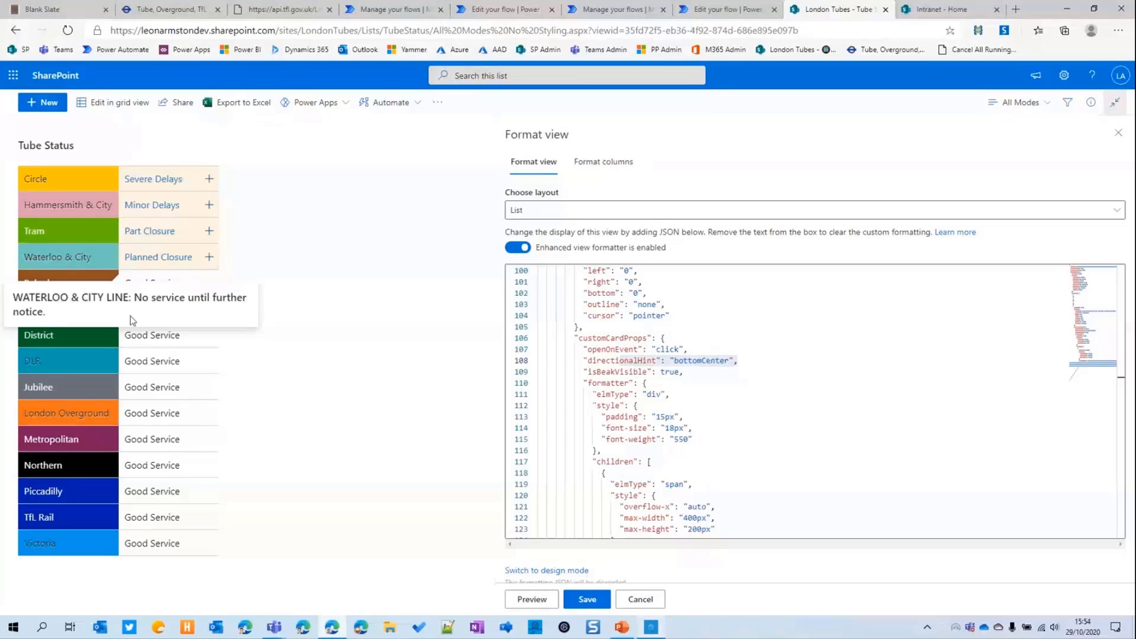
Highlight the card's txtContent expression with the nested replace functions on [$Reason].
{"action": "scroll", "coordinate": [699, 433], "scroll_direction": "down", "scroll_amount": 3}
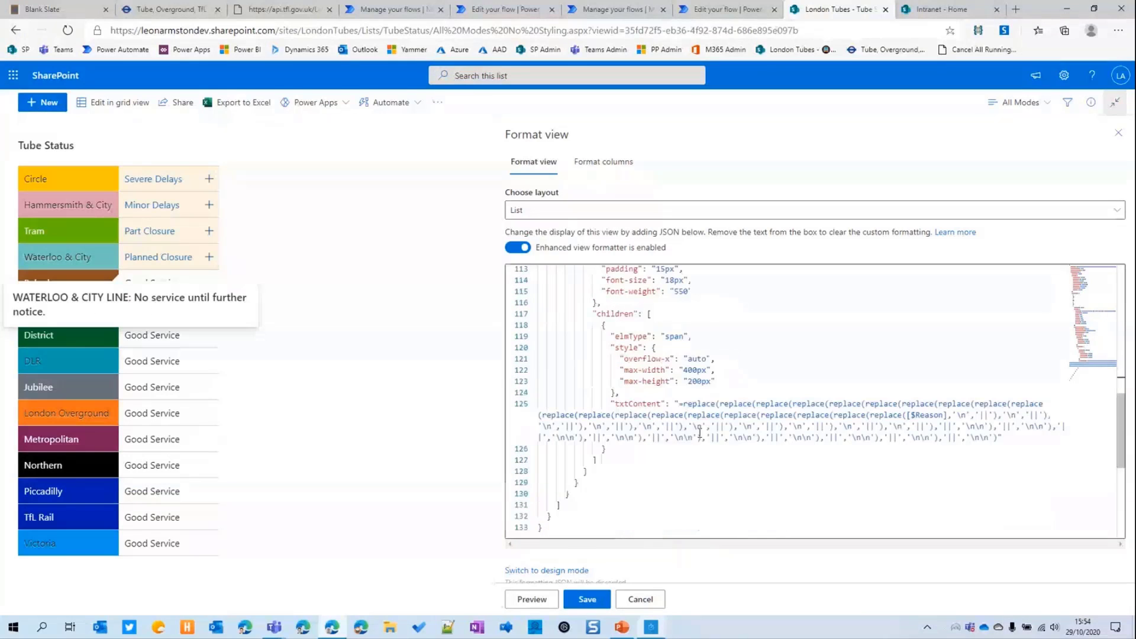
{"action": "left_click_drag", "start_coordinate": [1013, 437], "coordinate": [538, 406]}
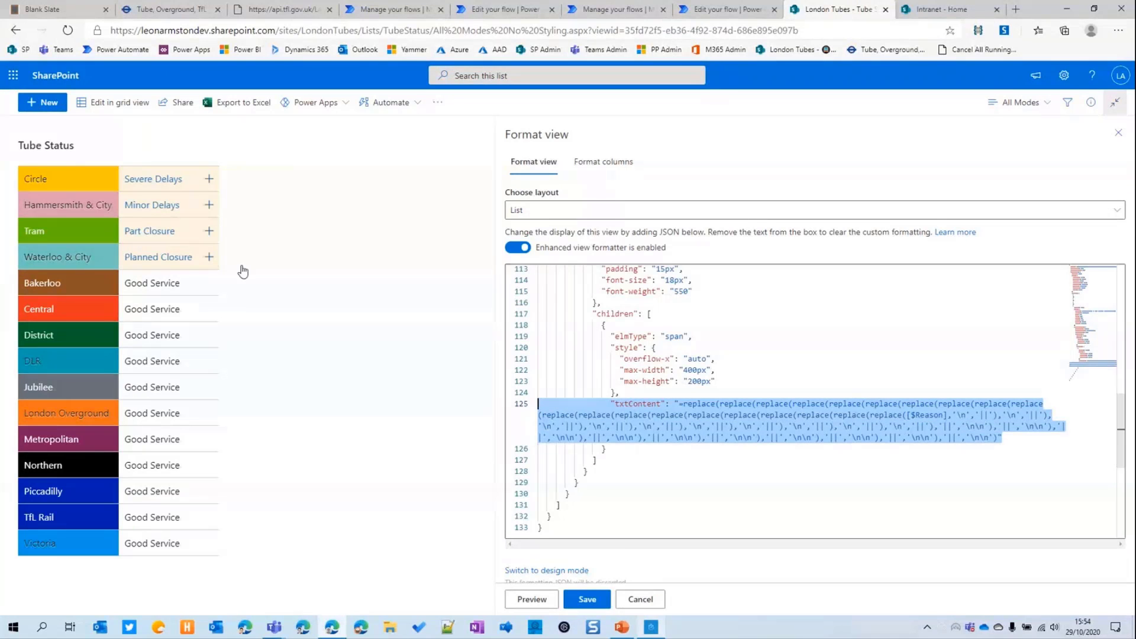
Close the view formatting without saving, then compare the All Modes (No Styling) view with the styled All Modes view.
{"action": "left_click", "coordinate": [762, 437]}
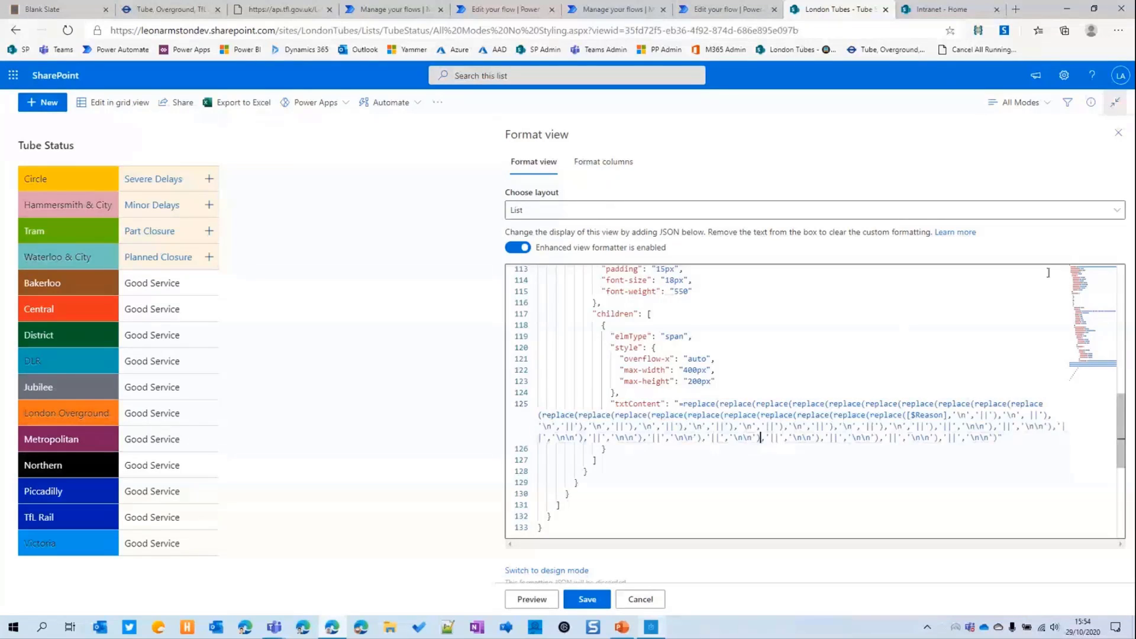
{"action": "left_click", "coordinate": [641, 600]}
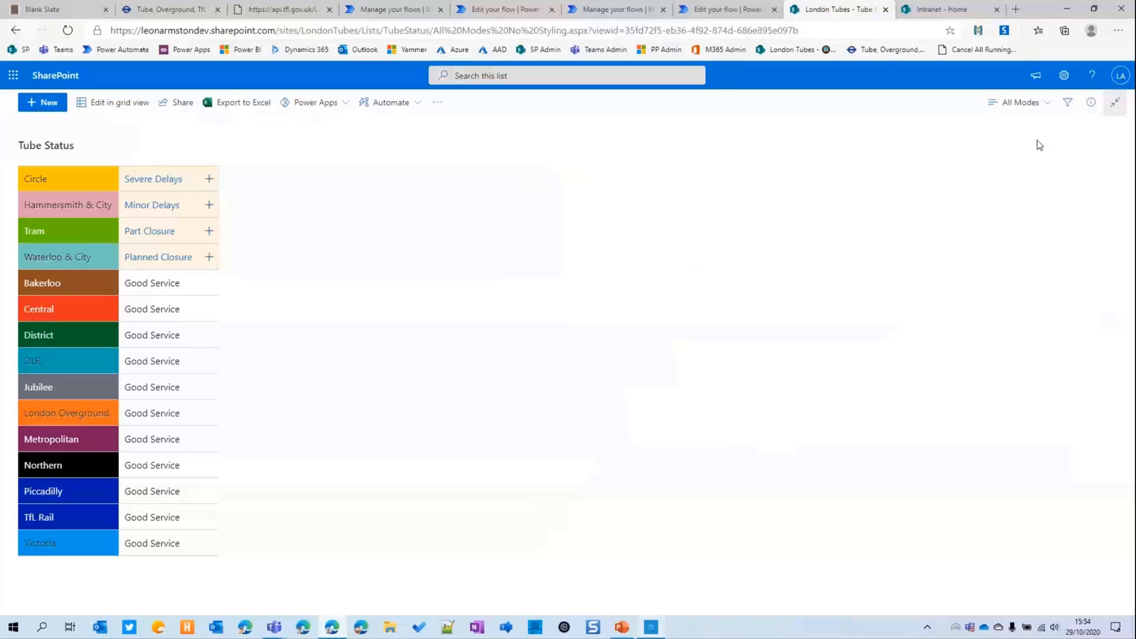
{"action": "left_click", "coordinate": [1022, 104]}
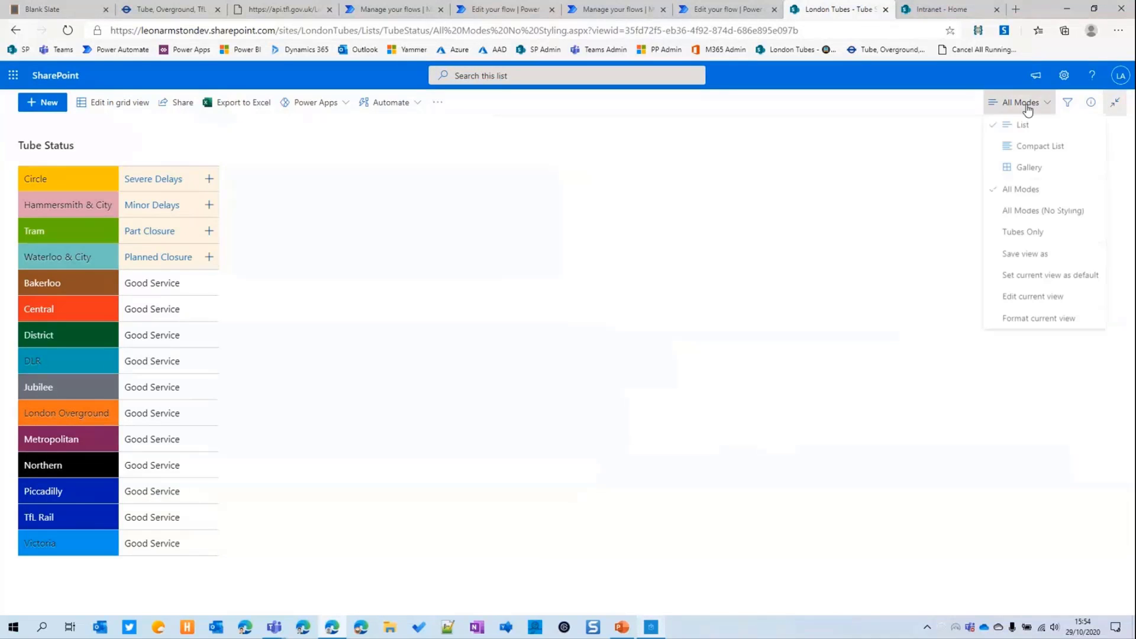
{"action": "left_click", "coordinate": [1007, 219]}
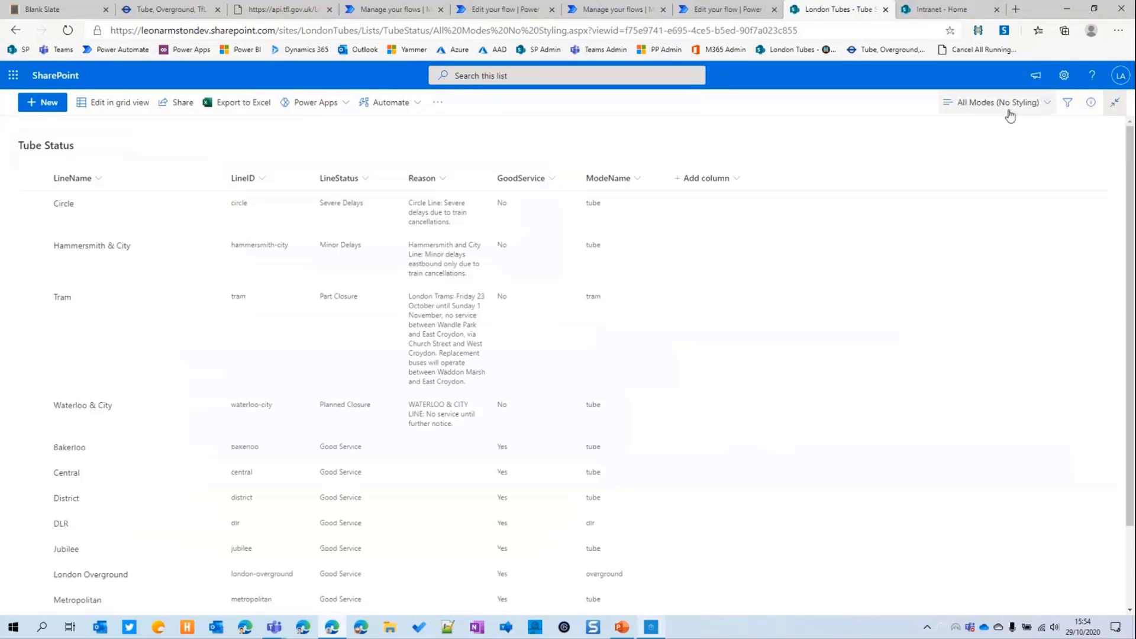
{"action": "left_click", "coordinate": [1010, 105]}
{"action": "left_click", "coordinate": [976, 190]}
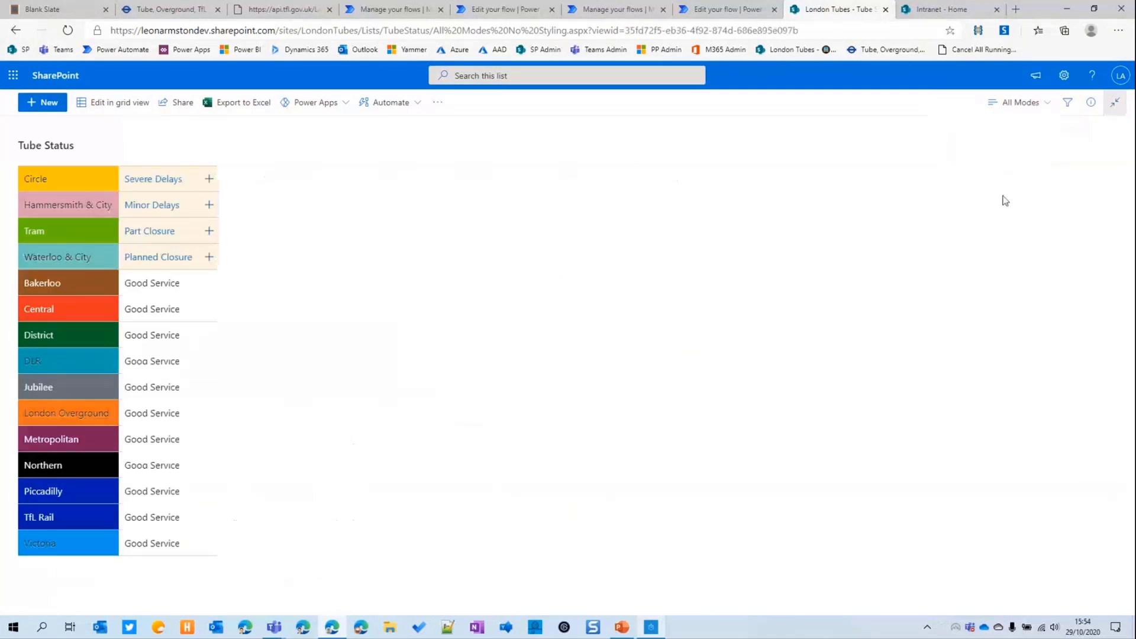
Examine the formatted Tube Status list embedded on the Intranet home page.
{"action": "left_click", "coordinate": [929, 10]}
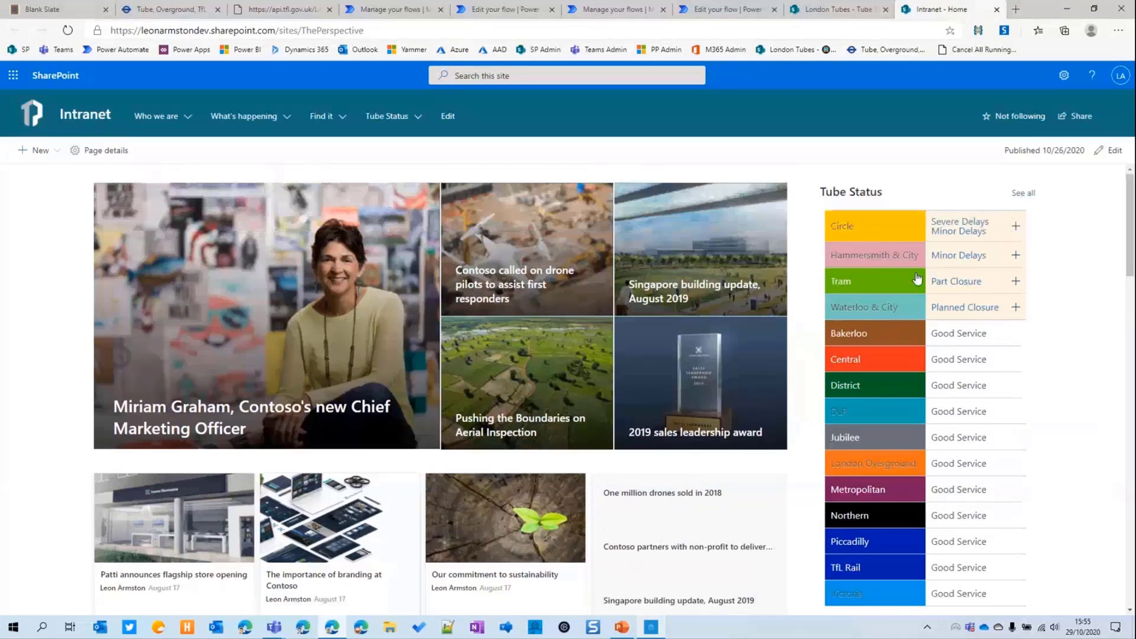
{"action": "scroll", "coordinate": [877, 287], "scroll_direction": "down", "scroll_amount": 2}
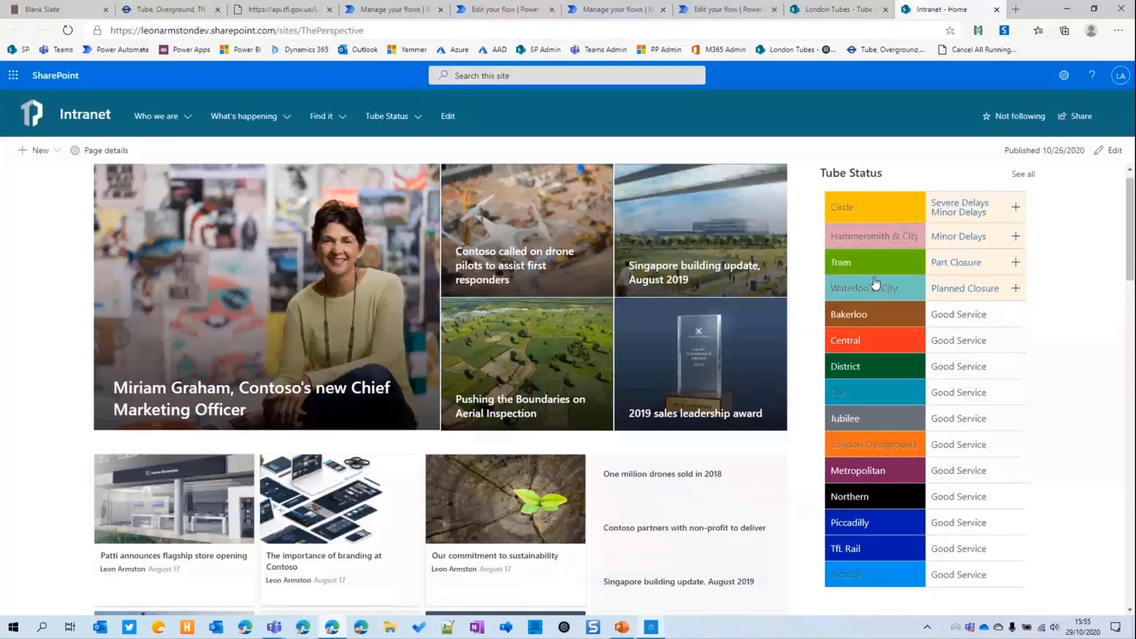
{"action": "scroll", "coordinate": [876, 282], "scroll_direction": "up", "scroll_amount": 2}
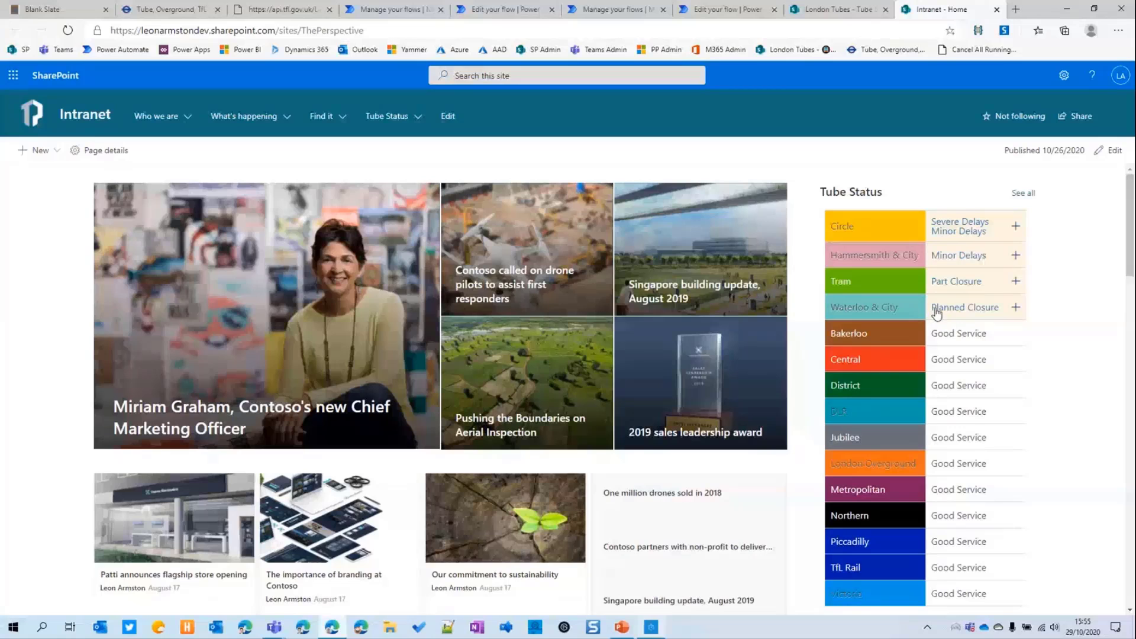
{"action": "scroll", "coordinate": [911, 327], "scroll_direction": "down", "scroll_amount": 2}
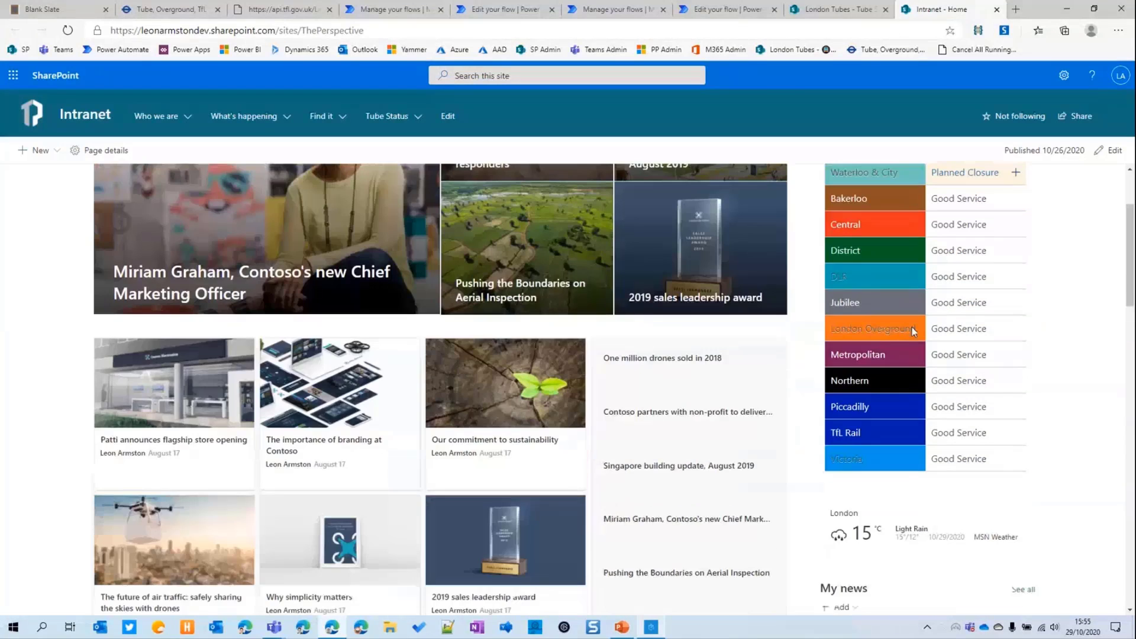
{"action": "scroll", "coordinate": [898, 360], "scroll_direction": "up", "scroll_amount": 1}
{"action": "scroll", "coordinate": [898, 359], "scroll_direction": "up", "scroll_amount": 1}
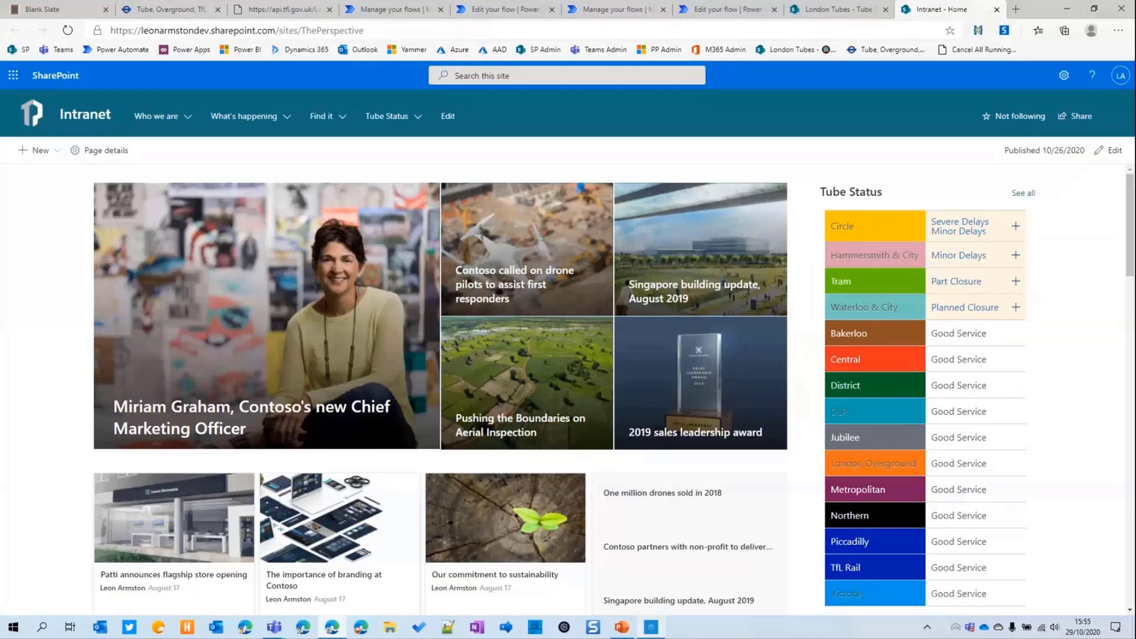
Switch to the PowerPoint slide show and advance to the Recap/Technologies Used slide.
{"action": "key", "text": "alt+Tab"}
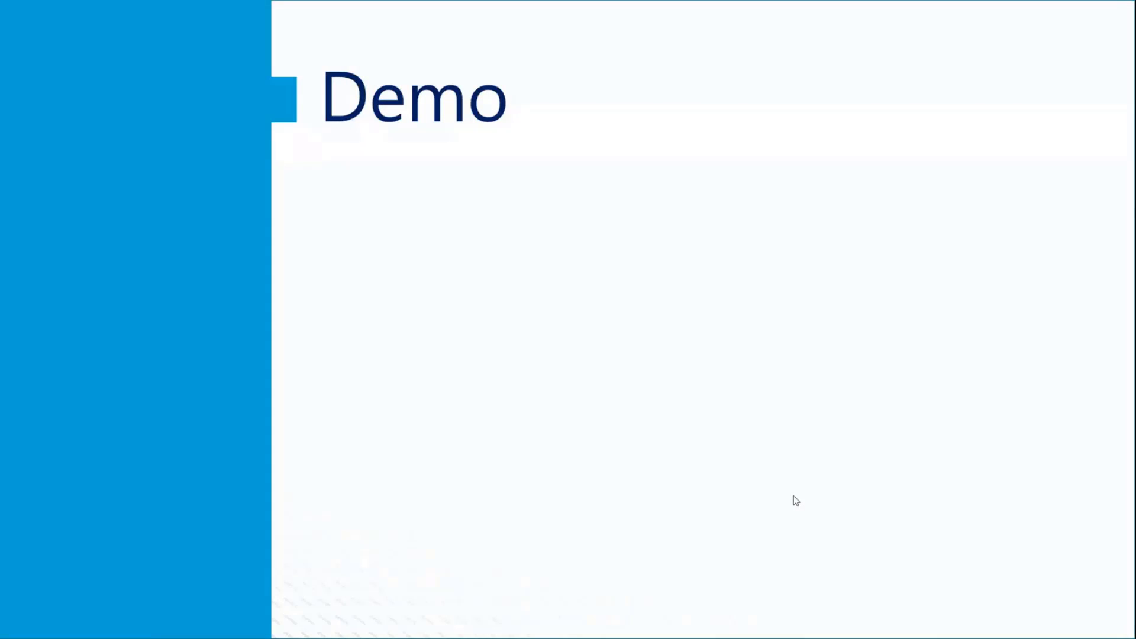
{"action": "left_click", "coordinate": [796, 501]}
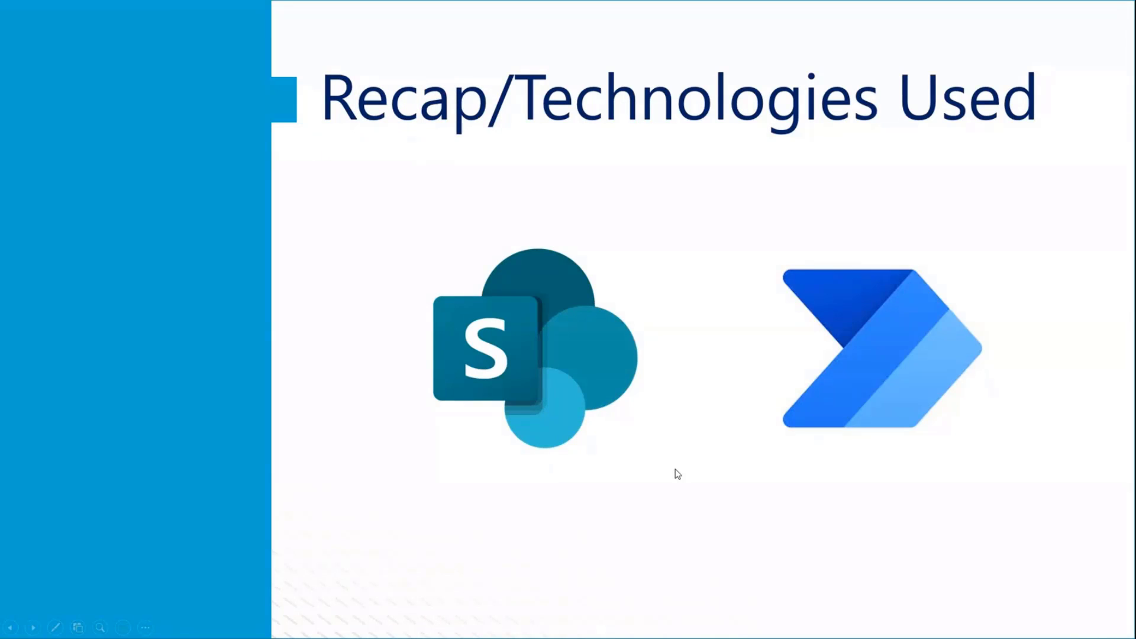